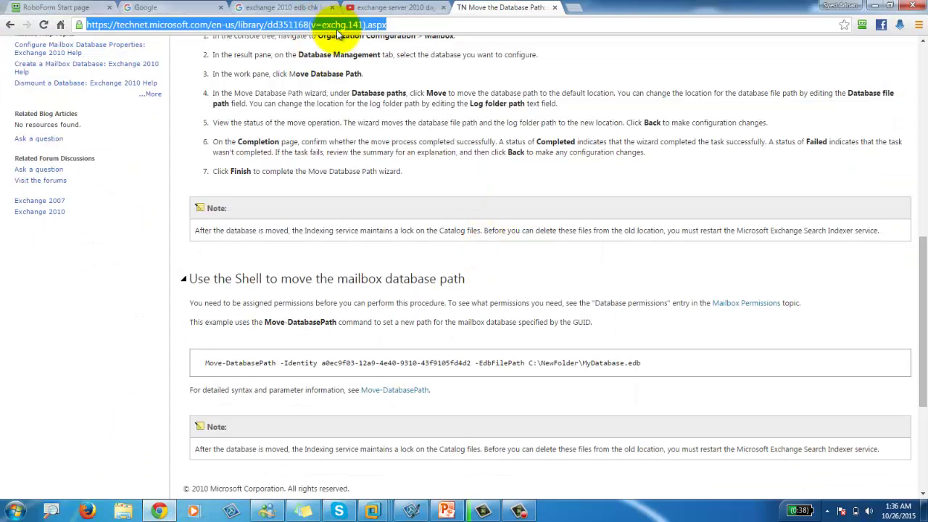
- Search Google for 'exchange 2010 mailbox CAS HUB'
type("exchange 2010")
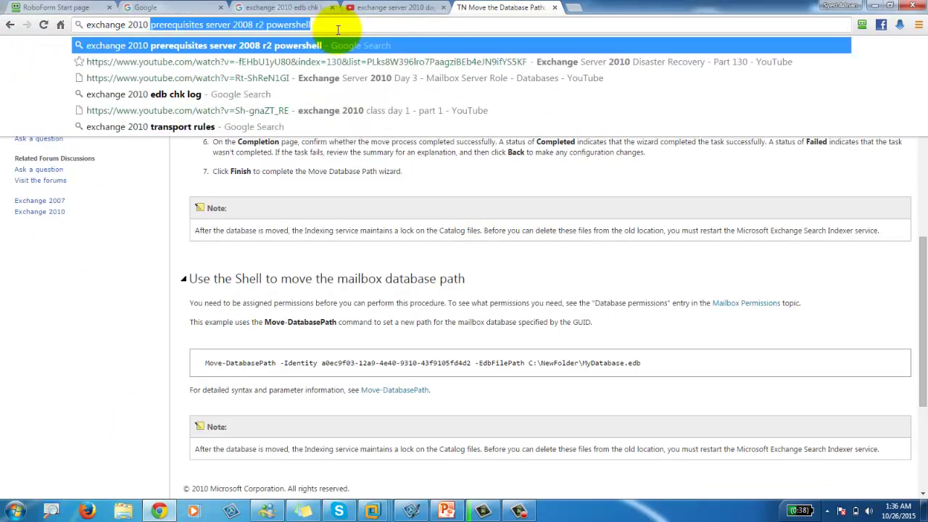
type(" mailbox ")
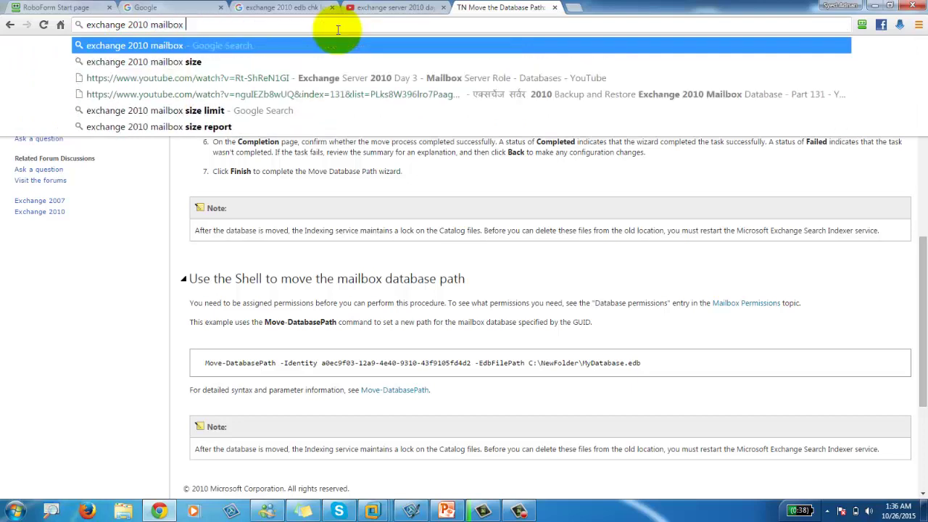
type("CAS HUB")
key("Return")
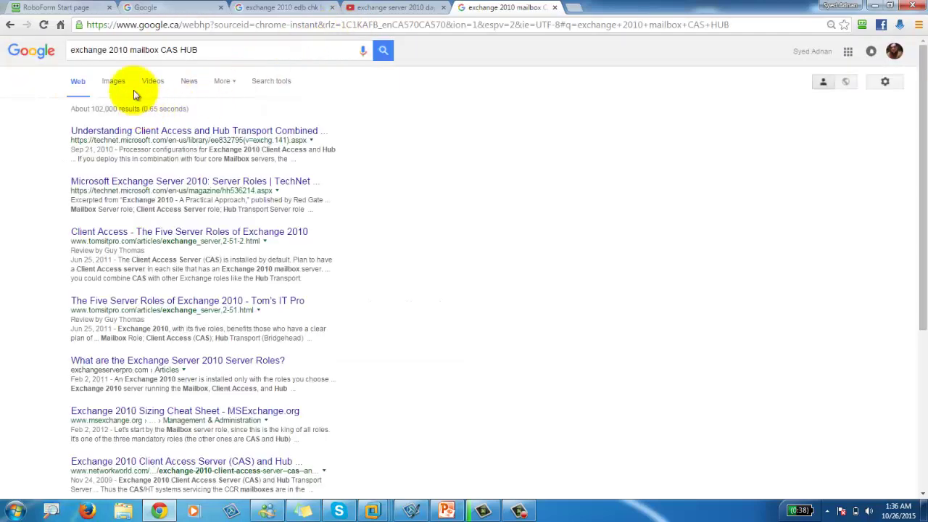
- Switch to image results and preview the failover cluster, Exchange 2013 and Introduction to Exchange 2010 diagrams
left_click(116, 84)
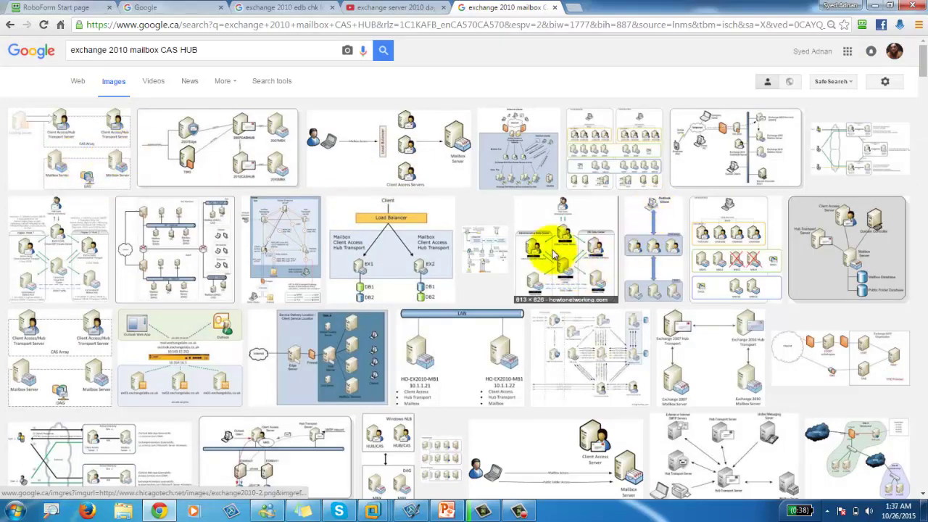
left_click(574, 273)
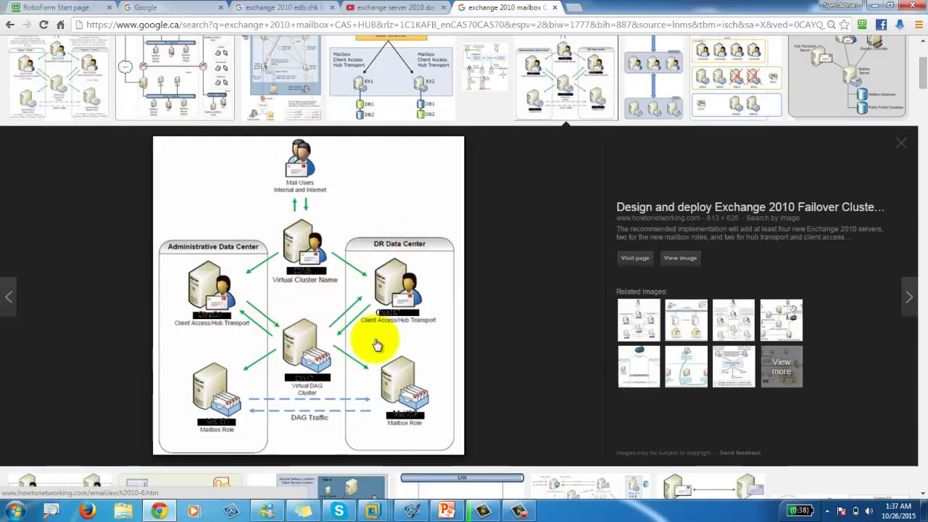
scroll(359, 155, "up", 3)
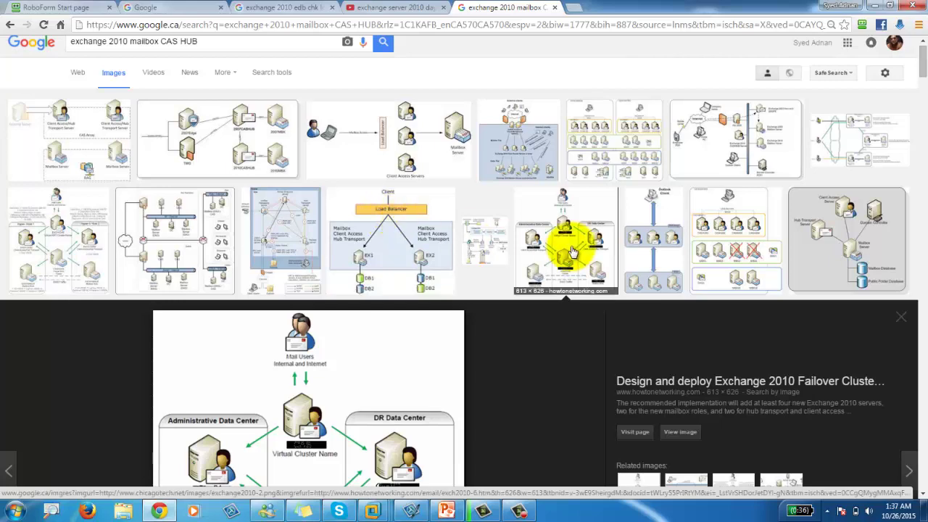
left_click(168, 253)
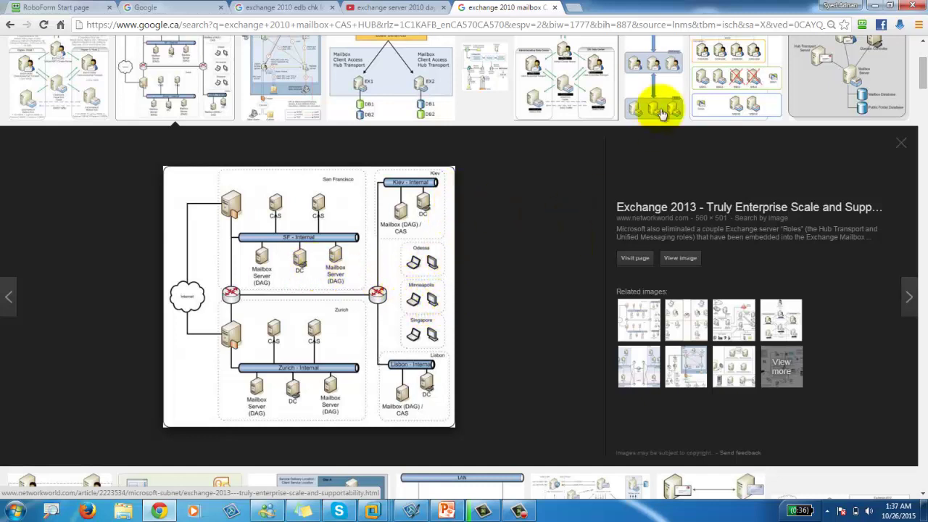
left_click(845, 84)
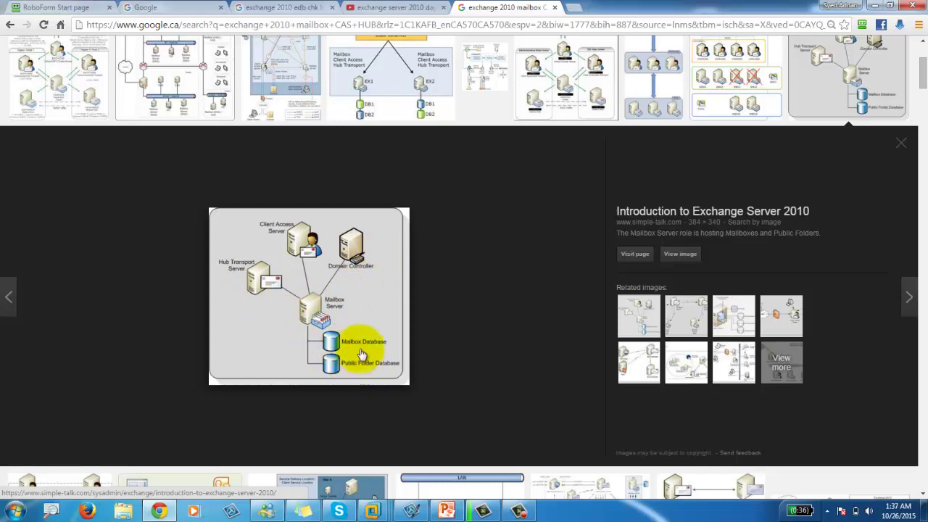
scroll(366, 352, "down", 3)
scroll(369, 345, "down", 2)
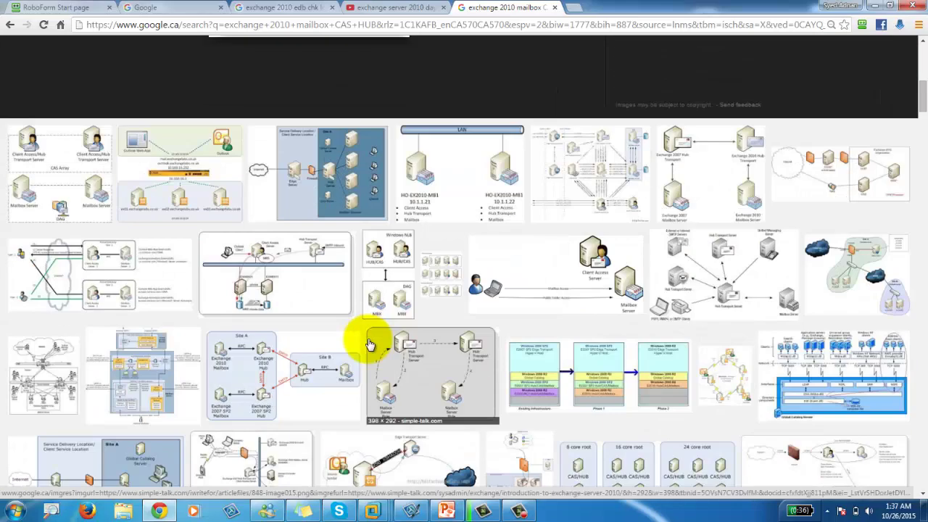
scroll(242, 368, "down", 3)
- Preview the Exchange 2007 upgrade, Shadow Redundancy and standard reference architecture diagrams, then scroll further
left_click(228, 294)
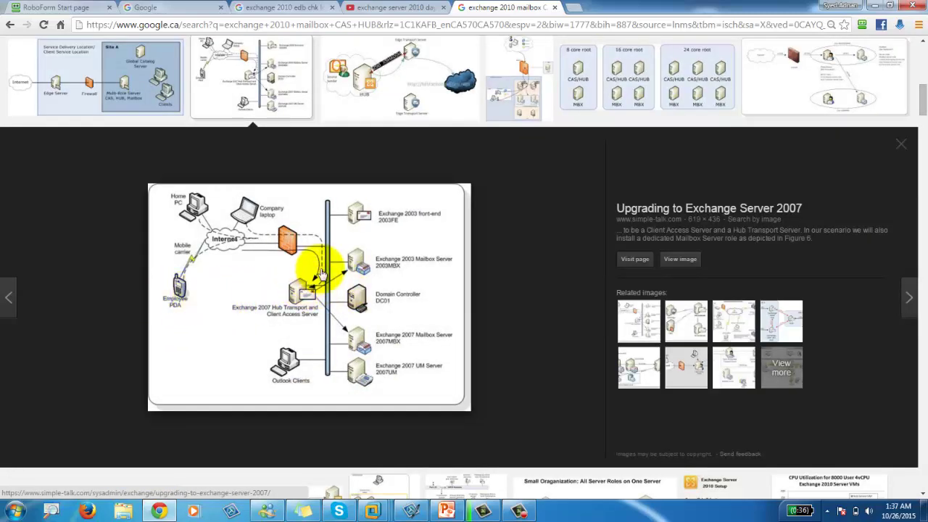
left_click(404, 72)
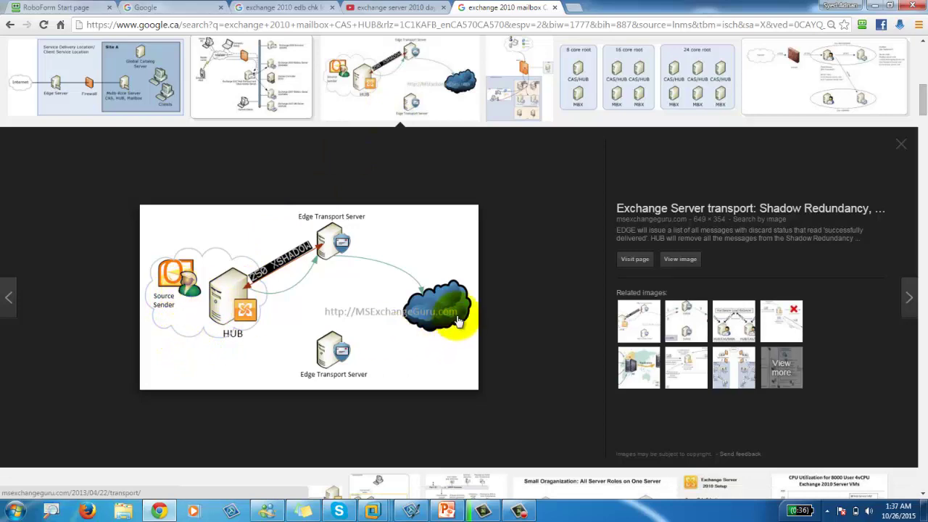
left_click(120, 87)
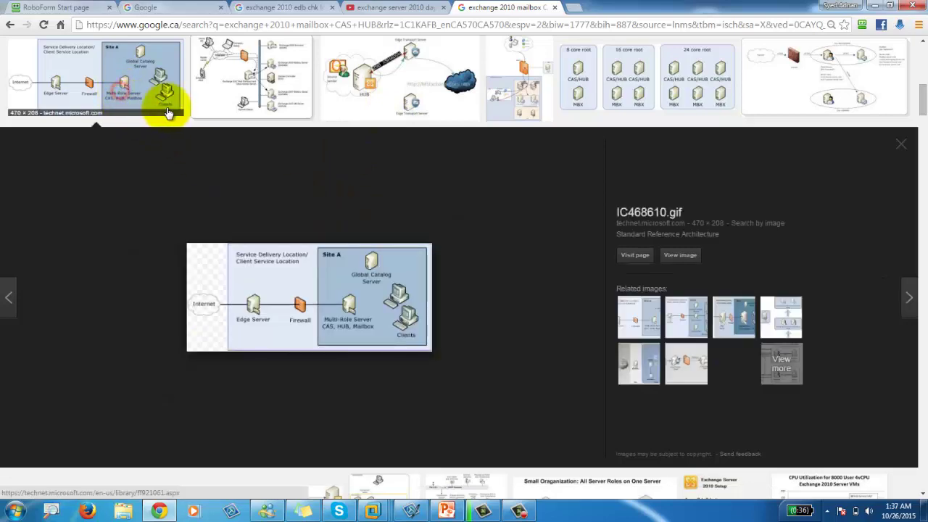
scroll(404, 240, "down", 6)
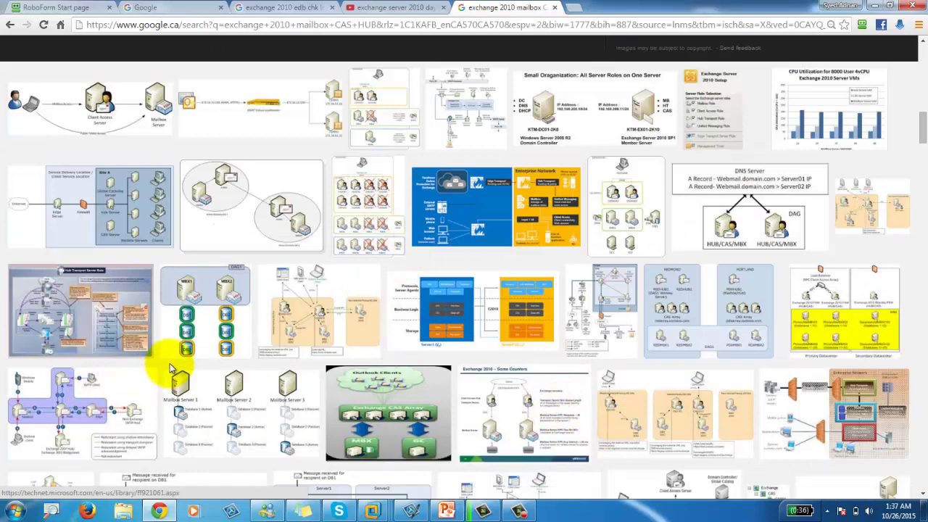
scroll(171, 369, "down", 3)
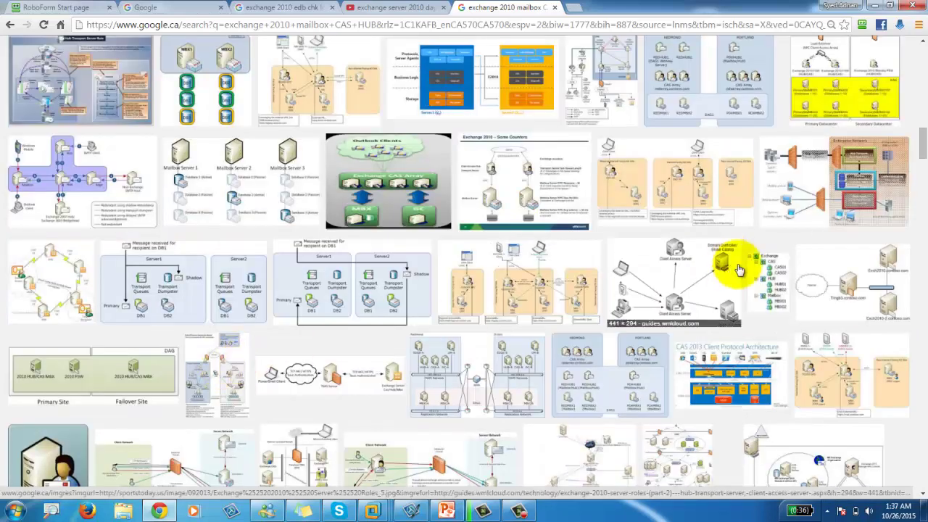
- Preview the Exchange 2010 Server Roles (part 2) diagram of Client Access and Mailbox servers
left_click(673, 282)
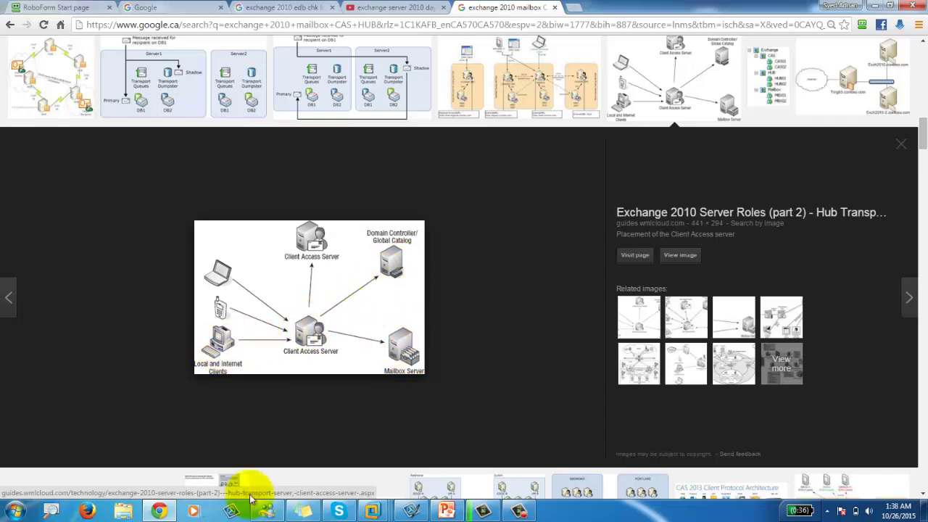
- Close the open message and Outlook on CANIPSCL1, then relaunch Outlook 2010
mouse_move(370, 506)
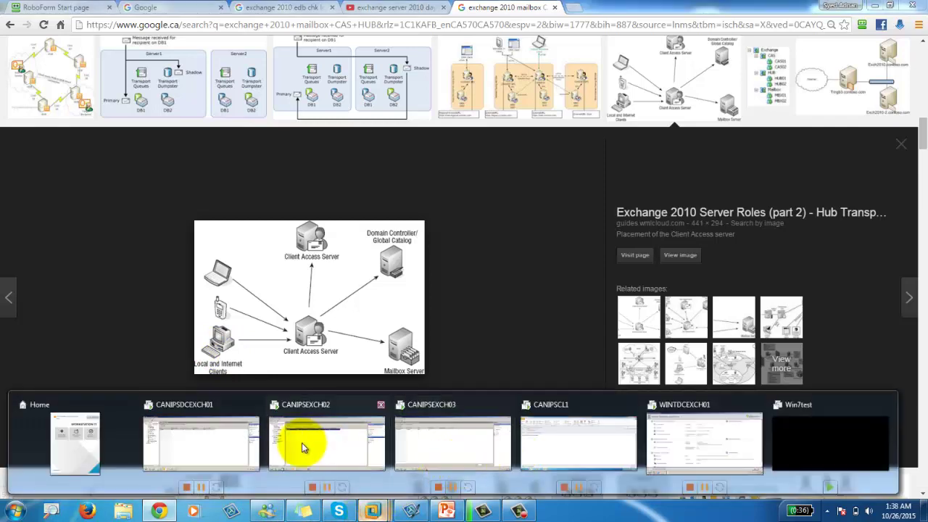
left_click(194, 441)
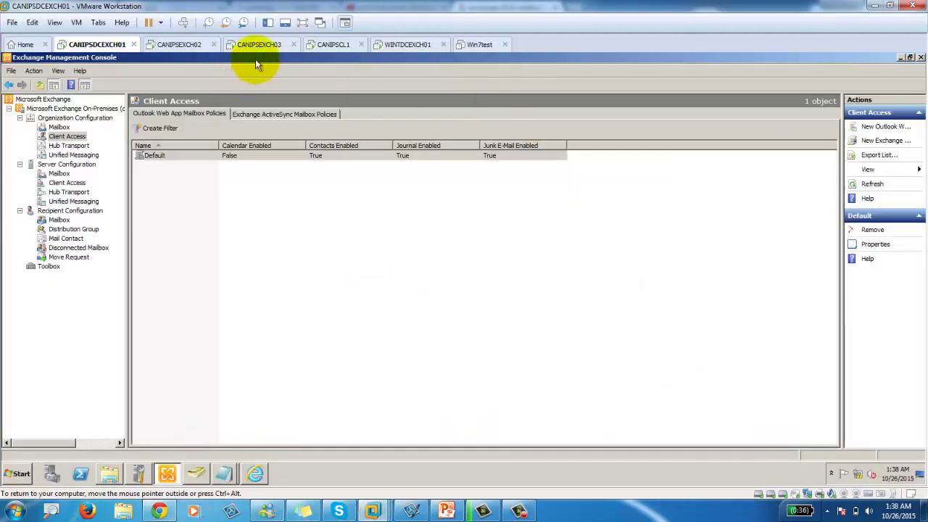
left_click(336, 44)
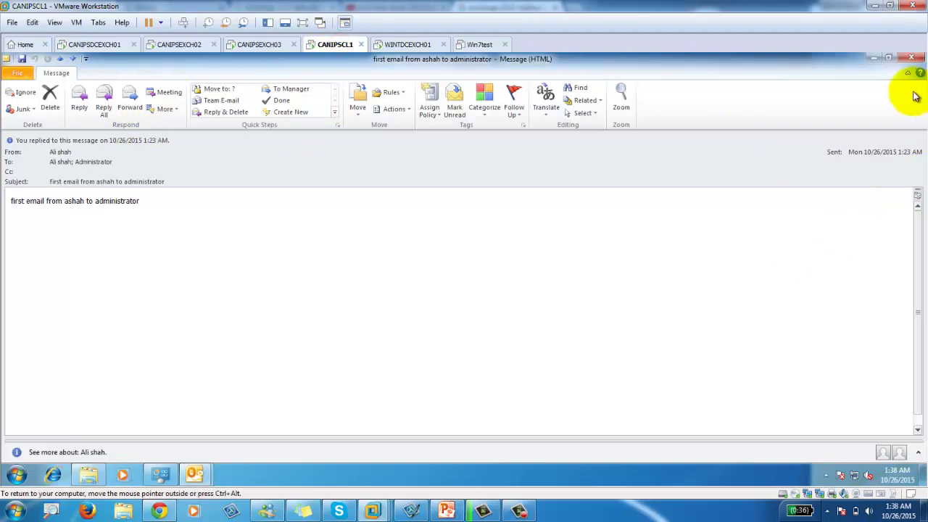
left_click(911, 57)
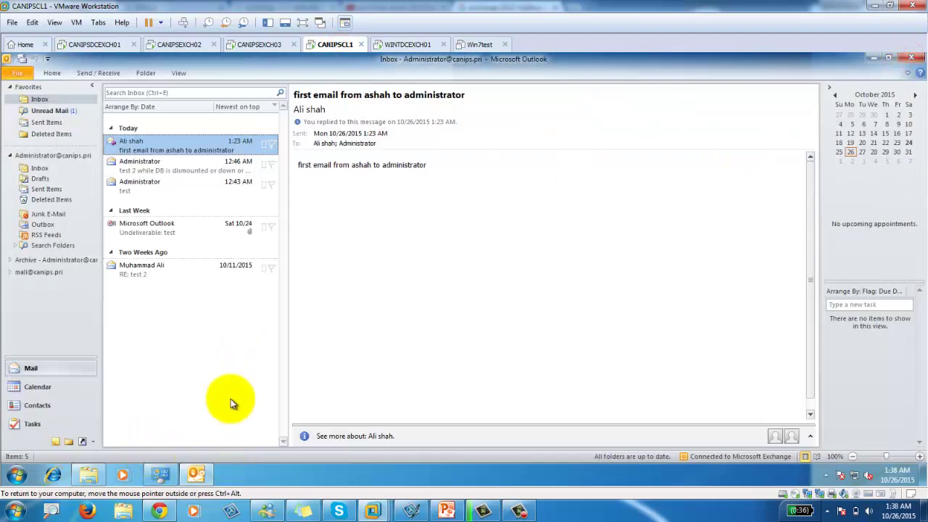
left_click(915, 60)
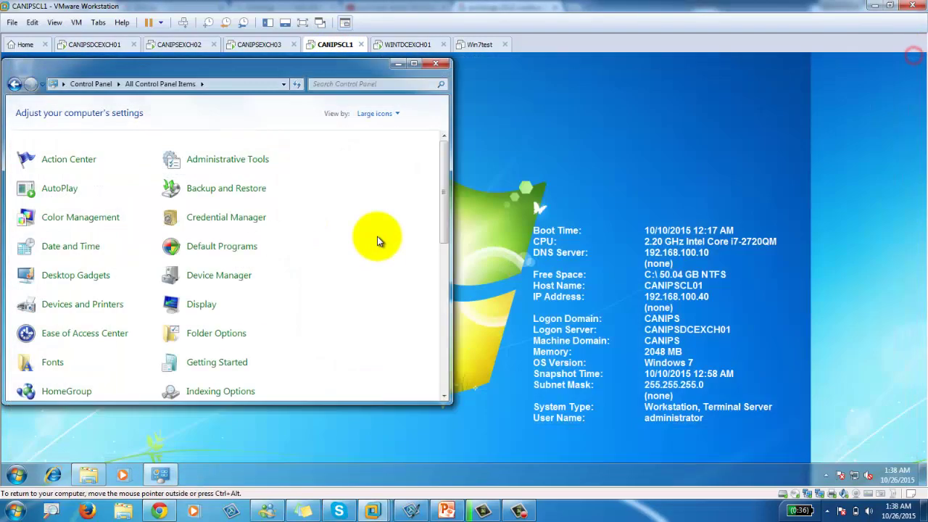
left_click(16, 475)
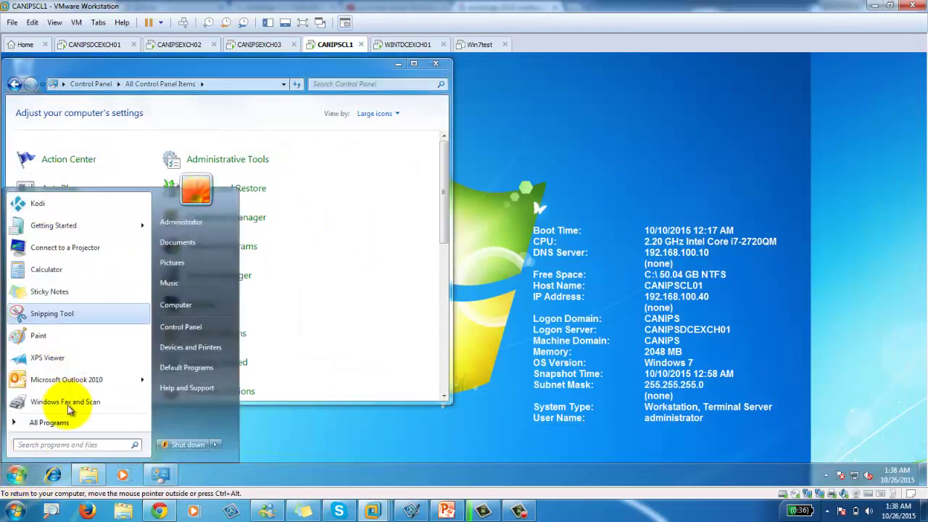
left_click(65, 379)
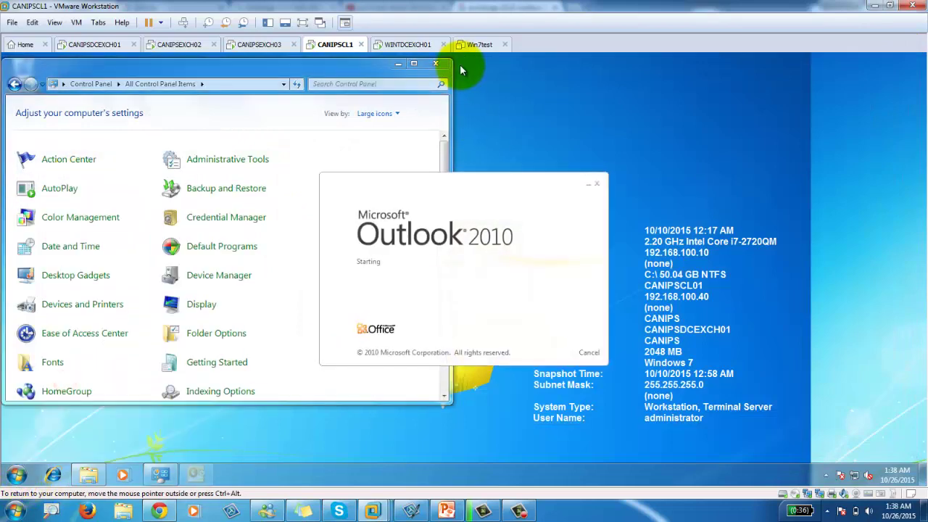
- Accept Outlook's security alert and return to CANIPSDCEXCH01's Exchange Management Console
left_click(398, 65)
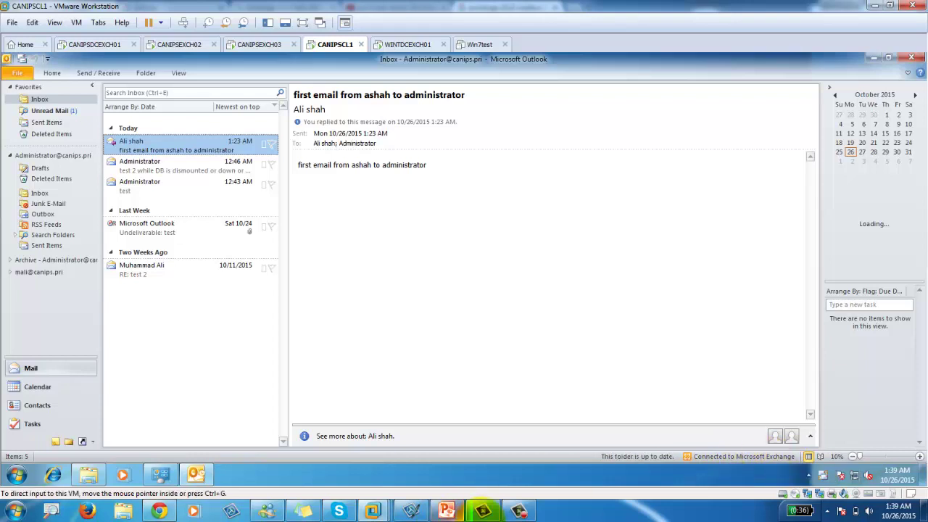
left_click(153, 512)
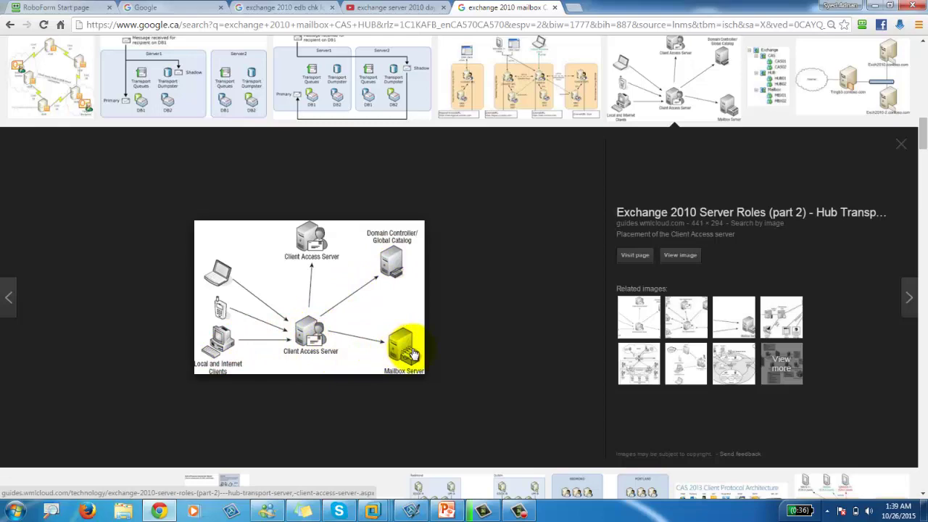
left_click(873, 5)
left_click(433, 328)
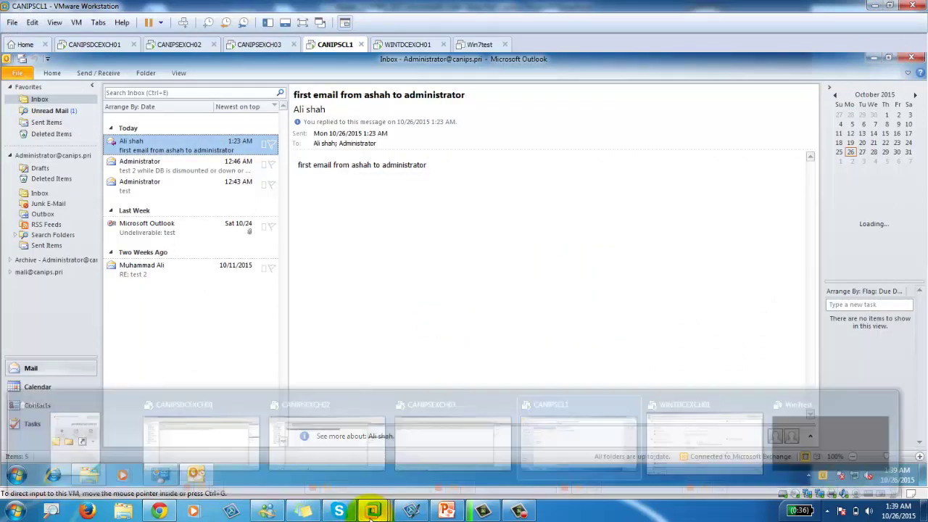
left_click(448, 330)
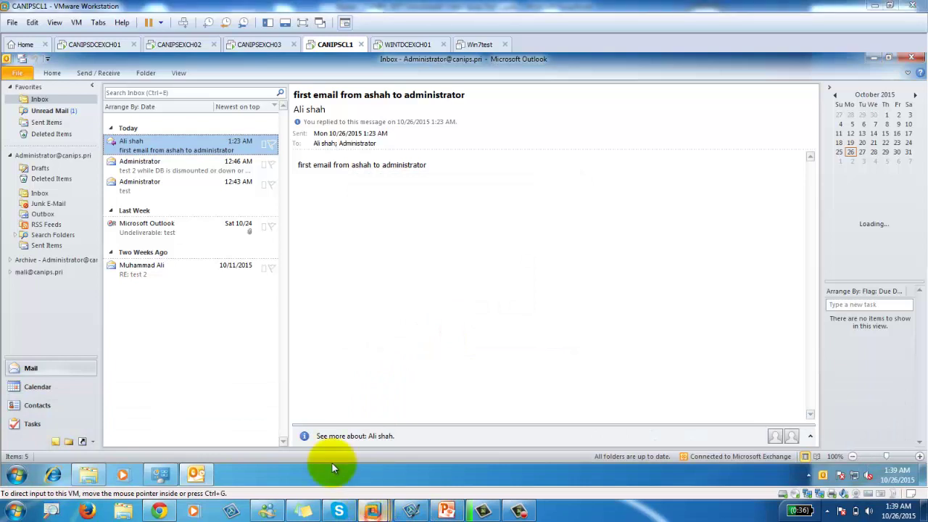
left_click(98, 45)
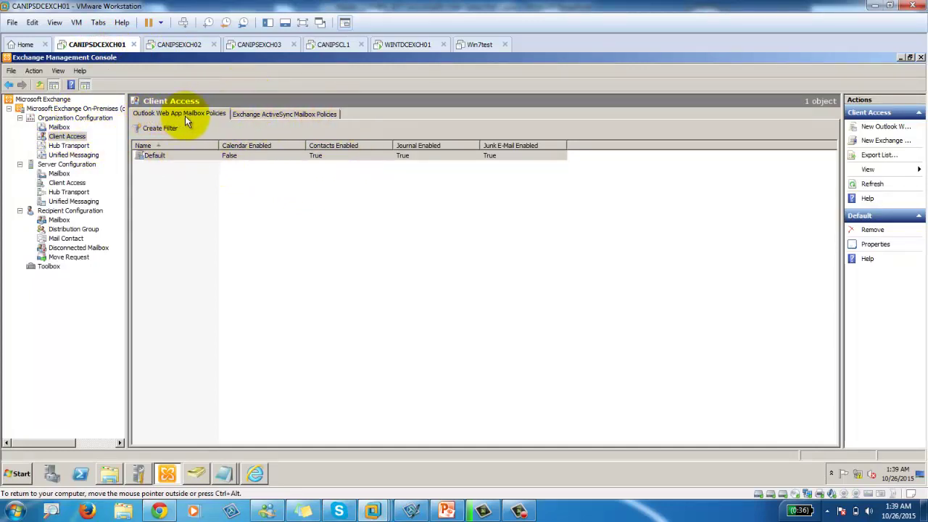
- Check the ActiveSync and OWA policies and the CANIPSDCEXCH01 and CANIPSEXCH03 Client Access settings
left_click(301, 115)
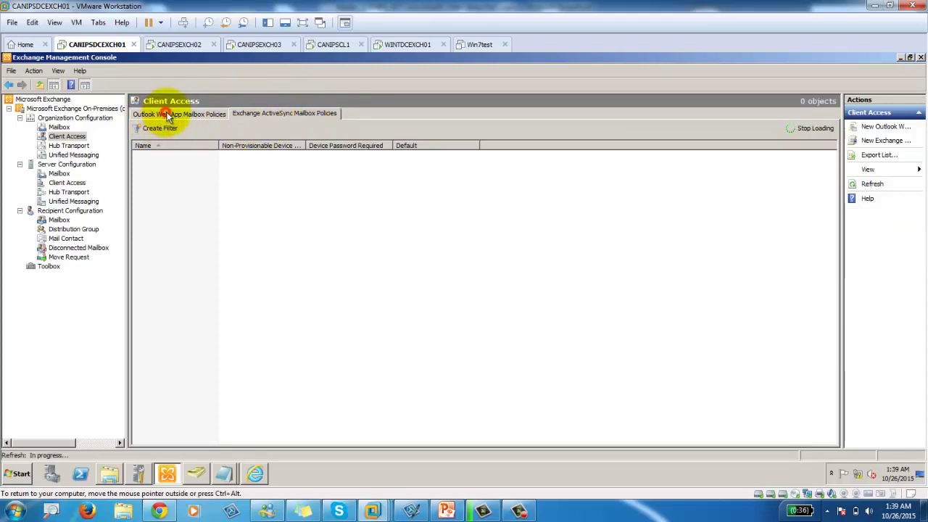
left_click(195, 113)
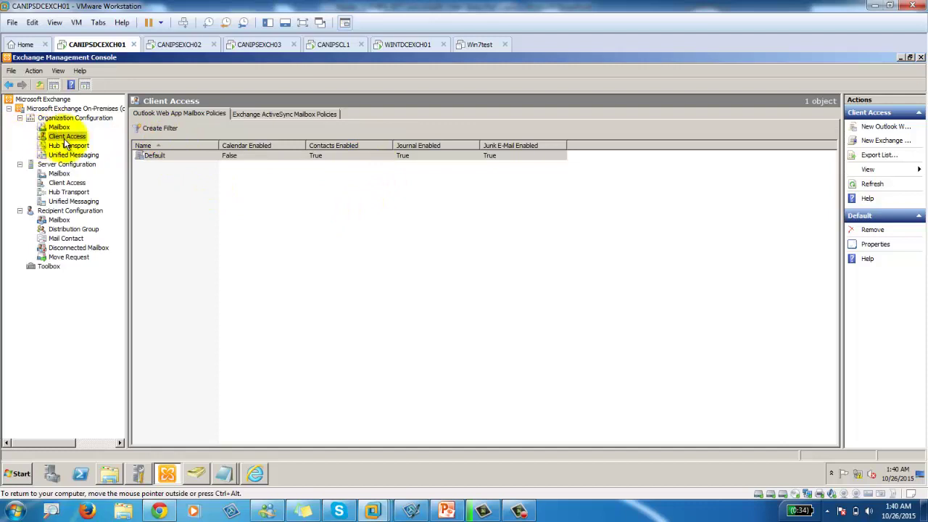
left_click(66, 184)
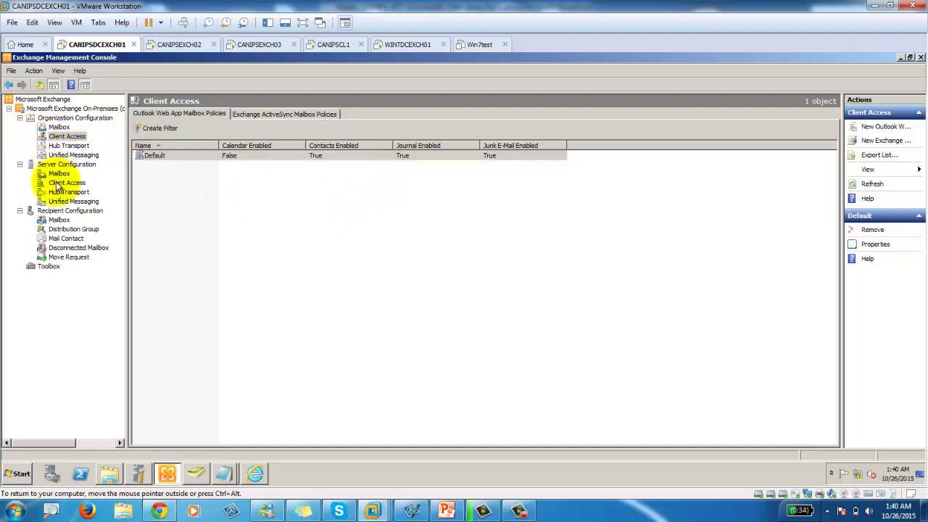
left_click(176, 143)
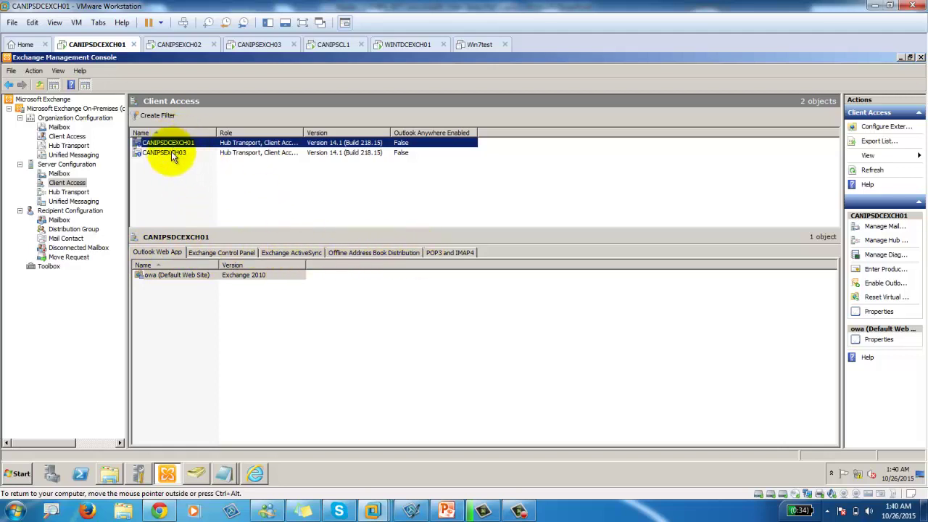
left_click(174, 153)
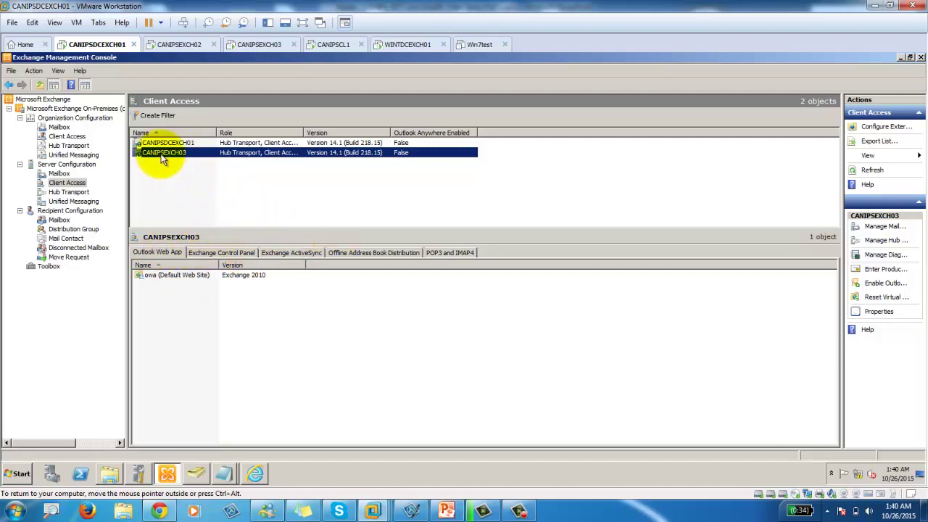
left_click(64, 135)
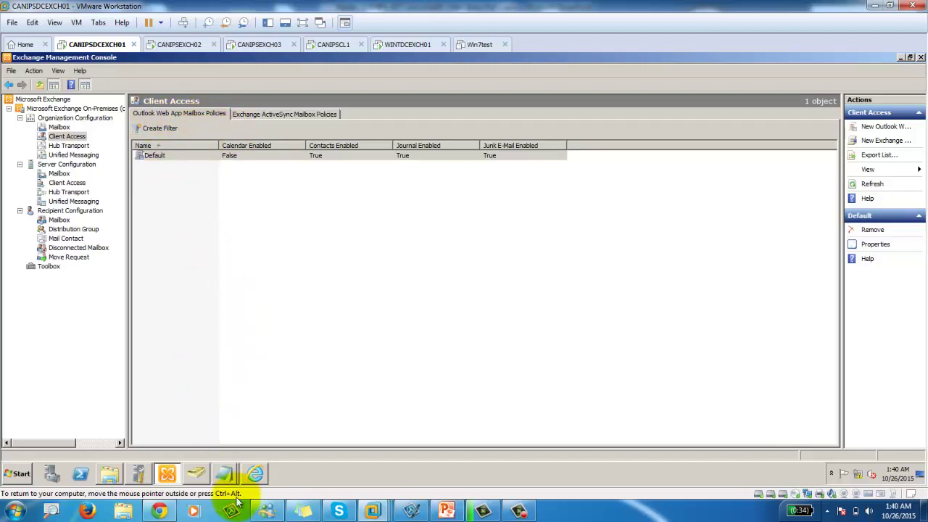
- On CANIPSCL1, restore the maximised Outlook window and snap it to the right half of the screen
left_click(254, 474)
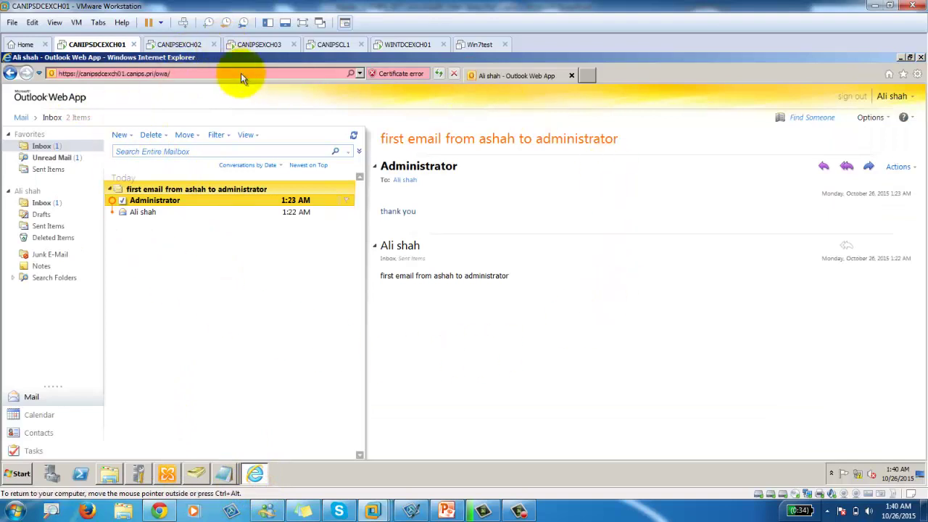
left_click(337, 45)
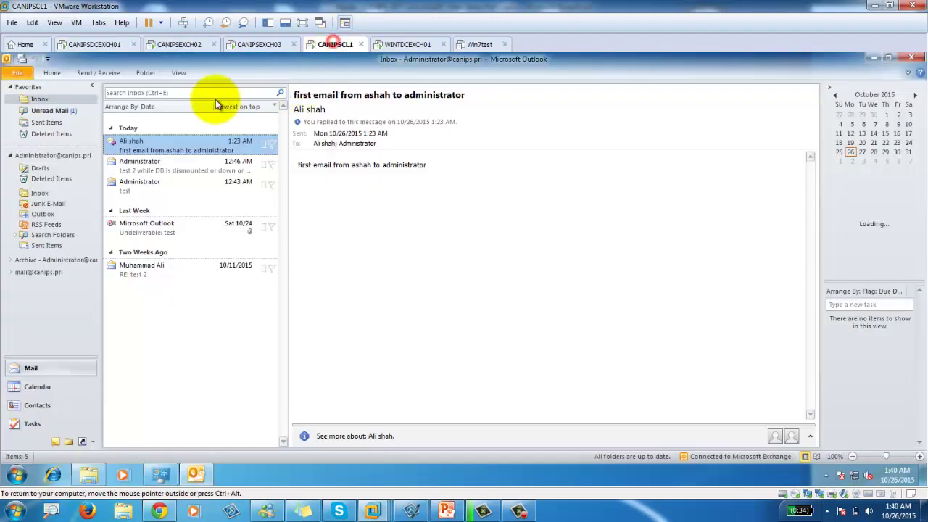
double_click(439, 61)
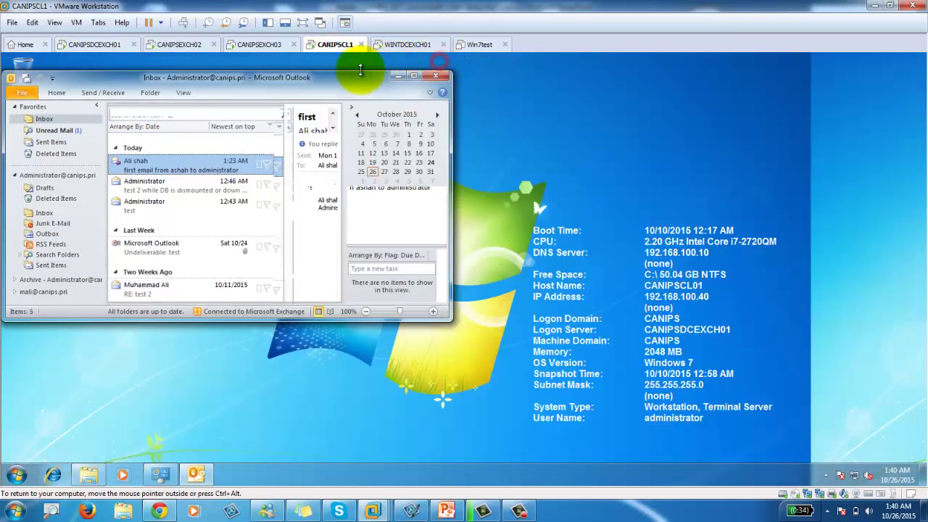
left_click_drag(373, 63, 689, 77)
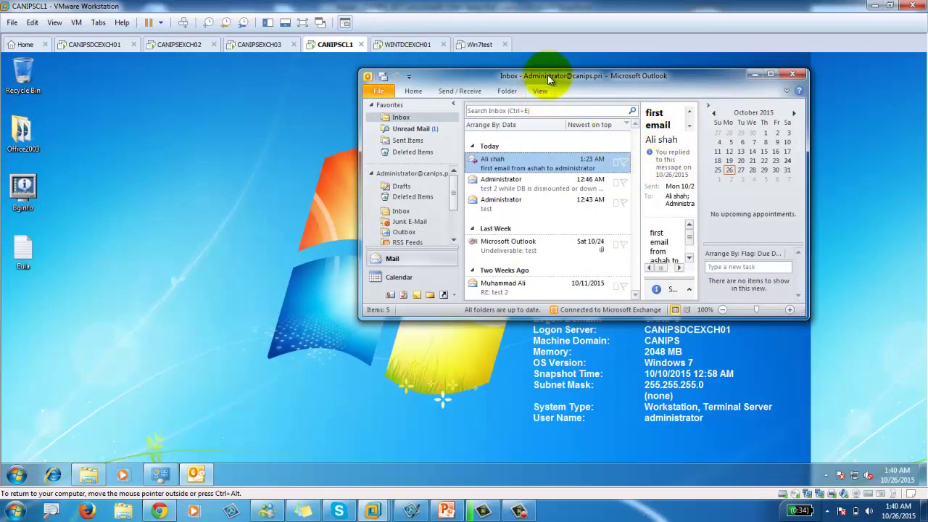
left_click_drag(551, 78, 927, 80)
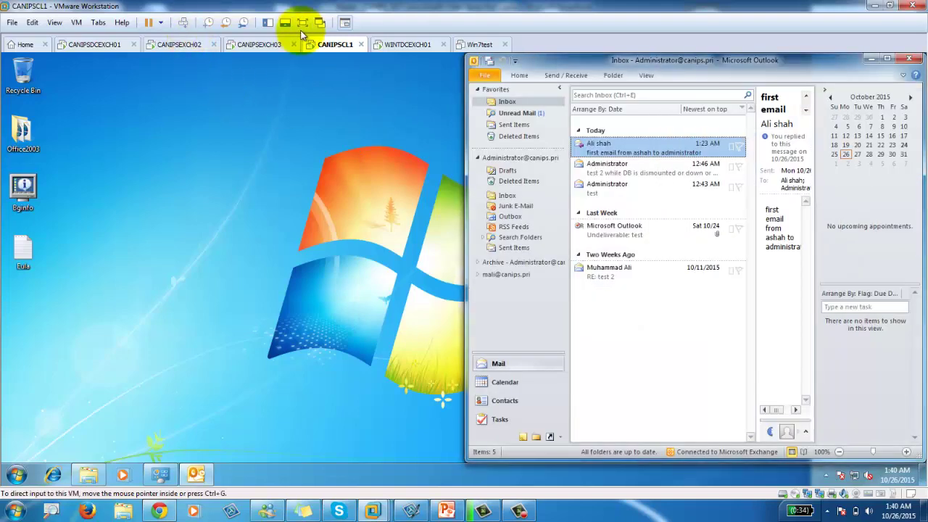
left_click(52, 474)
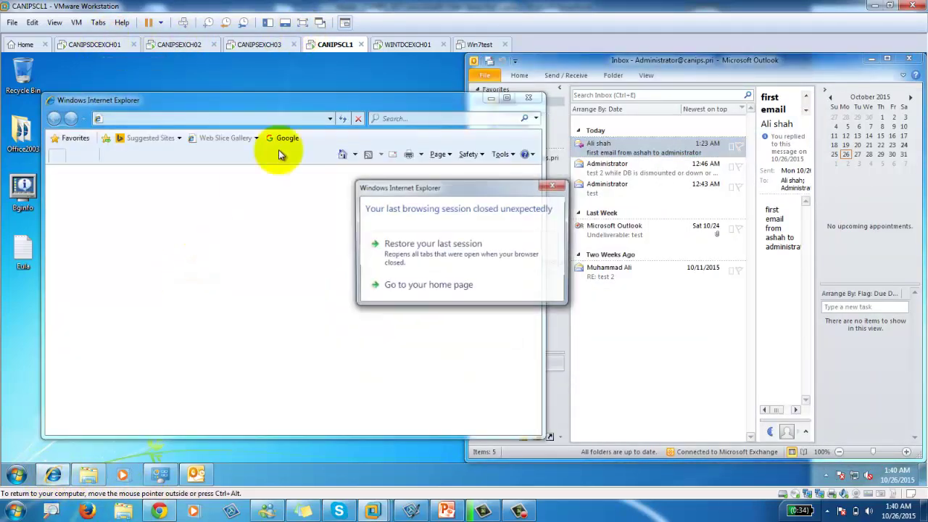
left_click(449, 285)
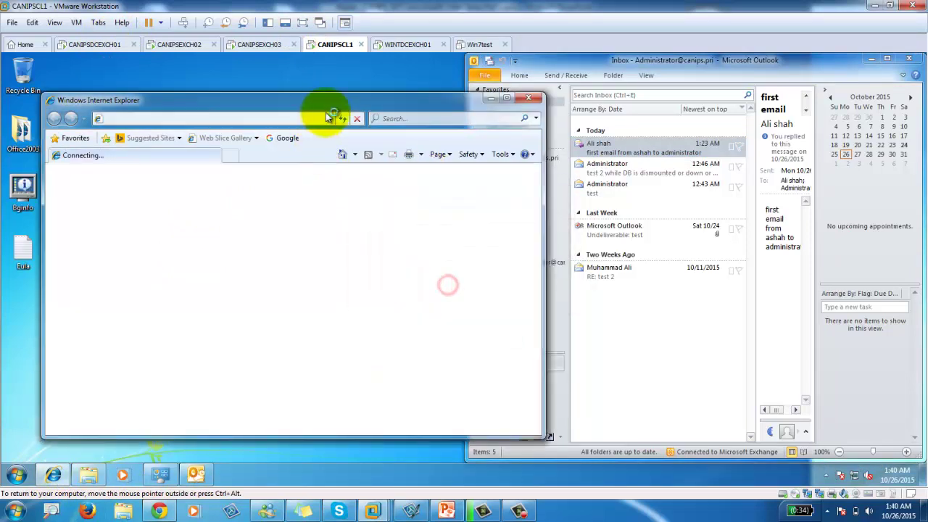
left_click(329, 118)
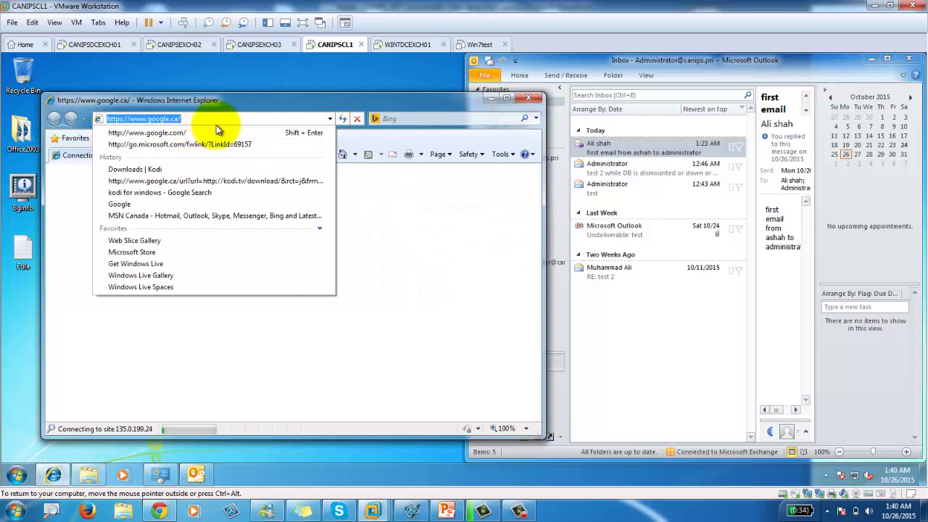
left_click(37, 110)
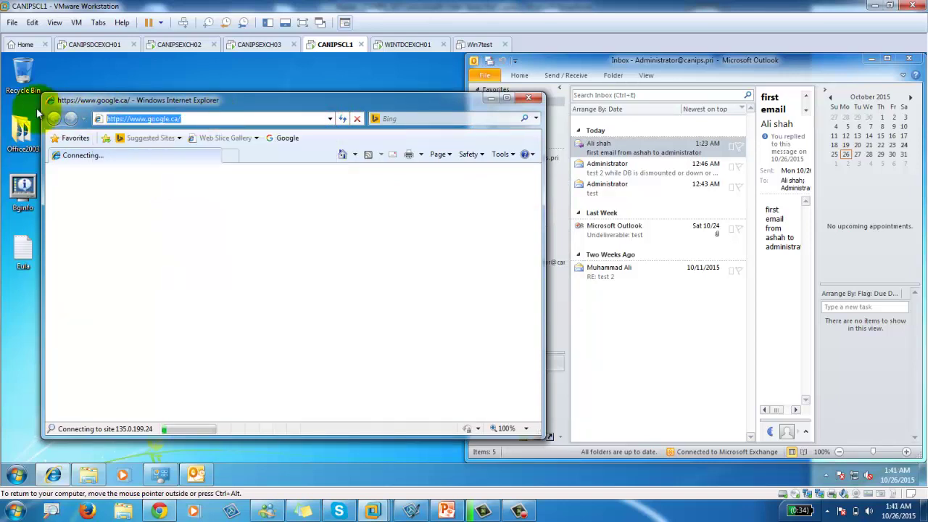
type("https")
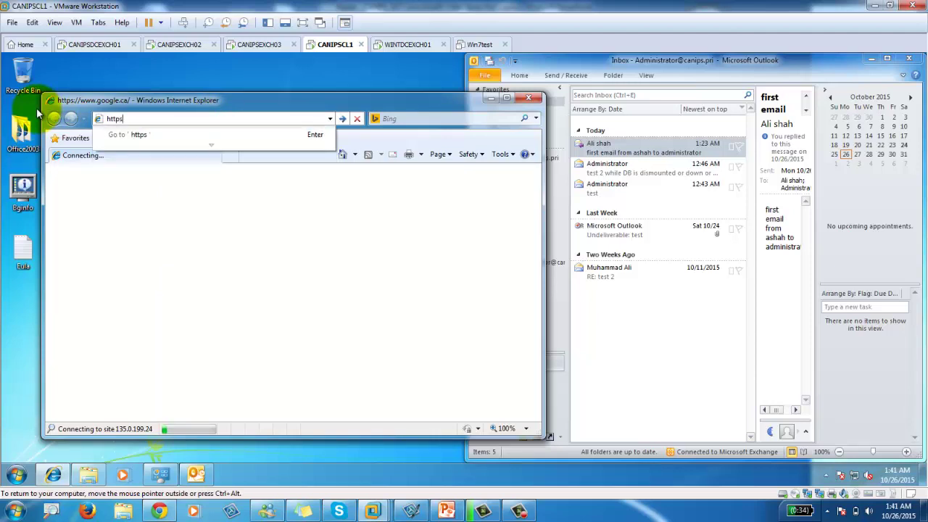
type("://canips")
type("dcexch")
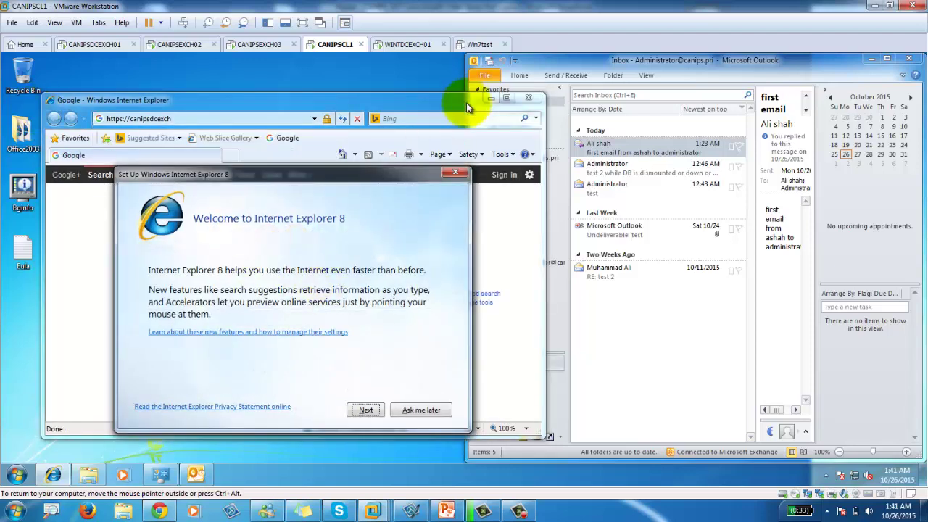
left_click(456, 173)
left_click(184, 119)
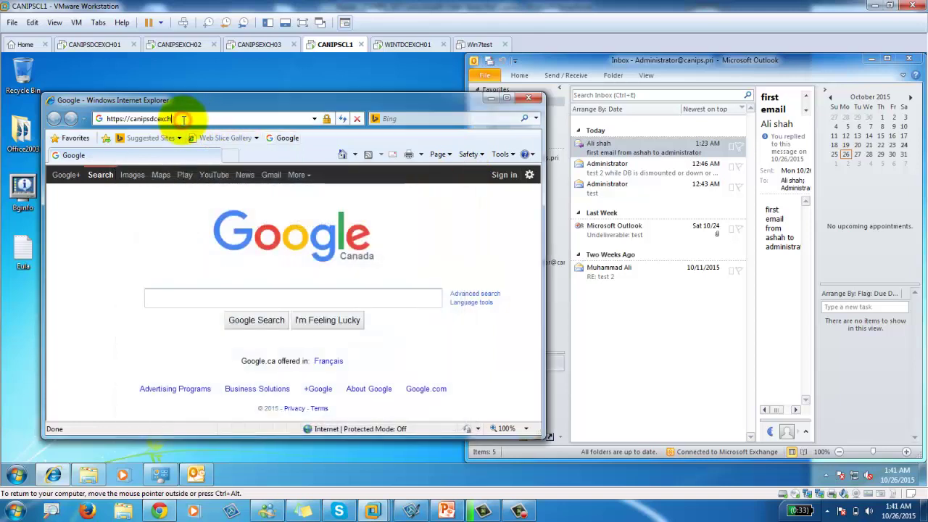
type("01")
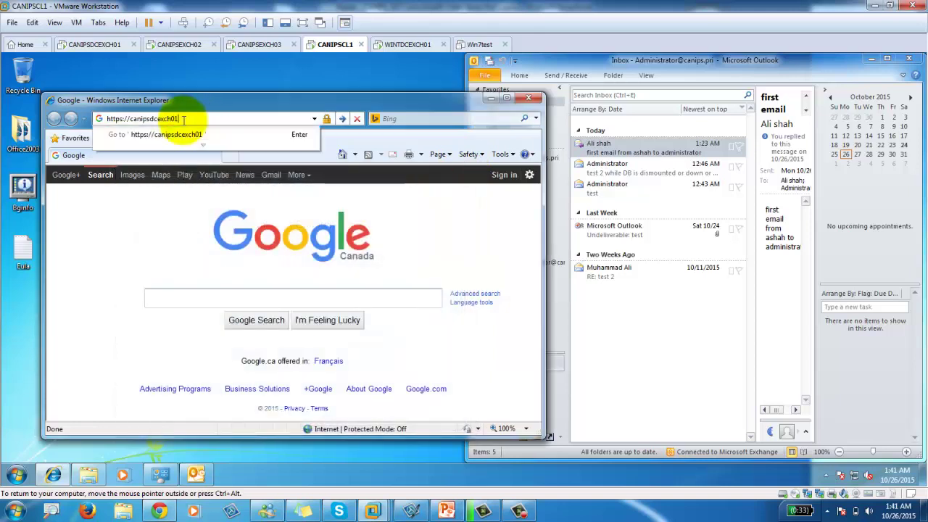
type("/owa")
key("Return")
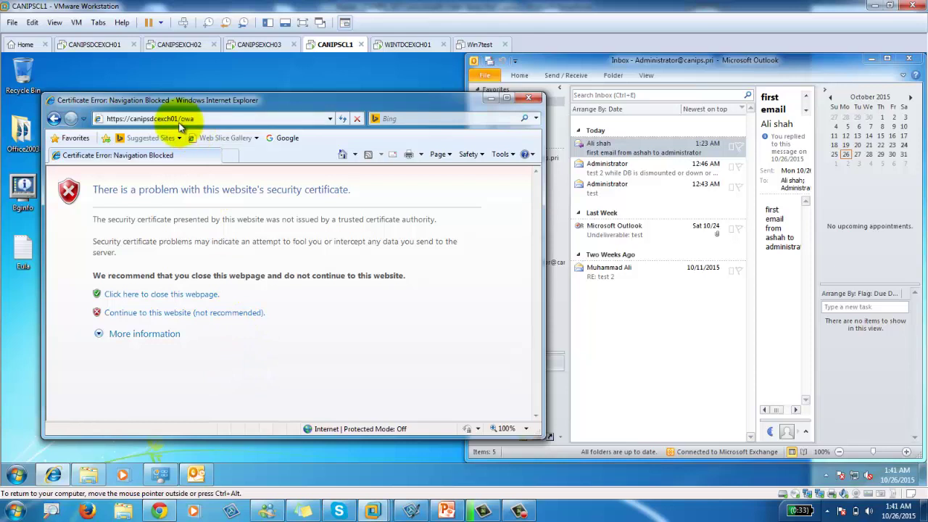
left_click(209, 314)
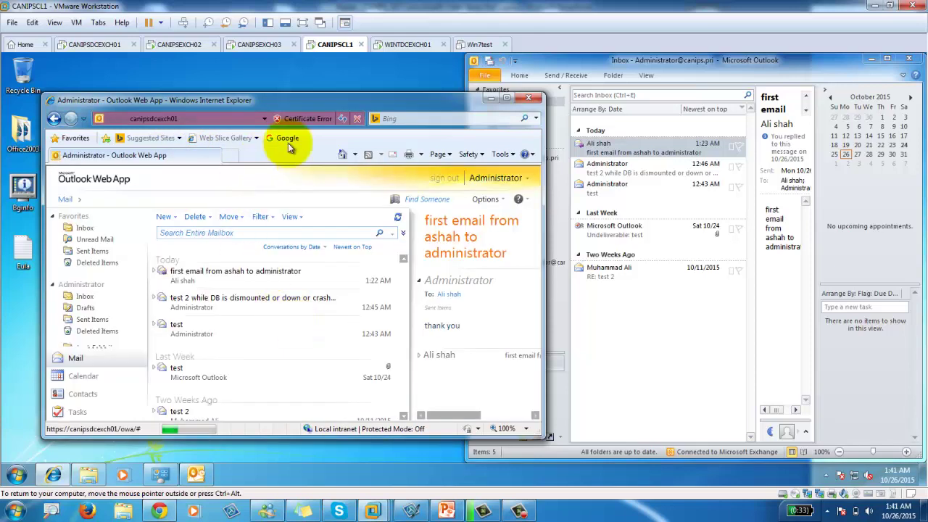
left_click_drag(365, 98, 2, 94)
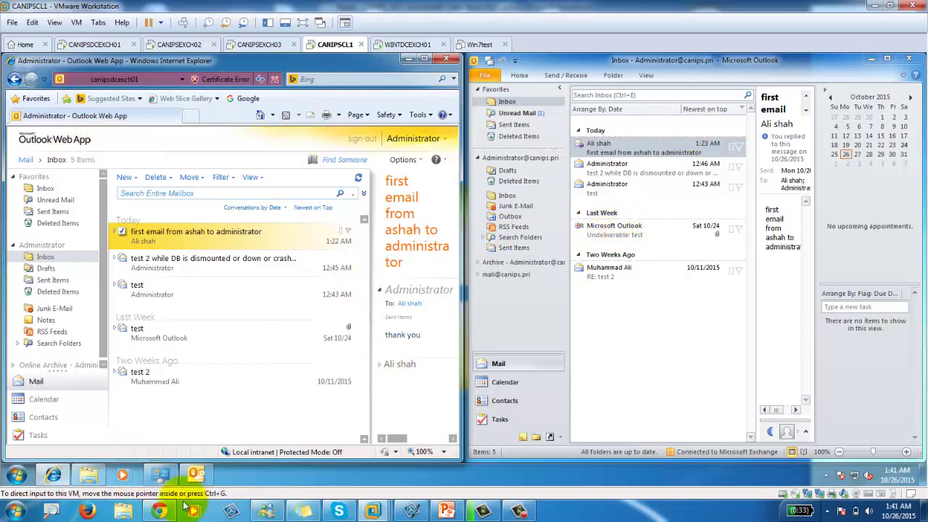
- Open the Default OWA mailbox policy's properties at its Segmentation tab on CANIPSDCEXCH01
left_click(98, 44)
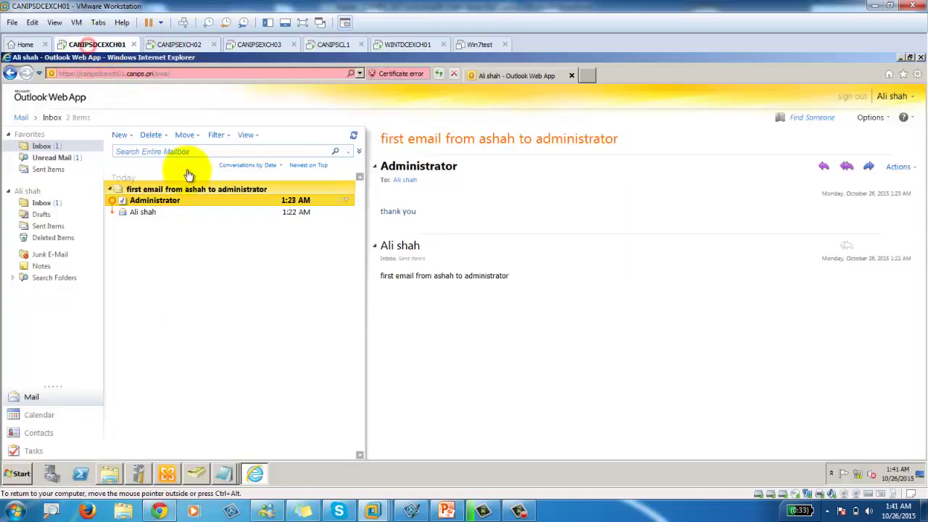
left_click(168, 475)
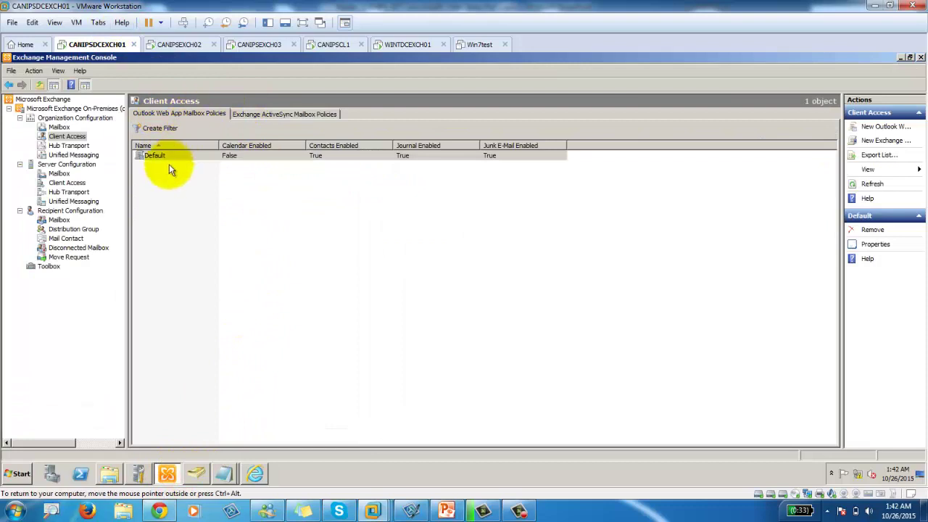
left_click(249, 157)
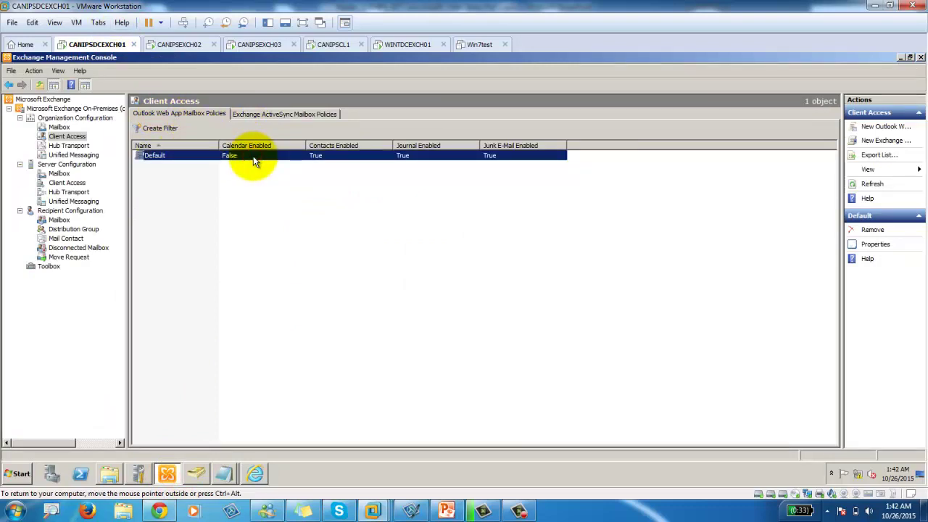
double_click(253, 156)
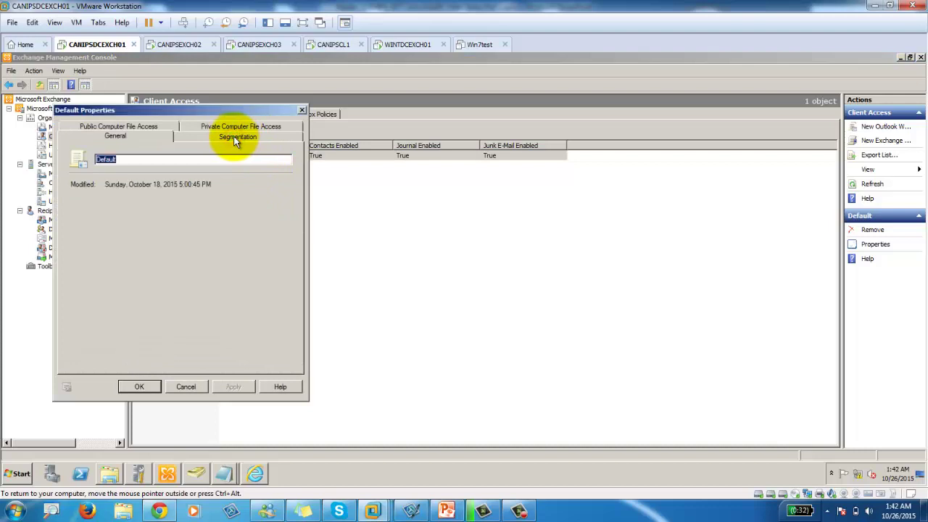
left_click(235, 139)
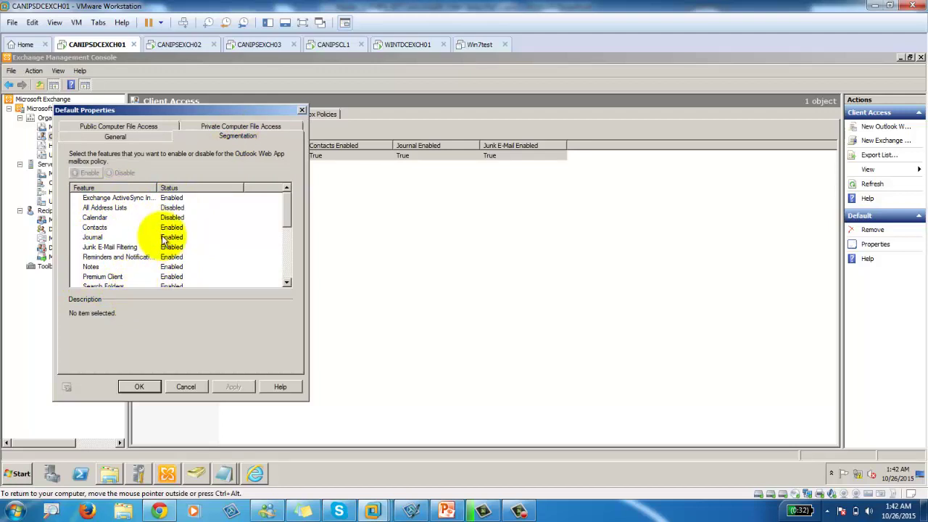
- Enable All Address Lists and Calendar in the Default policy, then review the remaining features
left_click_drag(152, 115, 460, 144)
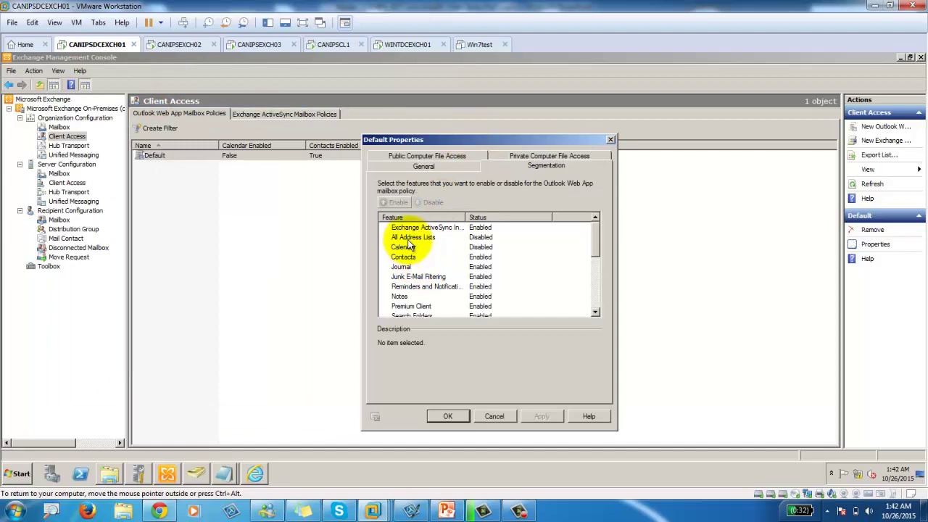
left_click(418, 239)
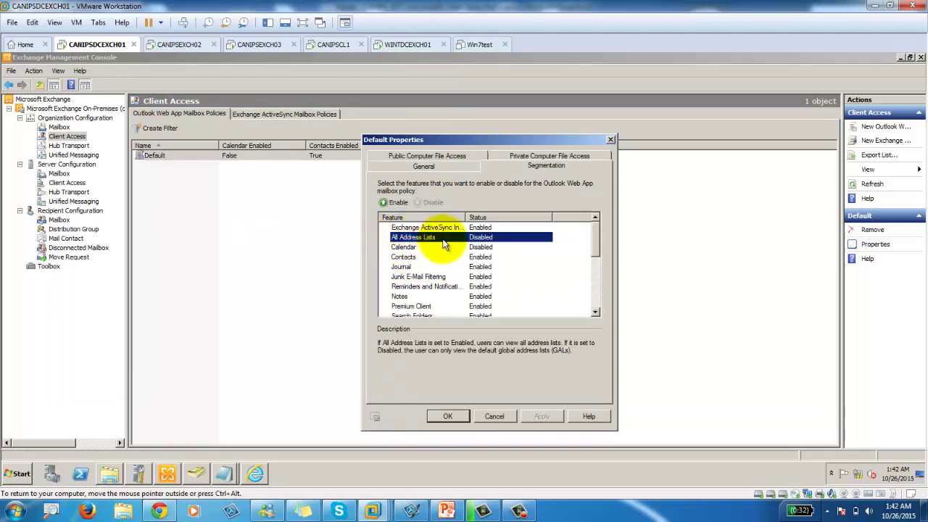
left_click(395, 203)
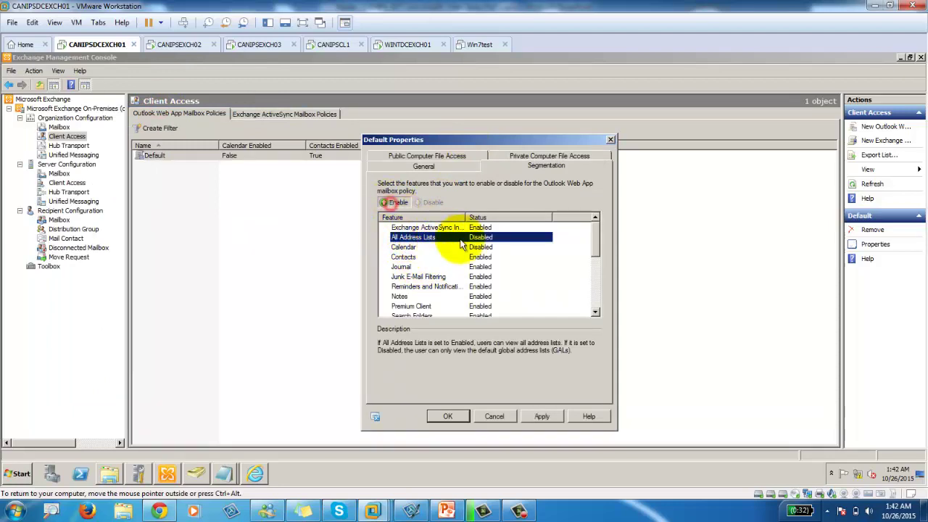
left_click(406, 250)
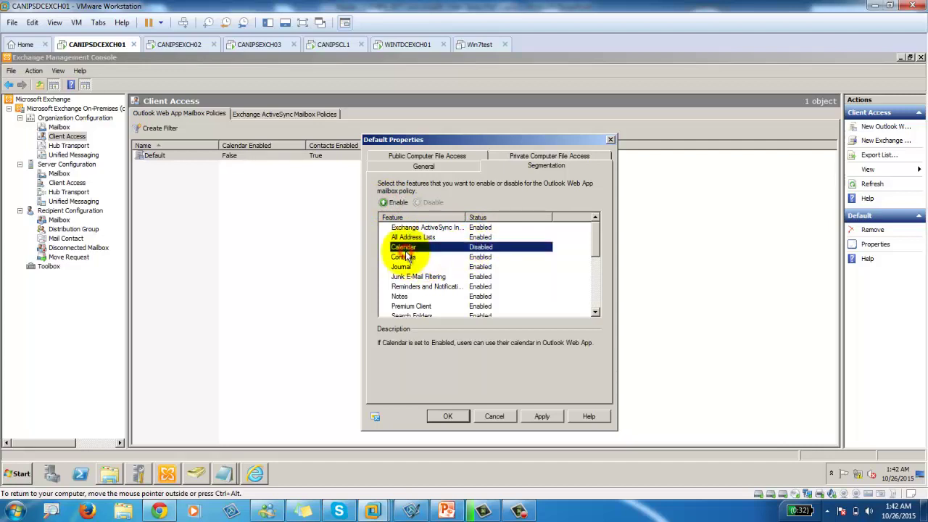
left_click(396, 202)
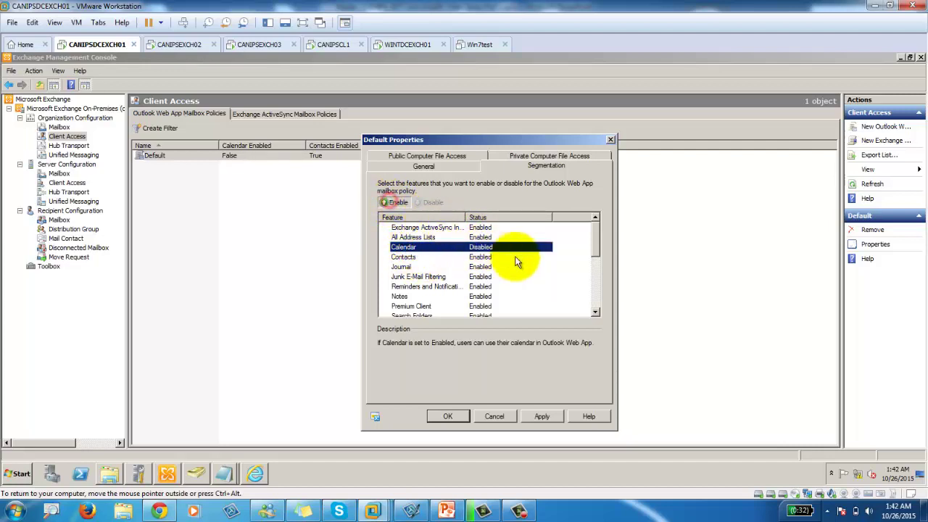
left_click(404, 257)
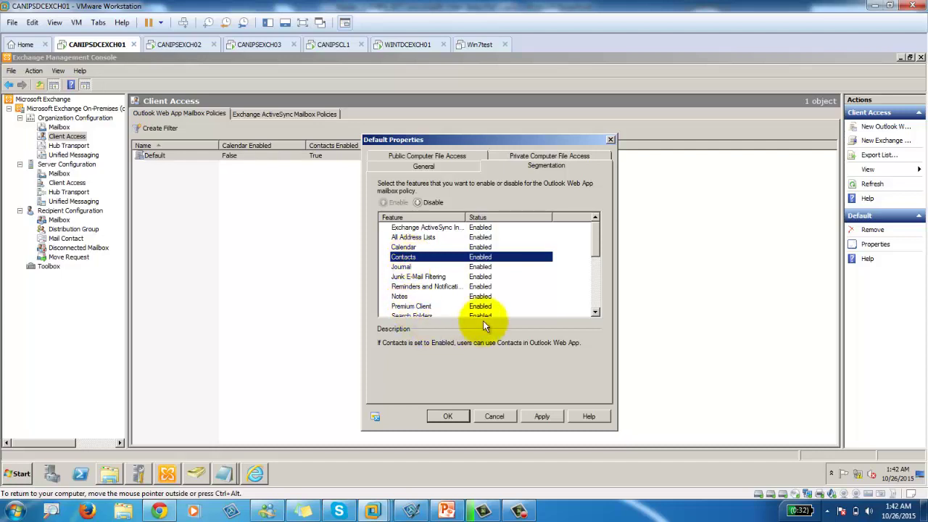
scroll(483, 307, "down", 4)
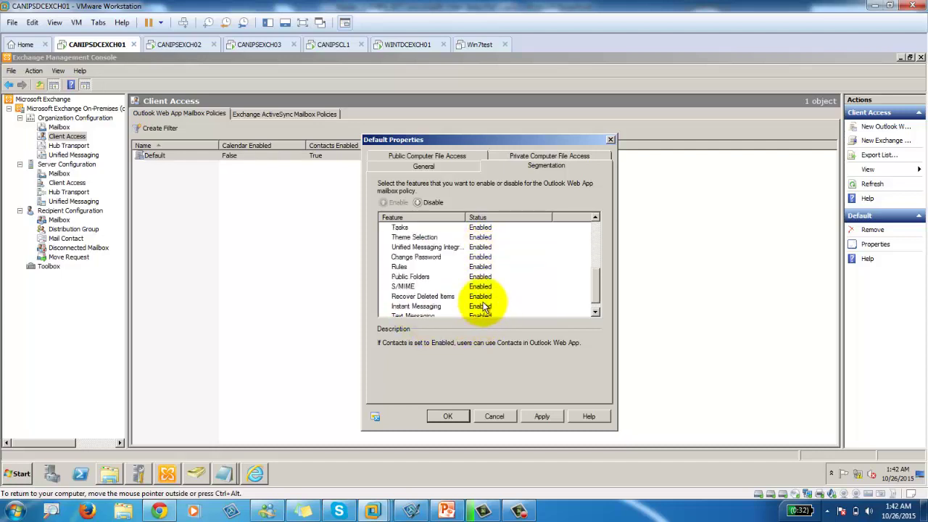
scroll(483, 307, "down", 1)
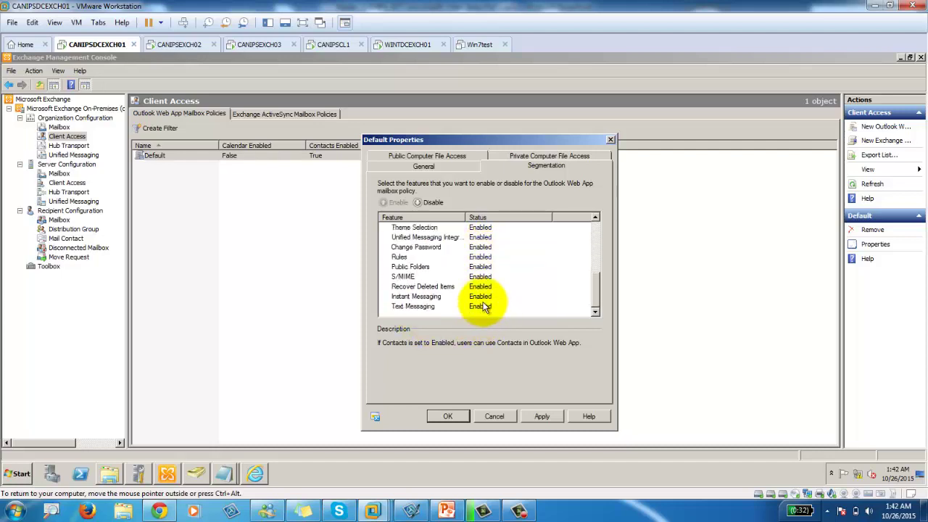
left_click(419, 249)
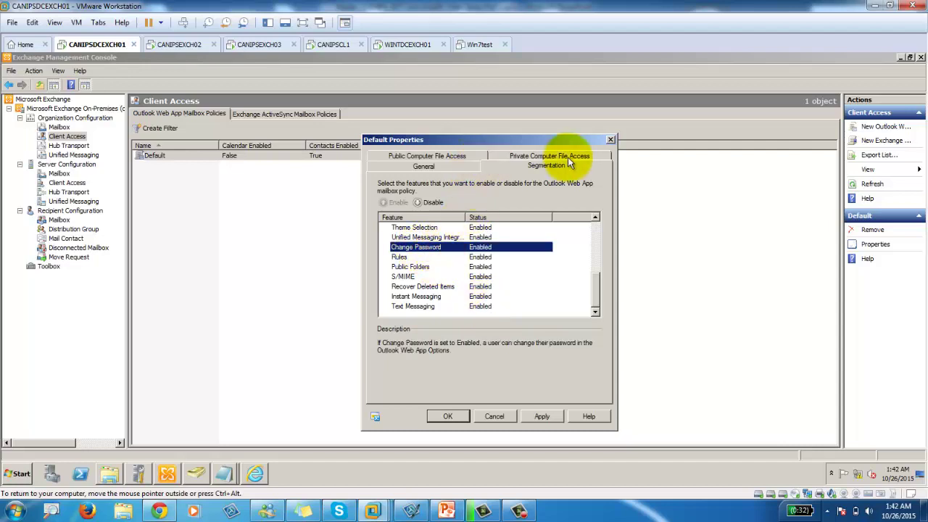
- Review the Public and Private Computer File Access options, then bring Outlook Web App forward
left_click(432, 158)
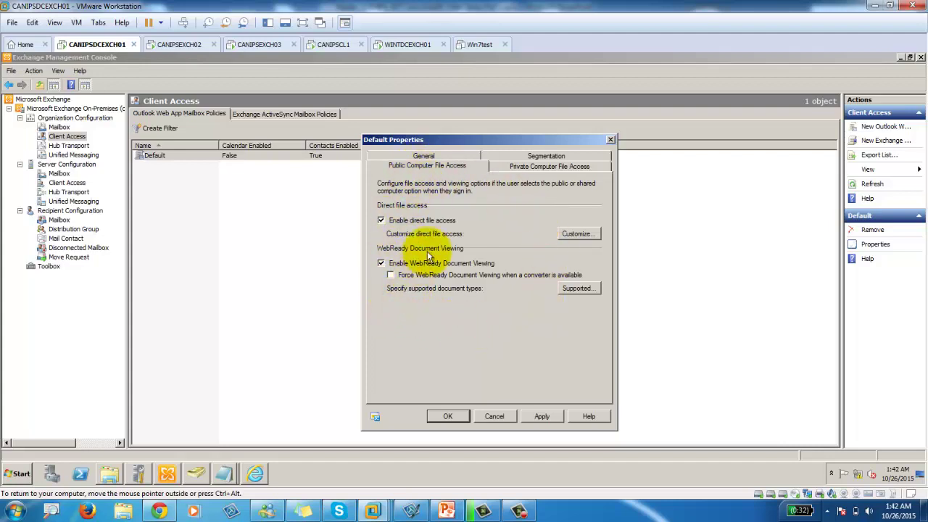
left_click(546, 166)
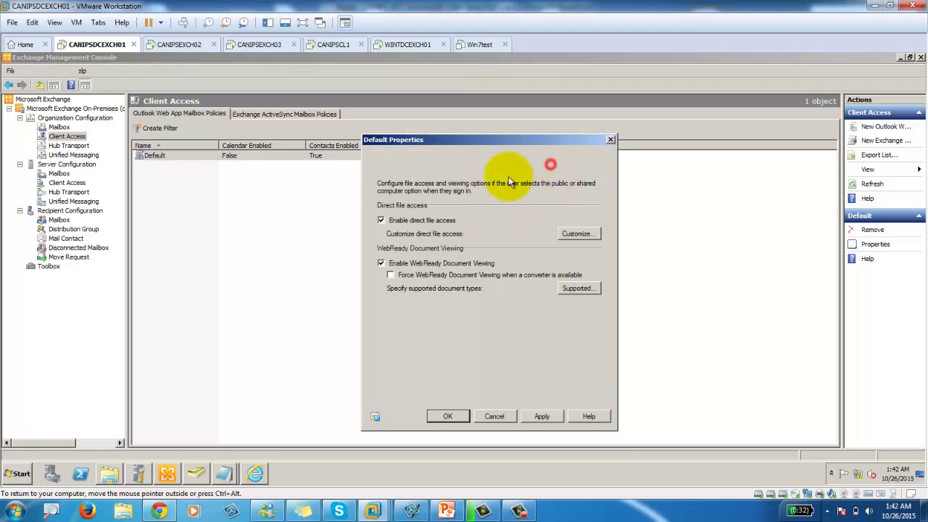
left_click(420, 166)
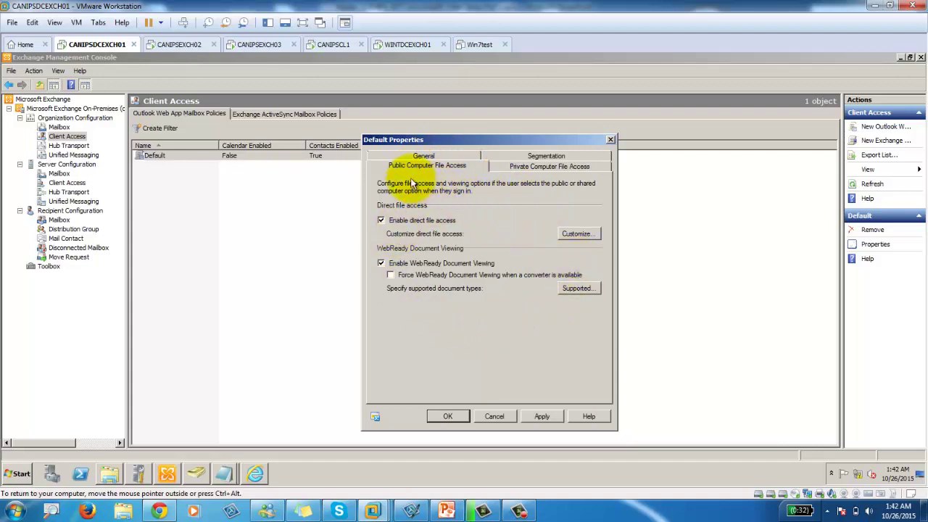
left_click(254, 481)
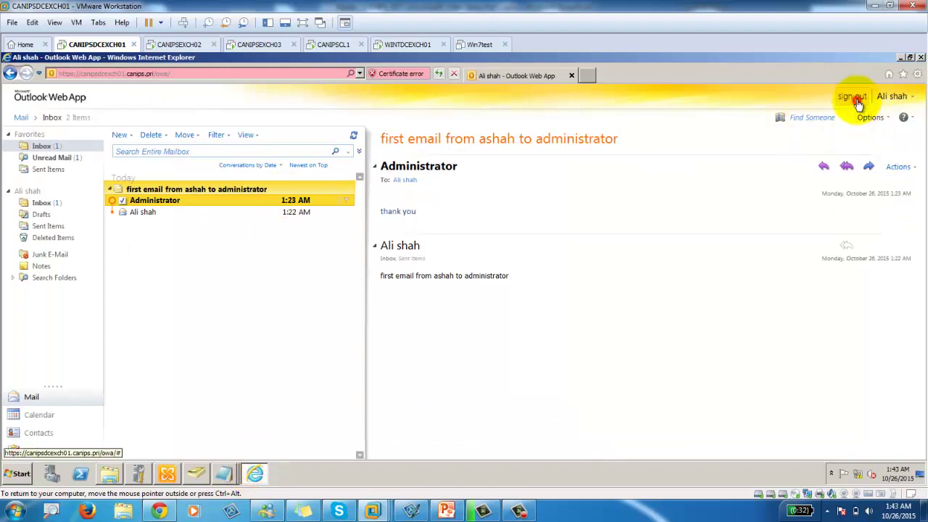
- Review CANIPSEXCH03's owa (Default Web Site) authentication, forms-based with Domain\user name logon, and cancel unchanged
left_click(167, 473)
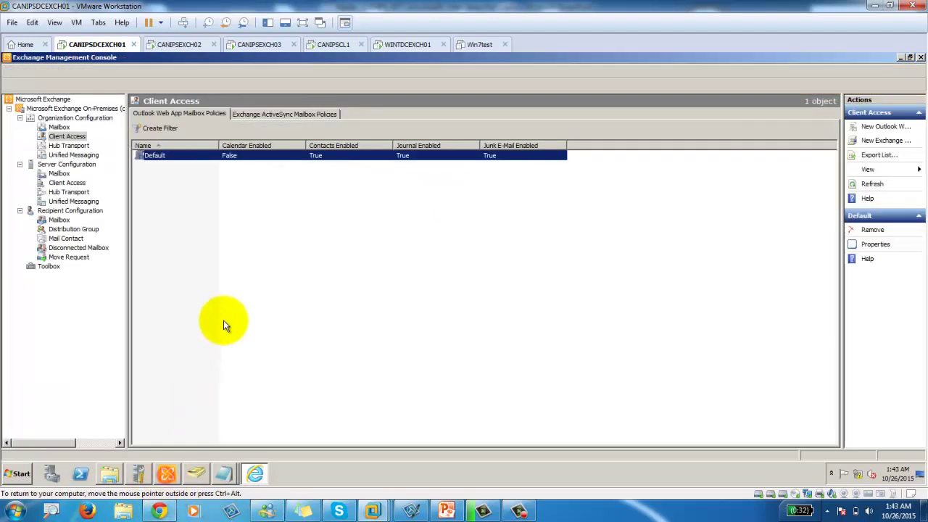
left_click(65, 182)
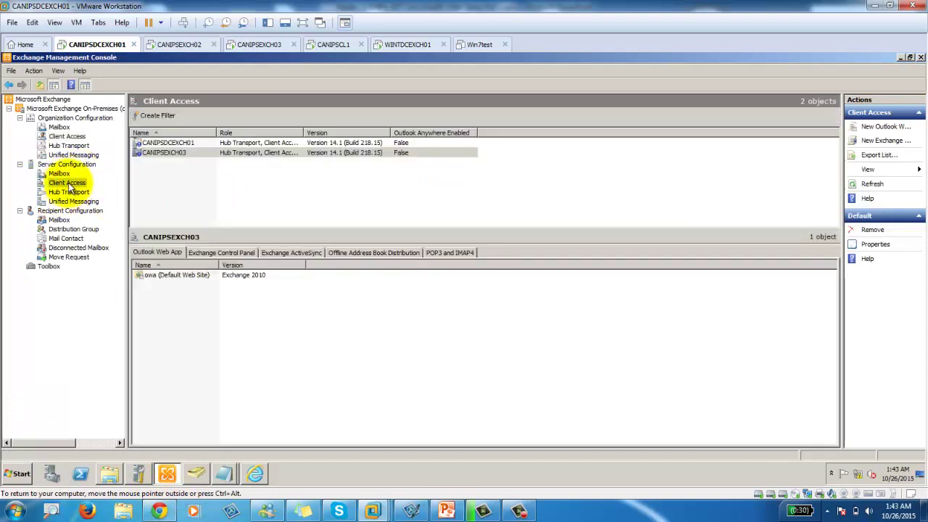
right_click(189, 276)
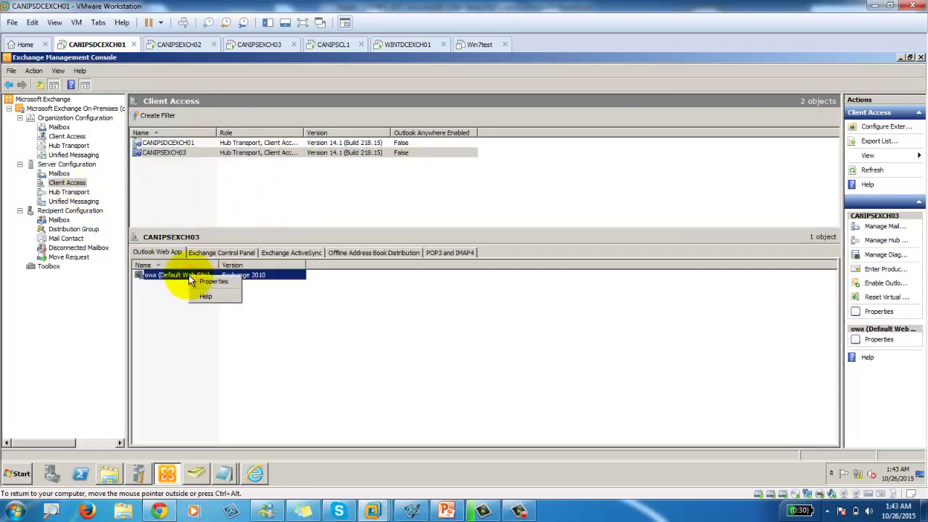
left_click(208, 280)
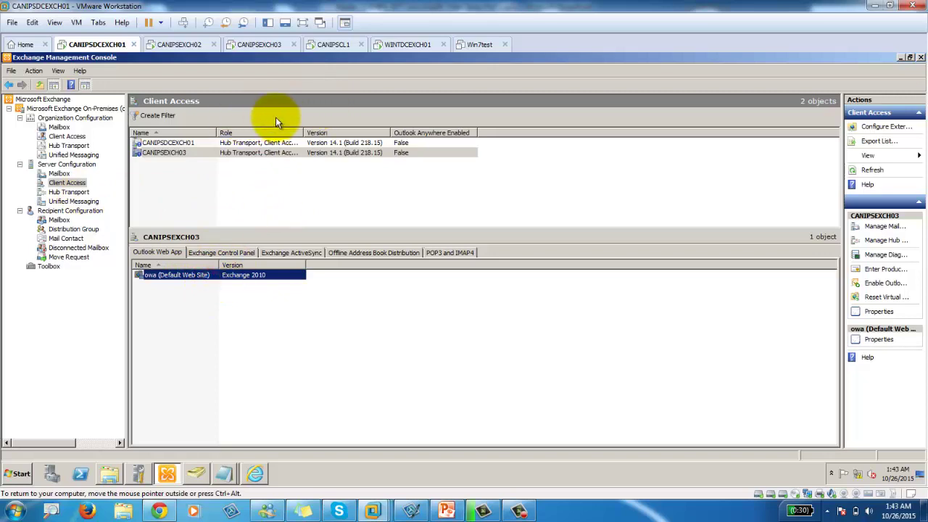
left_click(133, 107)
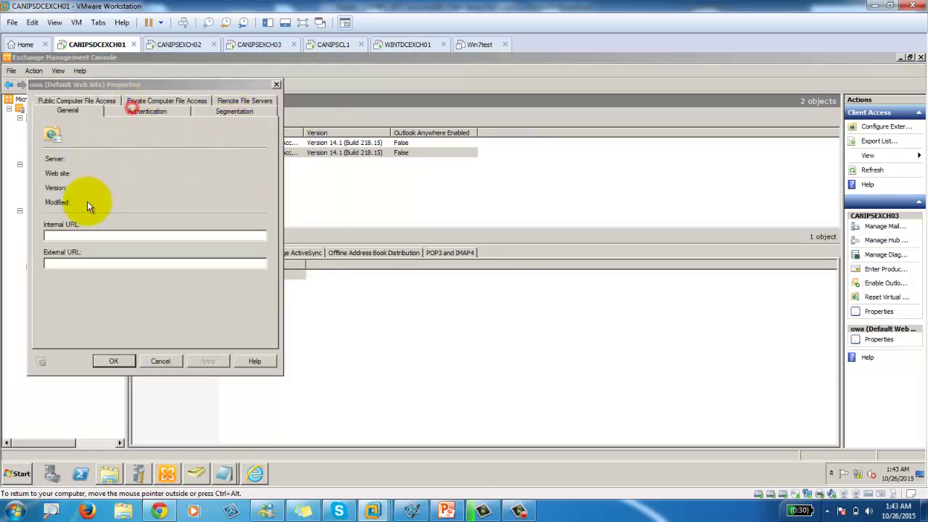
left_click(145, 113)
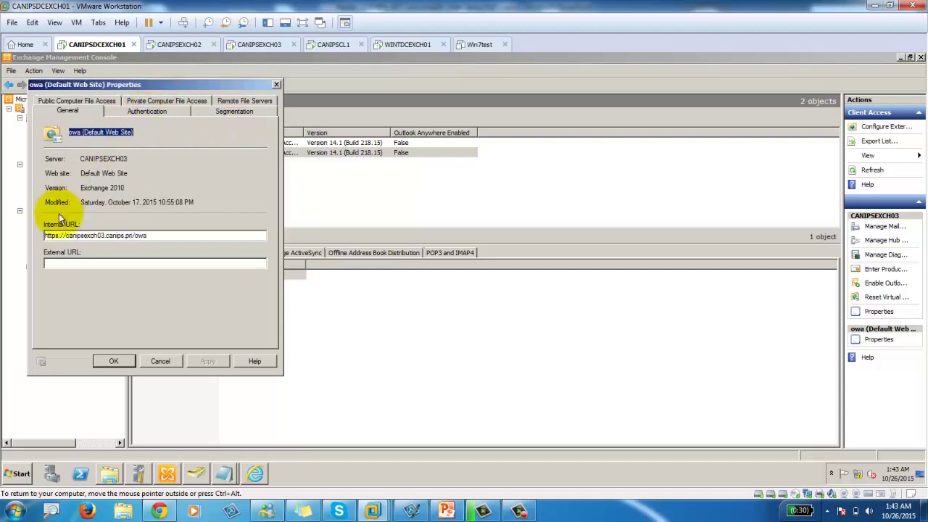
left_click(141, 109)
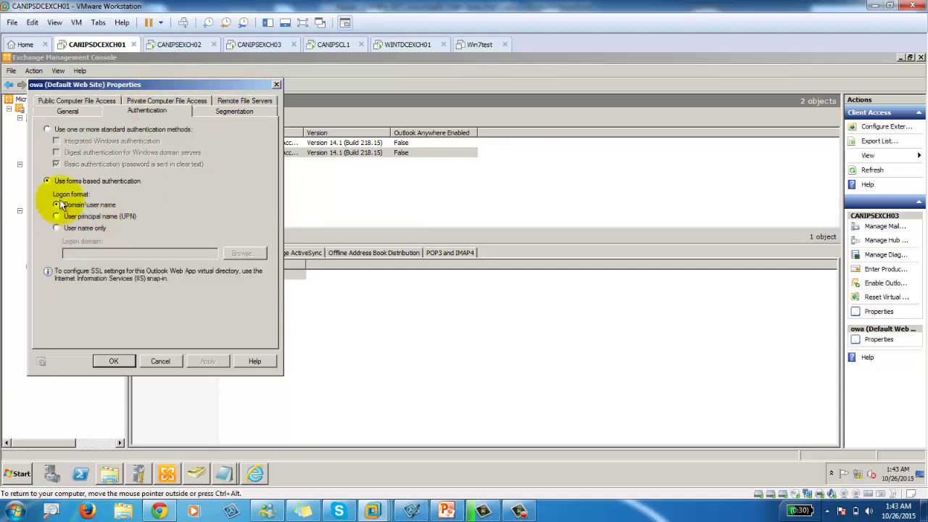
left_click(161, 361)
- Close the signed-out Outlook Web App browser window, confirming with Yes
left_click(257, 475)
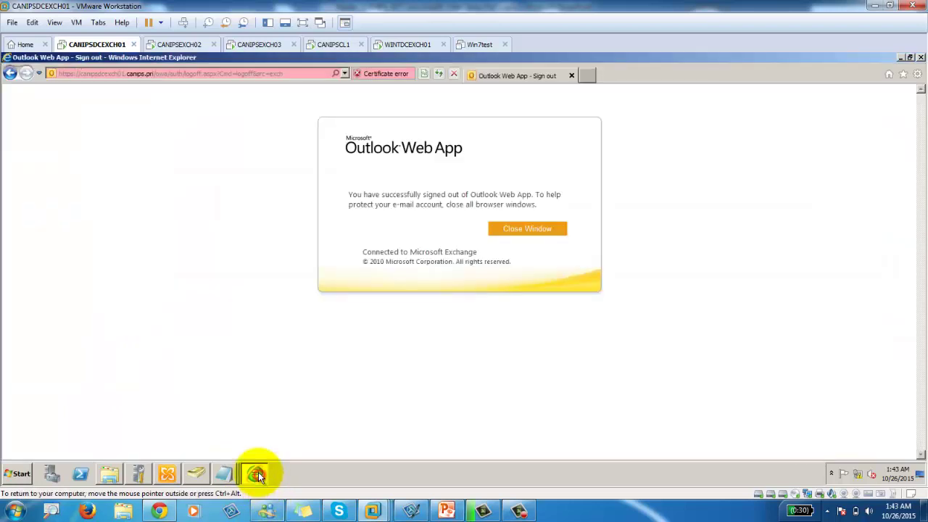
left_click(534, 228)
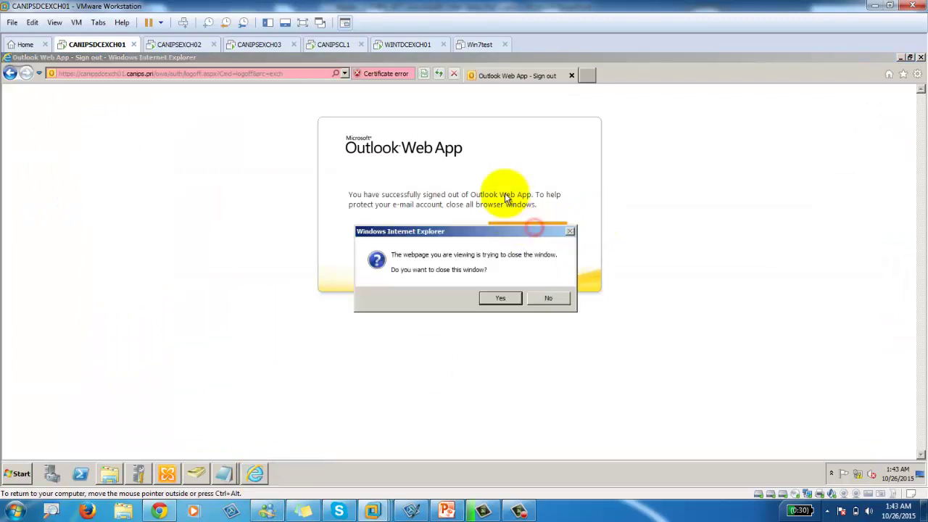
left_click(499, 298)
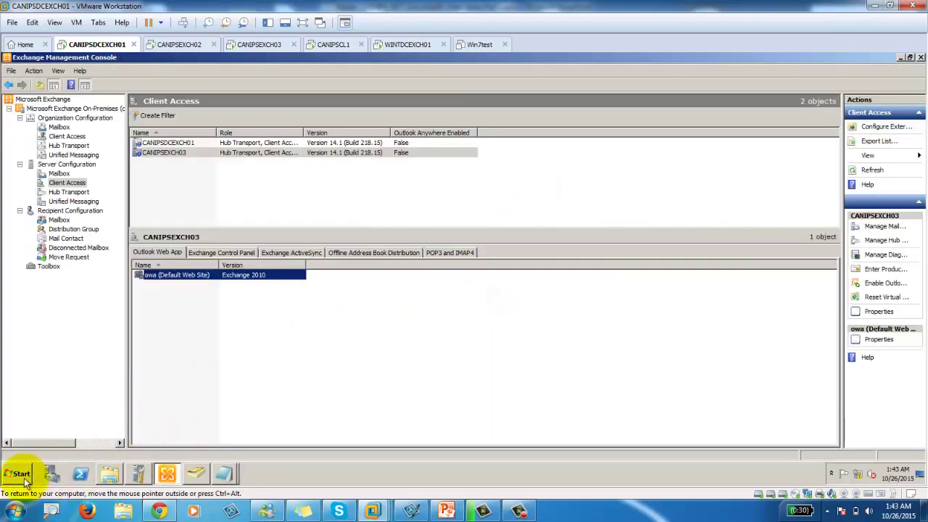
- Launch Internet Explorer at the saved canipsdcexch01 owa address, continuing past the certificate error
left_click(18, 474)
left_click(90, 233)
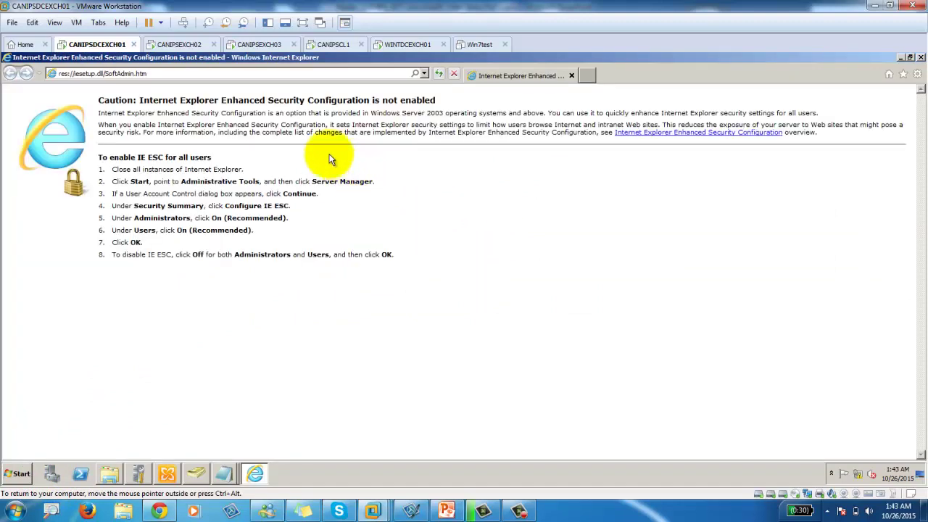
left_click(423, 73)
left_click(177, 86)
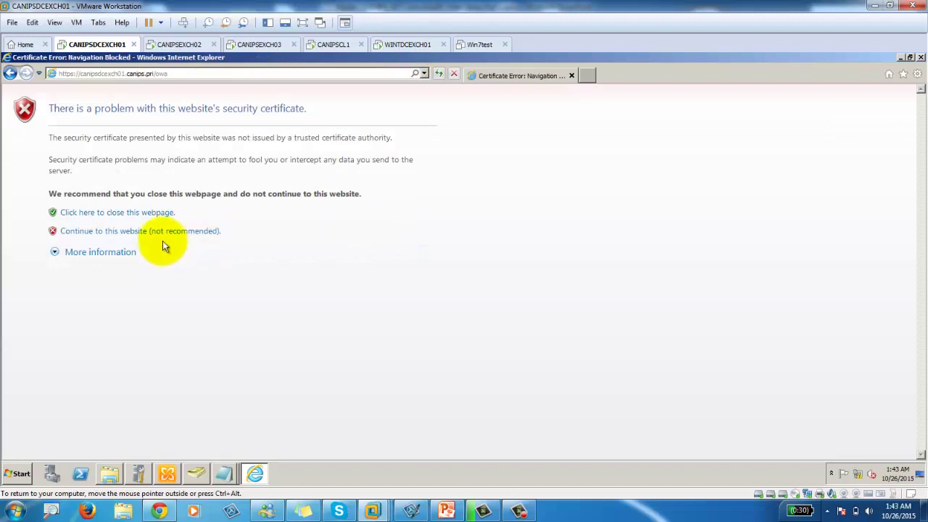
left_click(163, 232)
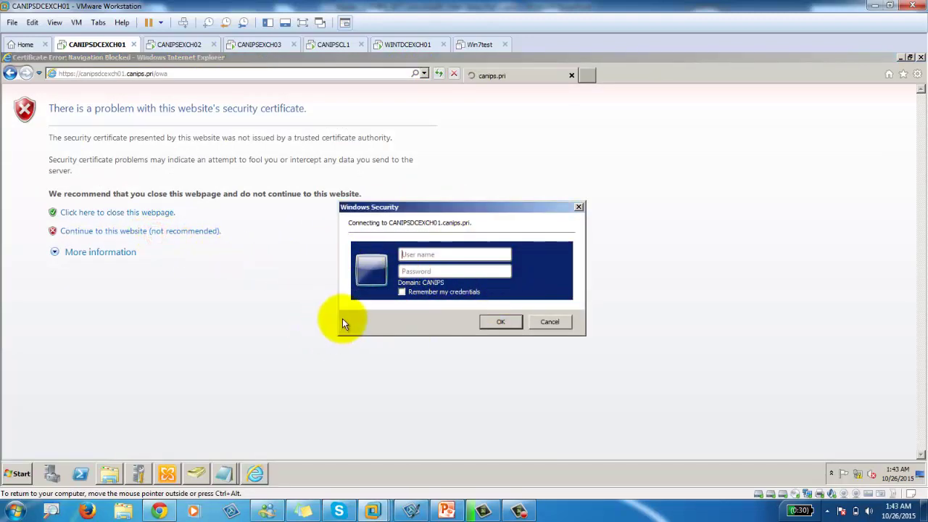
left_click(167, 473)
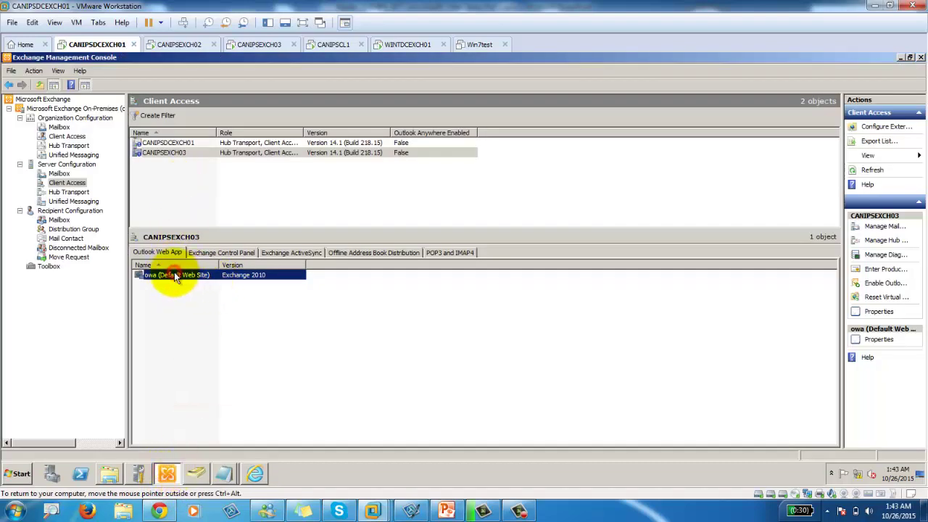
- Set CANIPSDCEXCH01's owa (Default Web Site) to forms-based authentication, then open the Default OWA mailbox policy
left_click(178, 143)
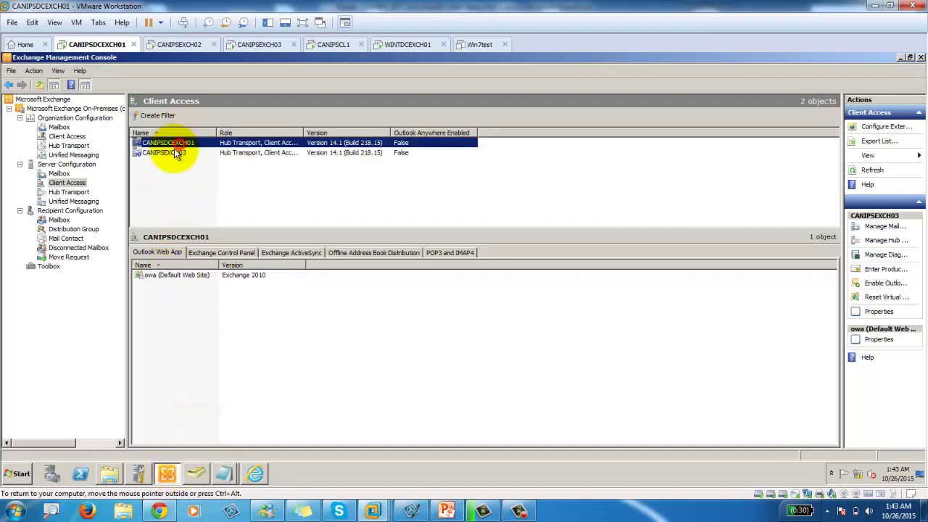
left_click(191, 275)
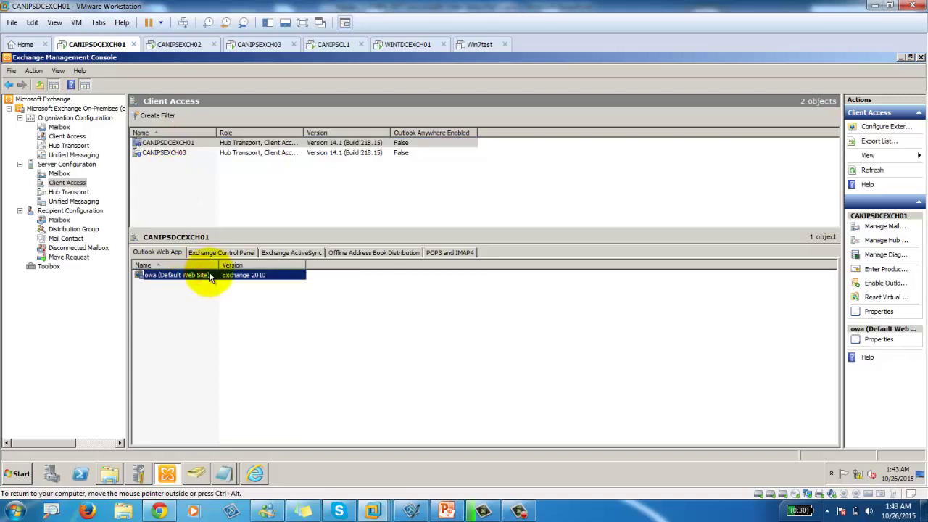
double_click(209, 273)
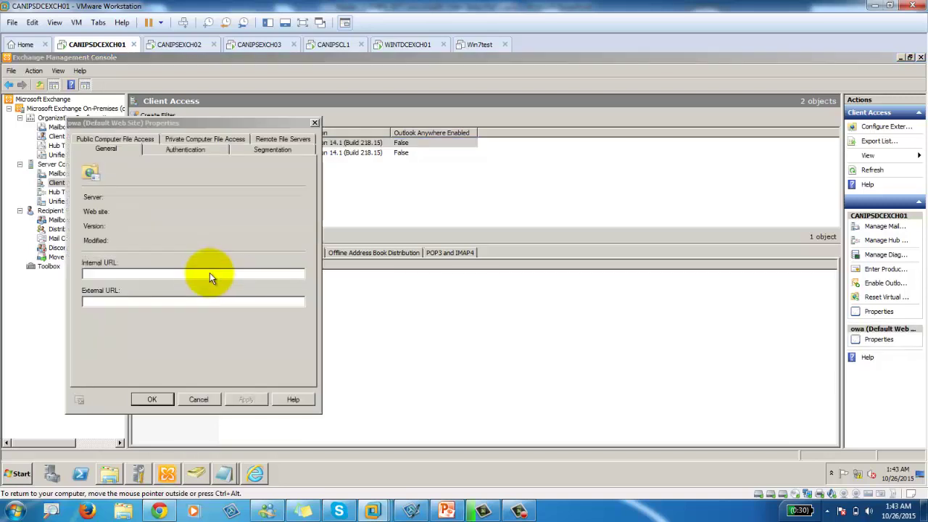
left_click(180, 148)
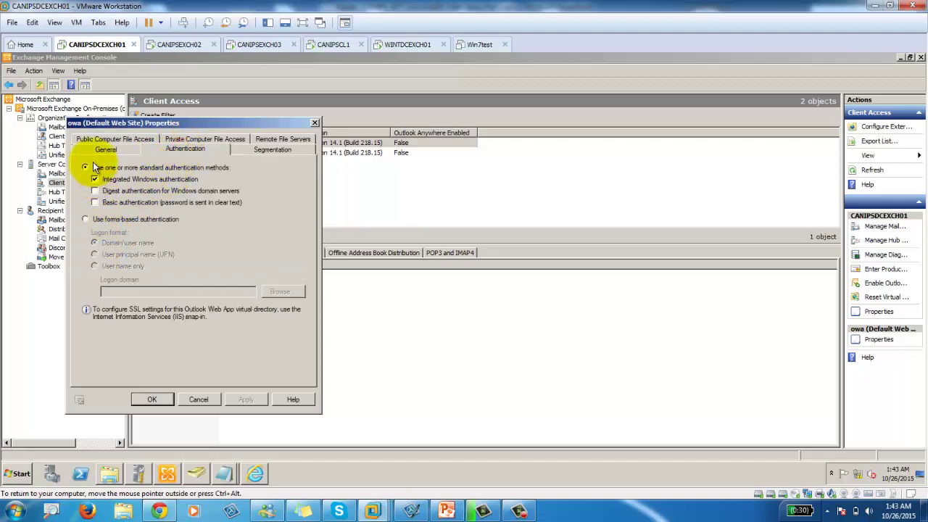
left_click(87, 218)
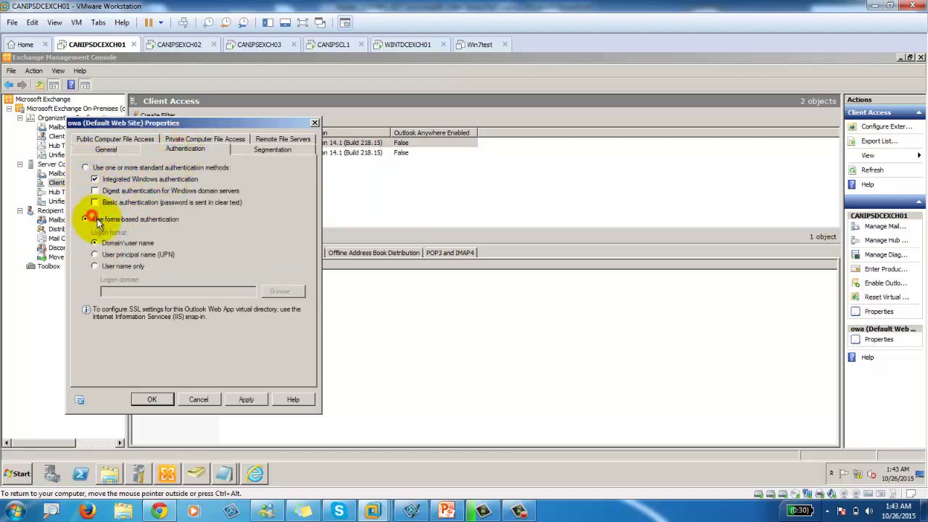
left_click(152, 399)
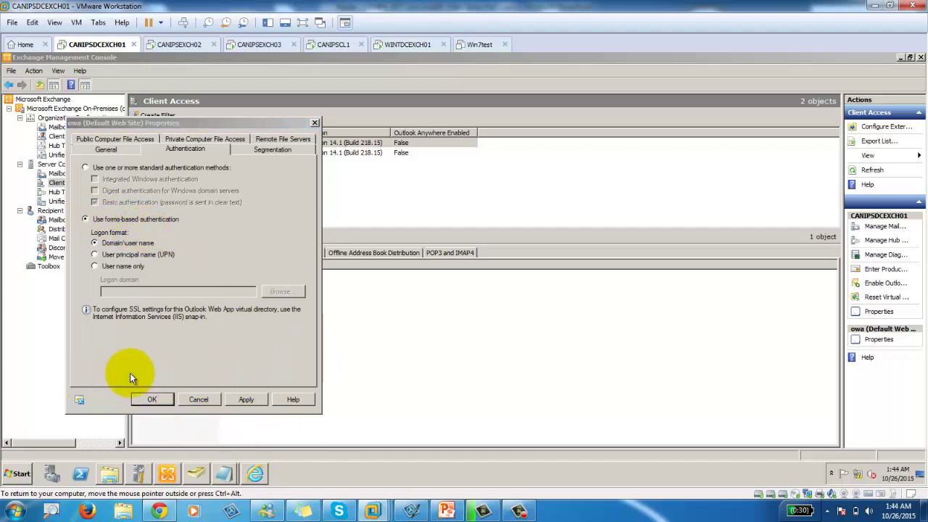
left_click(157, 401)
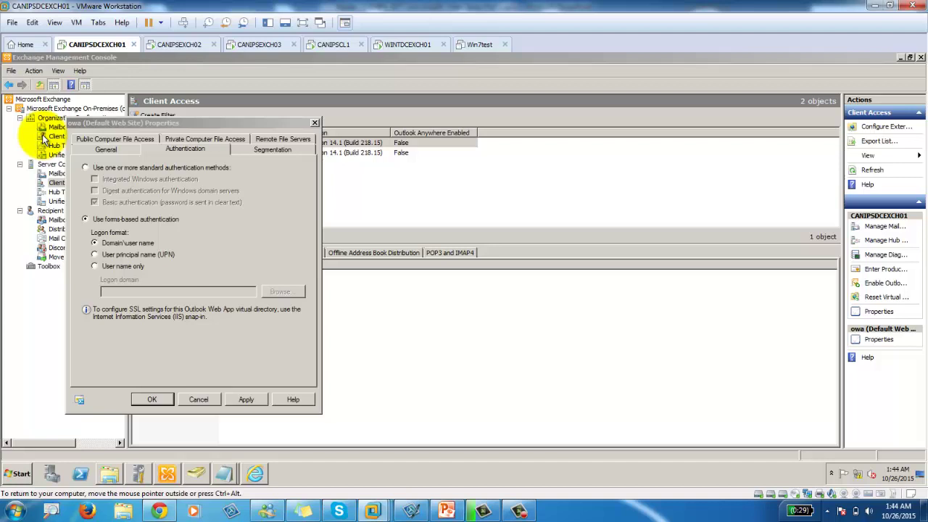
left_click(300, 351)
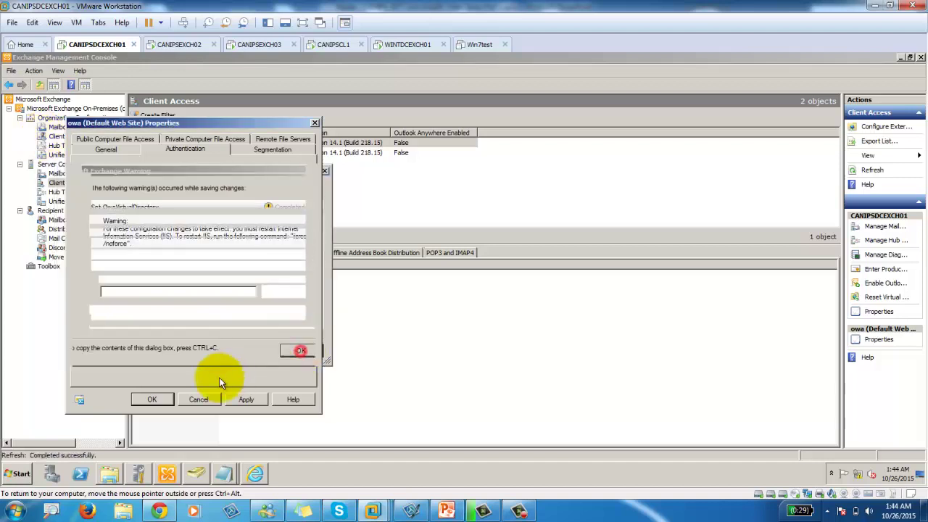
left_click(58, 138)
double_click(181, 156)
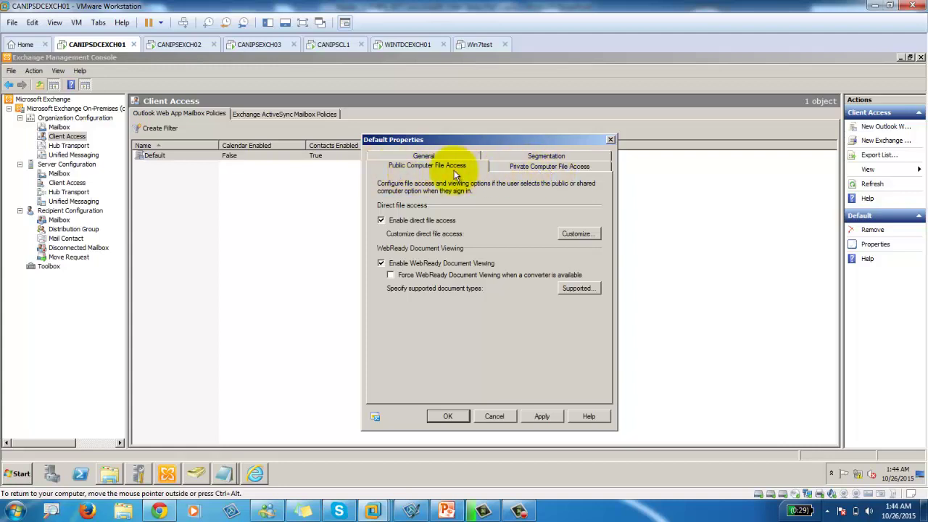
- Cancel the credentials prompt, reload the owa address, and close the browser showing 401.2
left_click(257, 475)
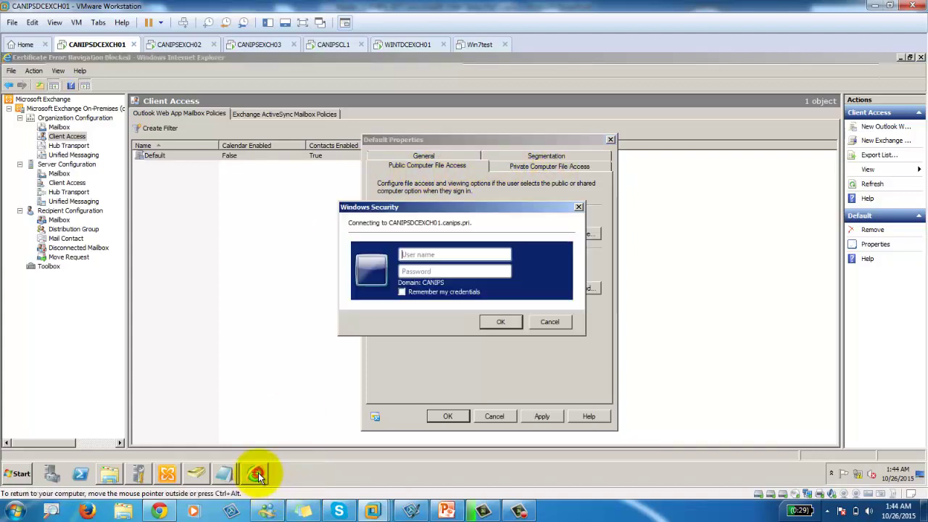
left_click(550, 322)
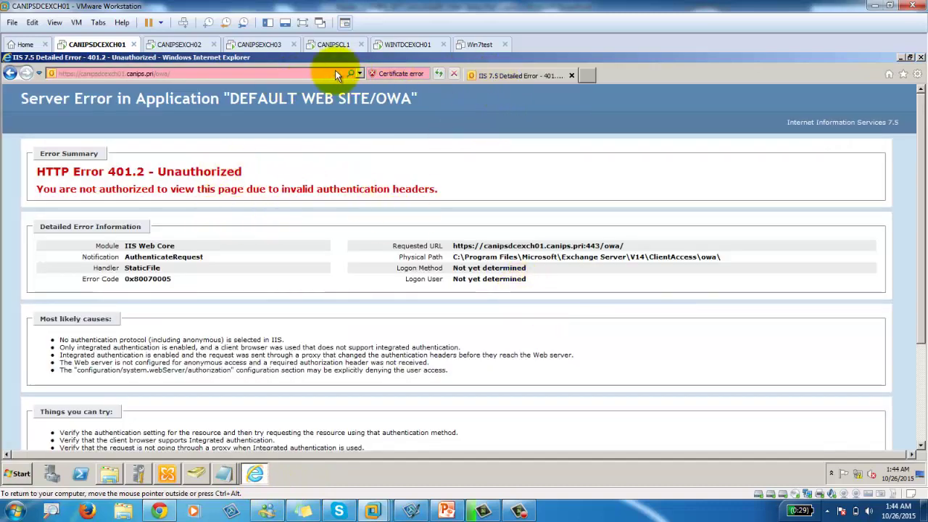
left_click(305, 73)
key("Return")
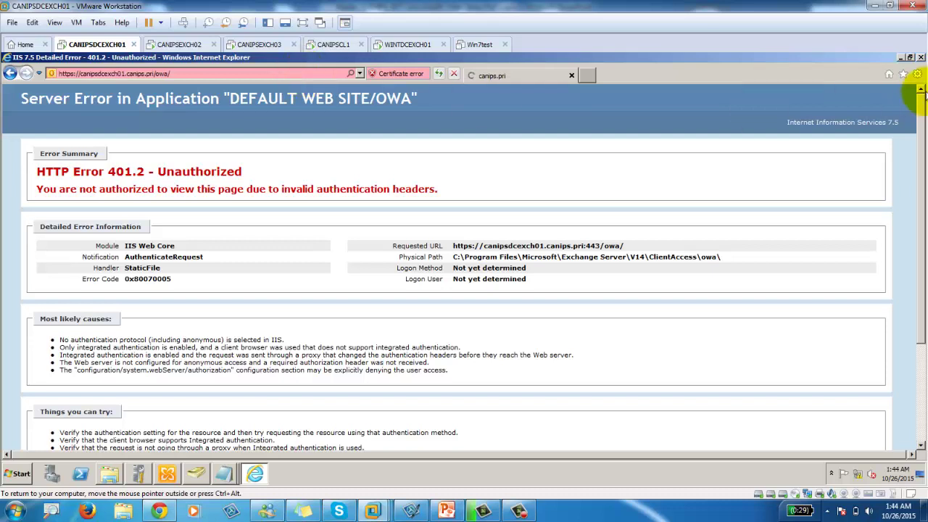
left_click(921, 58)
- Open a new browser at the canipsdcexch01.canips.pri OWA address, past the certificate warning
left_click(9, 477)
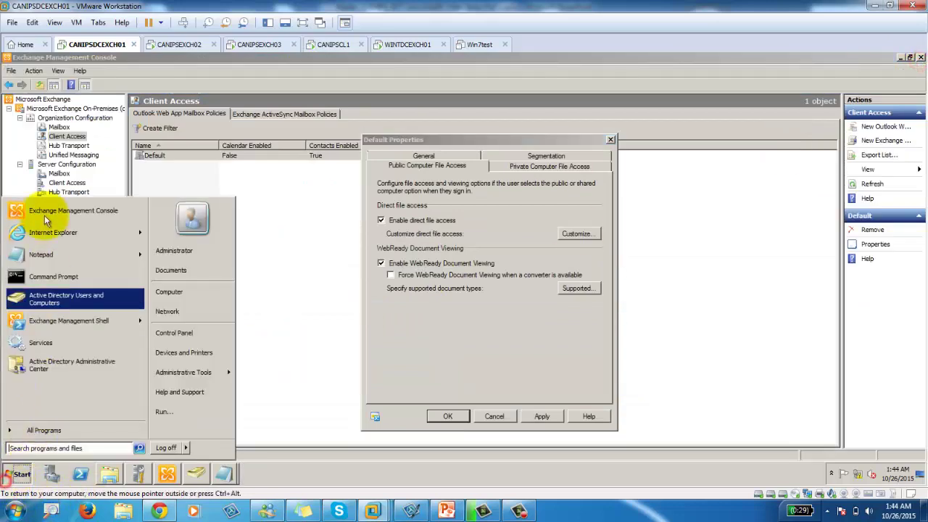
left_click(134, 232)
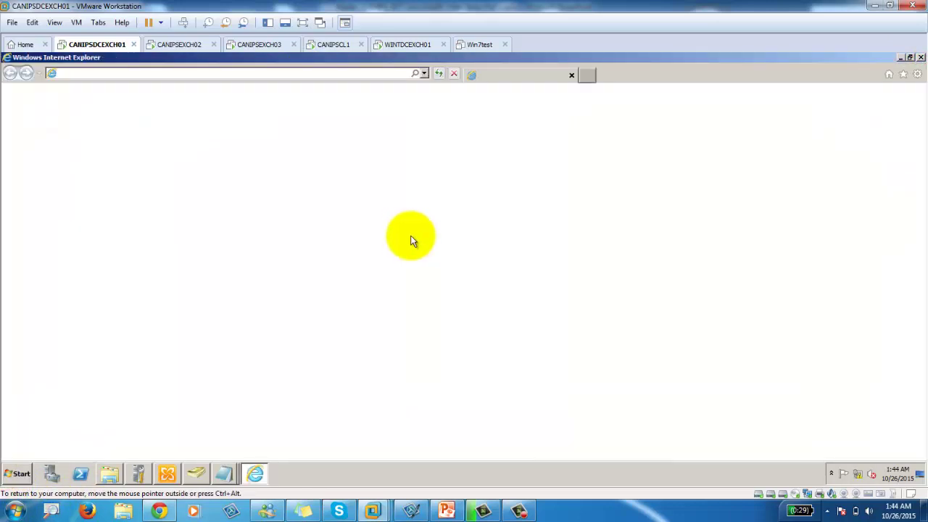
left_click(425, 73)
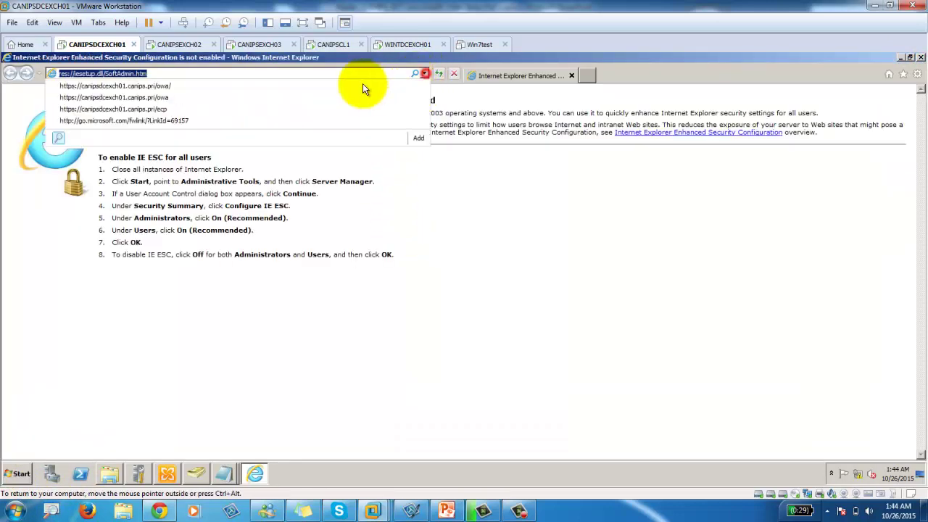
left_click(169, 86)
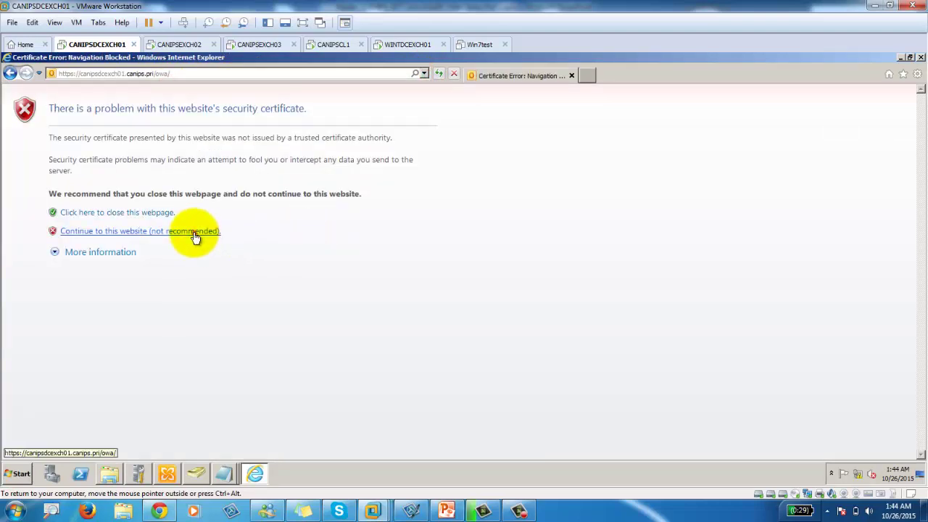
left_click(194, 233)
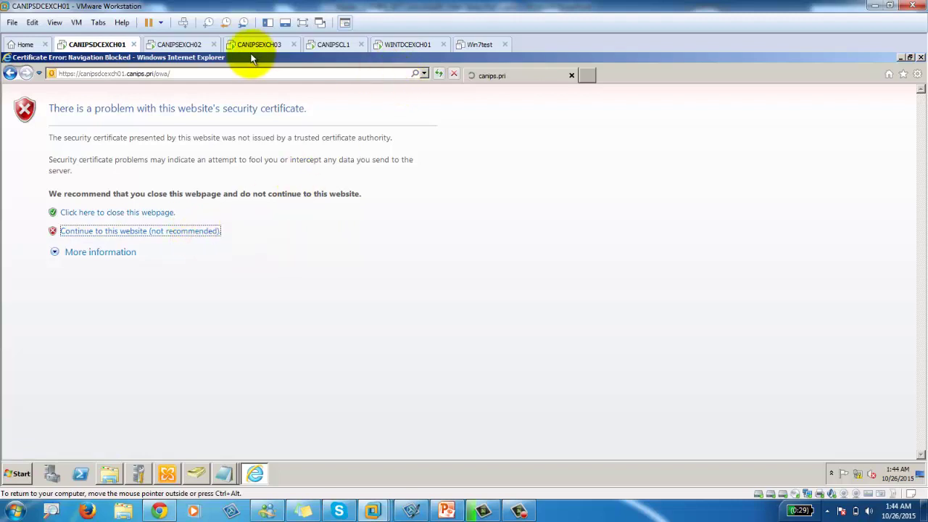
- On CANIPSCL1, close the Outlook desktop client and the old Outlook Web App window
left_click(336, 45)
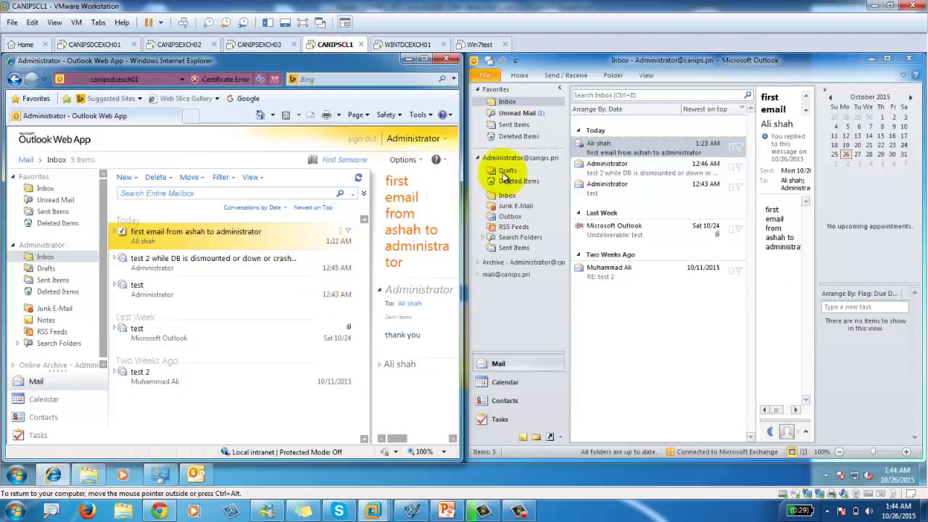
left_click(910, 58)
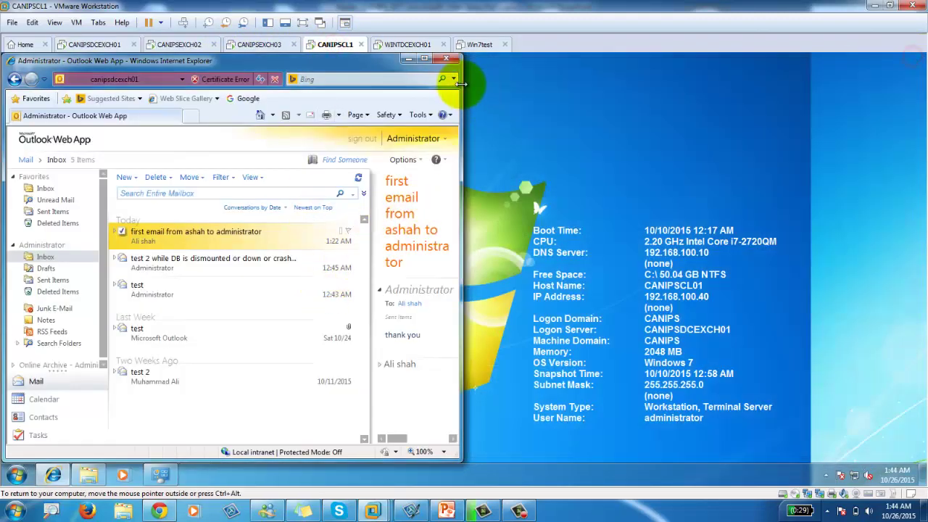
left_click(446, 58)
left_click(15, 477)
left_click(53, 475)
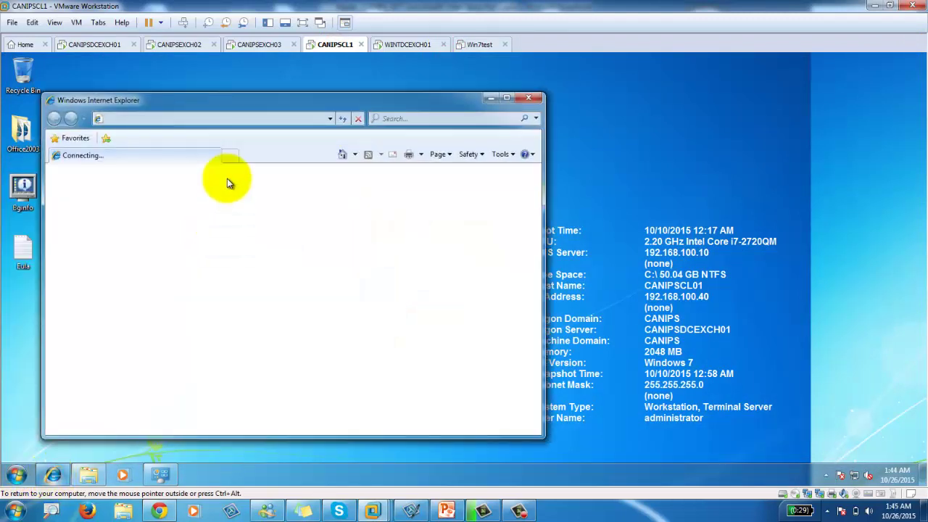
left_click(326, 119)
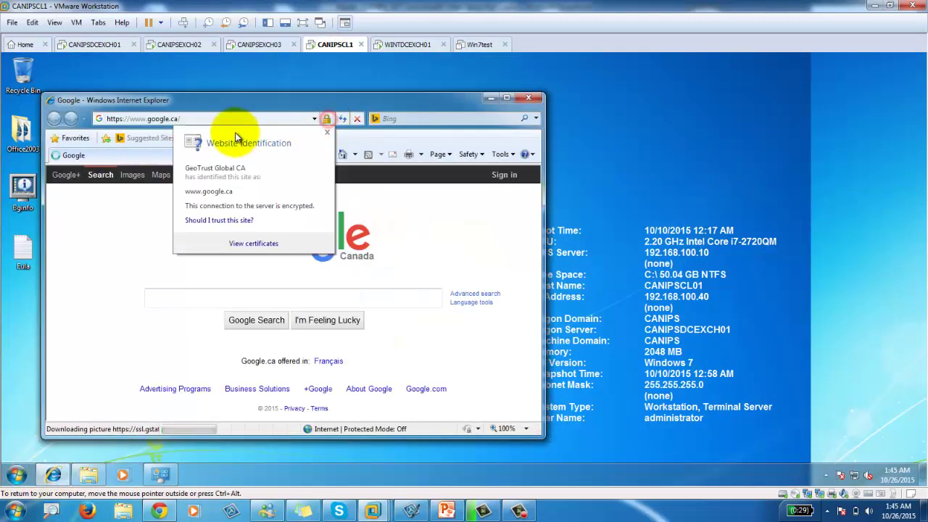
left_click(323, 119)
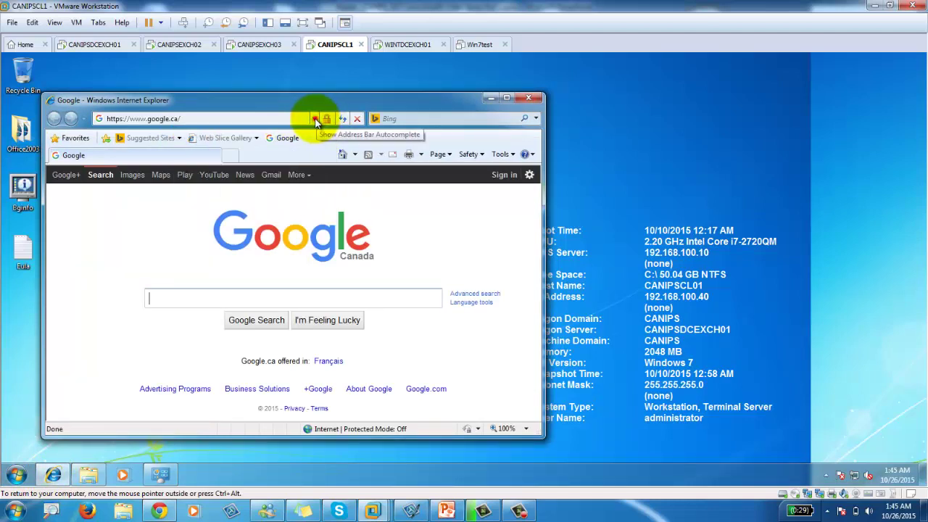
left_click(314, 119)
left_click(171, 131)
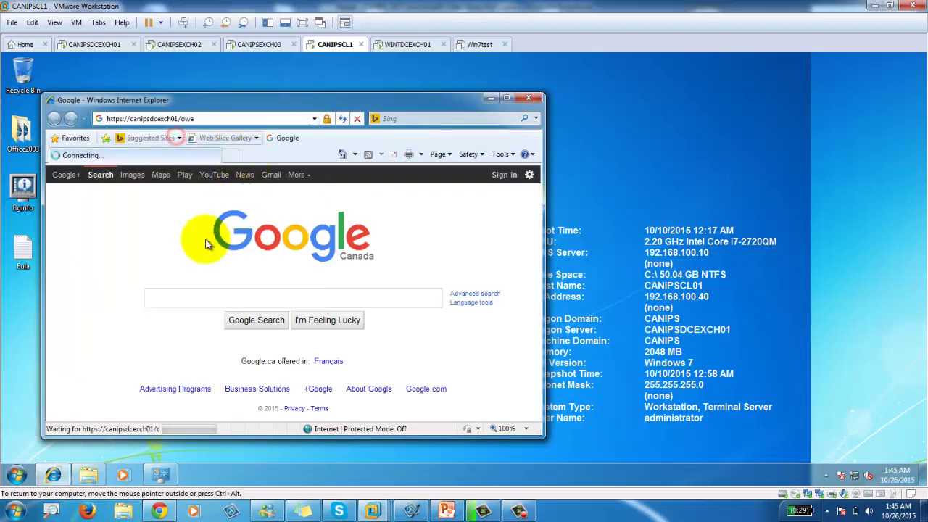
left_click(242, 312)
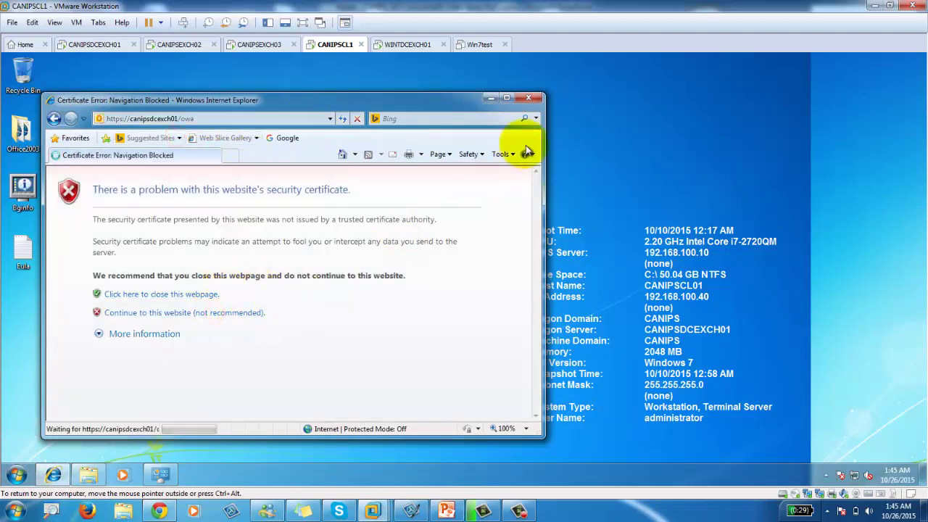
left_click(506, 97)
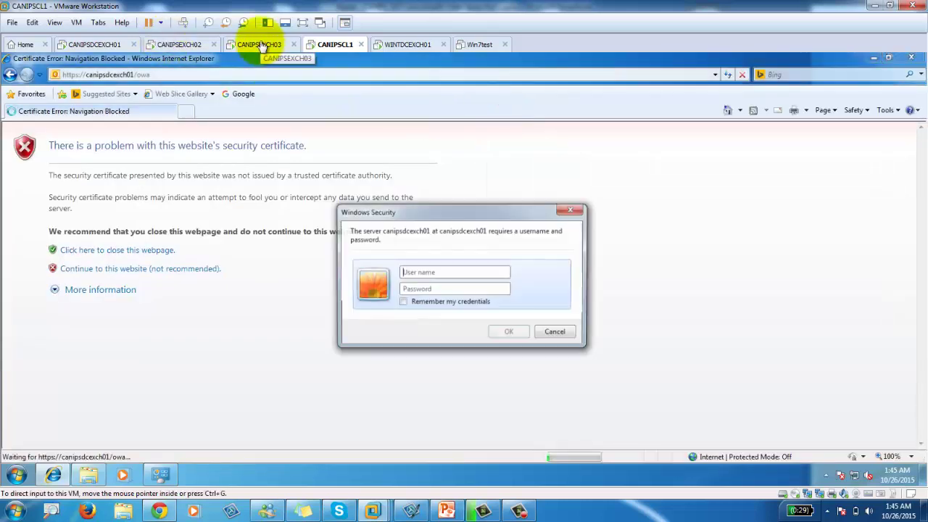
left_click(552, 331)
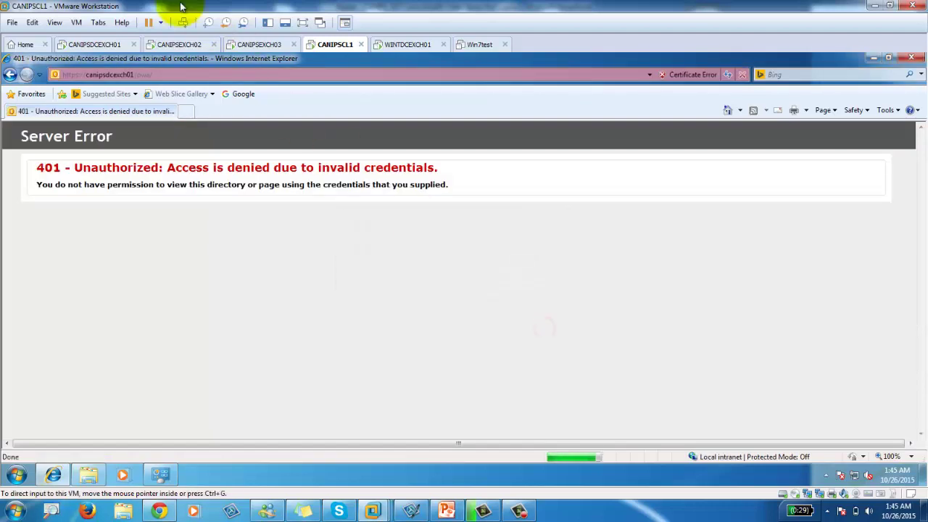
left_click(190, 45)
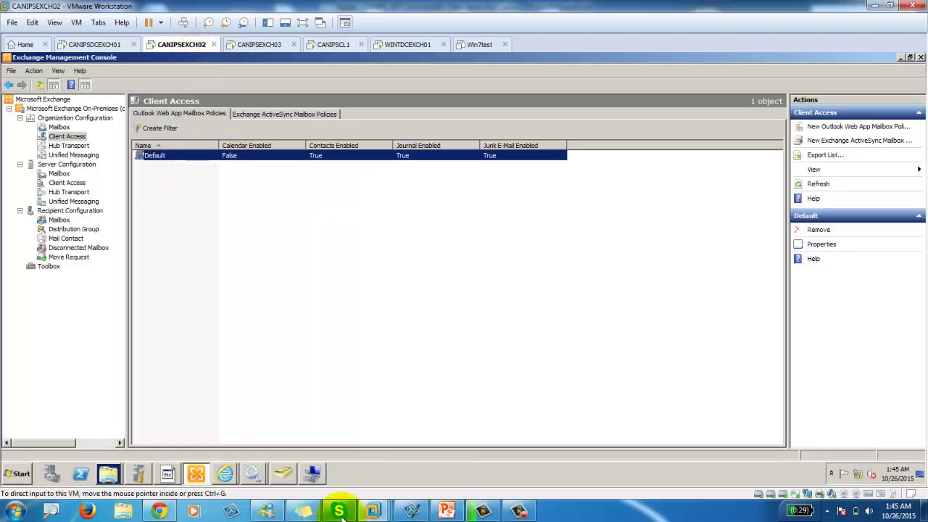
- Bring Internet Explorer forward on CANIPSEXCH02 and sign out of the Exchange Control Panel
left_click(225, 472)
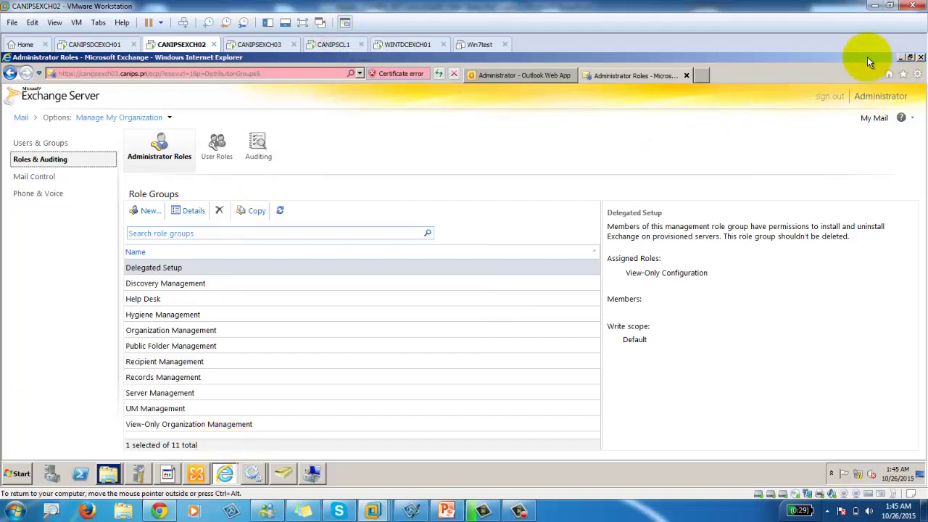
left_click(820, 101)
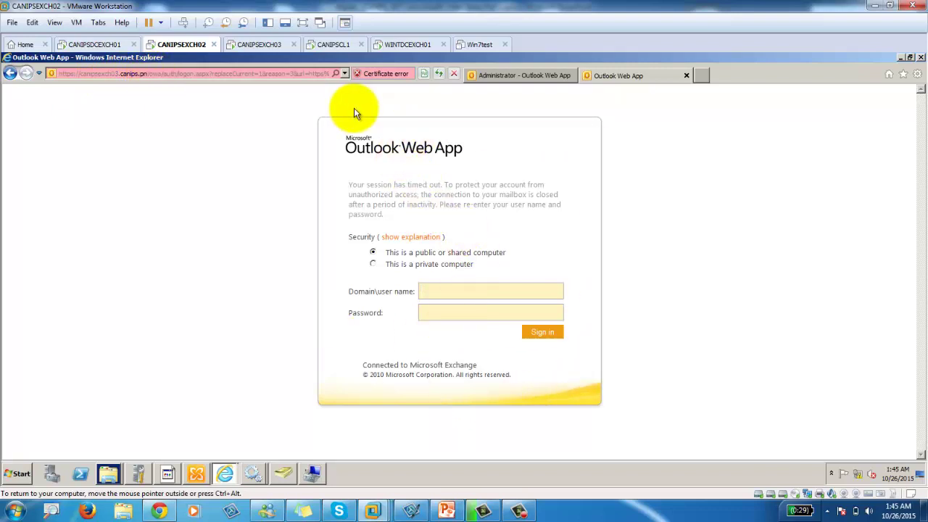
- Sign in to Outlook Web App as a private computer with the domain credentials
left_click(436, 255)
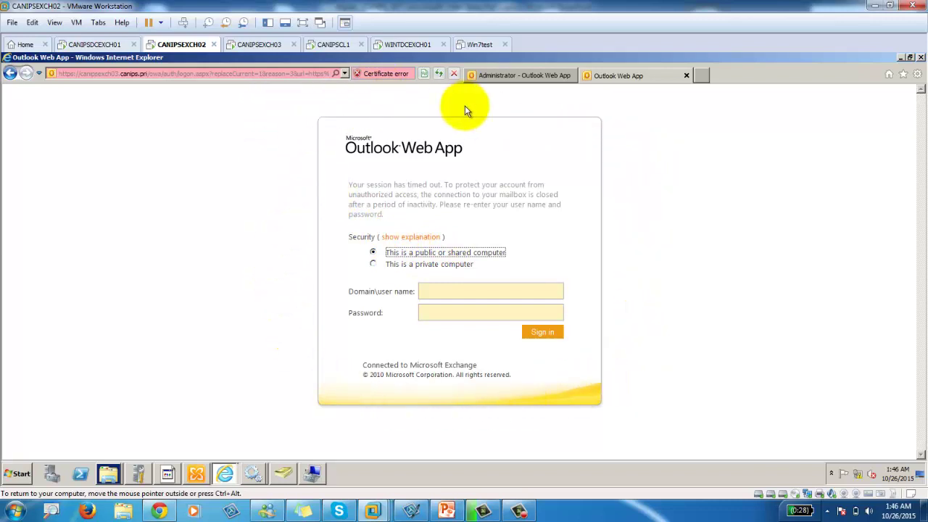
left_click(387, 264)
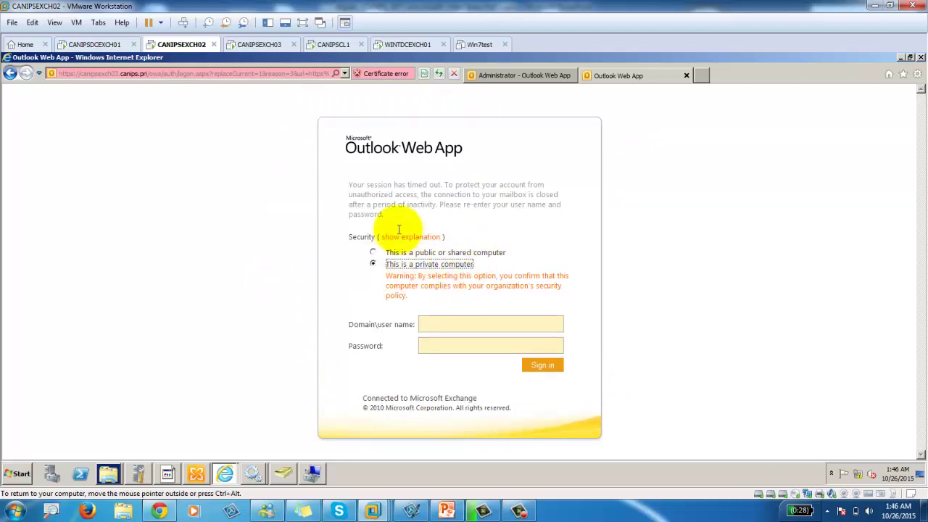
left_click(432, 325)
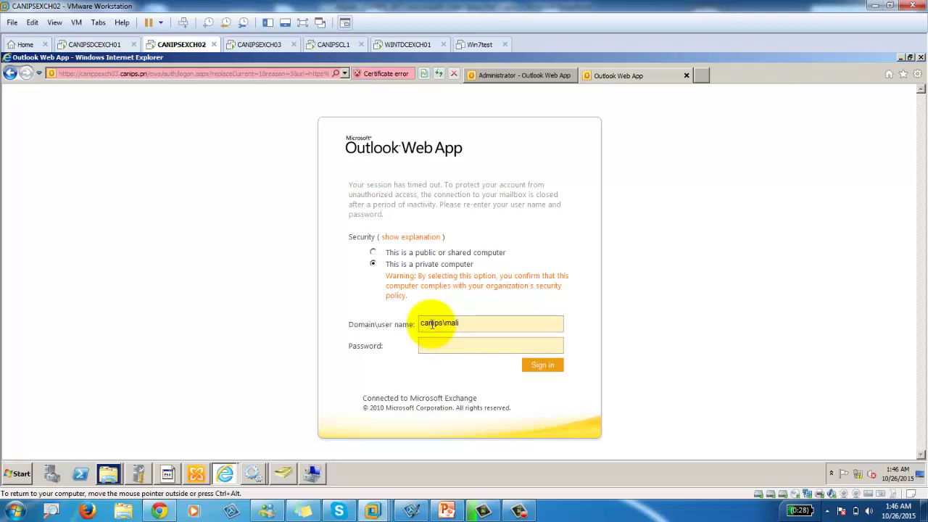
key("Return")
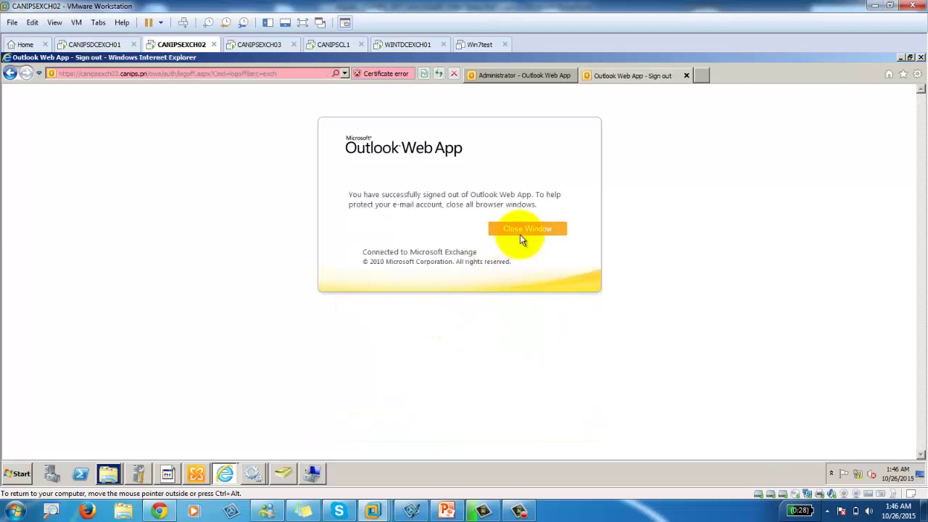
- Close the OWA tab, cancel the server login prompt, and close Internet Explorer
left_click(525, 229)
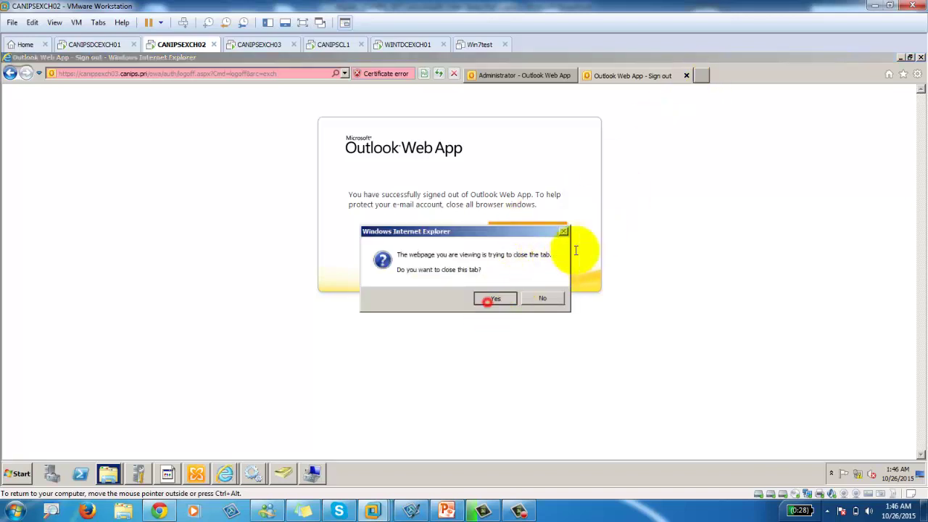
left_click(488, 300)
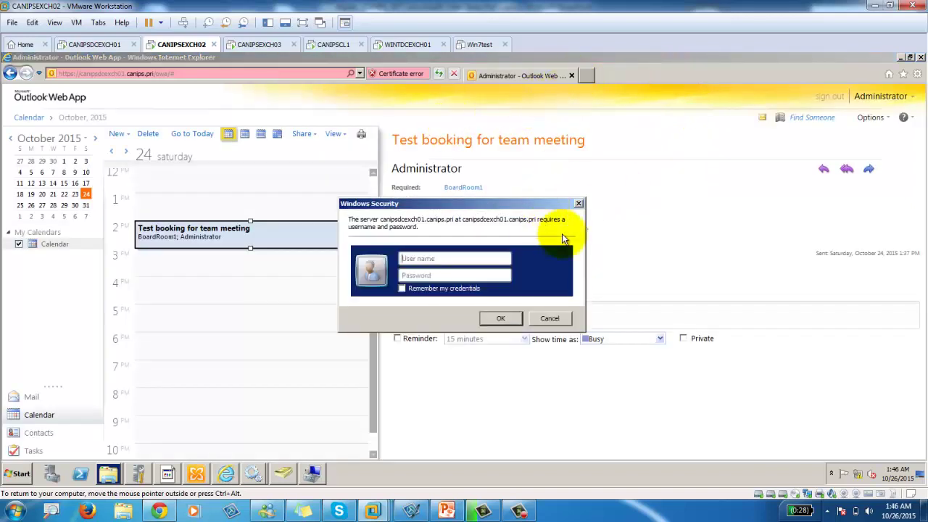
left_click(579, 204)
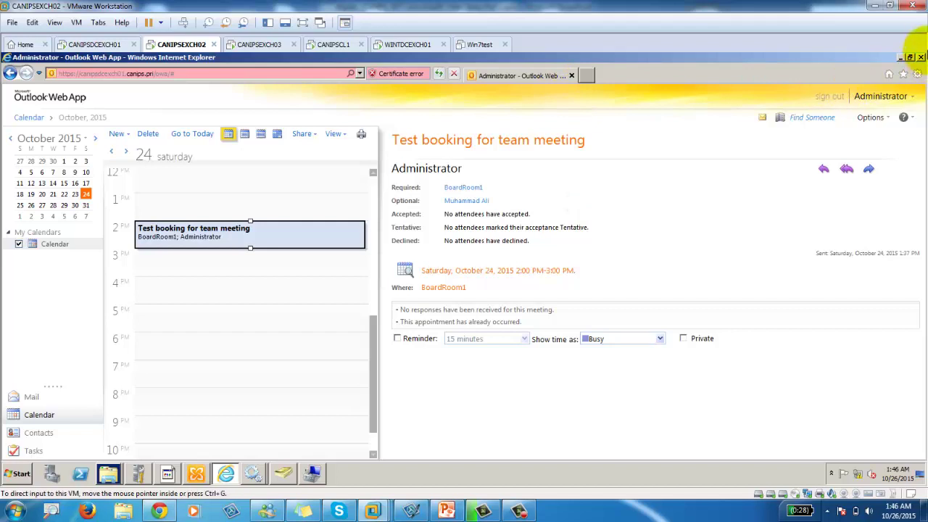
left_click(921, 58)
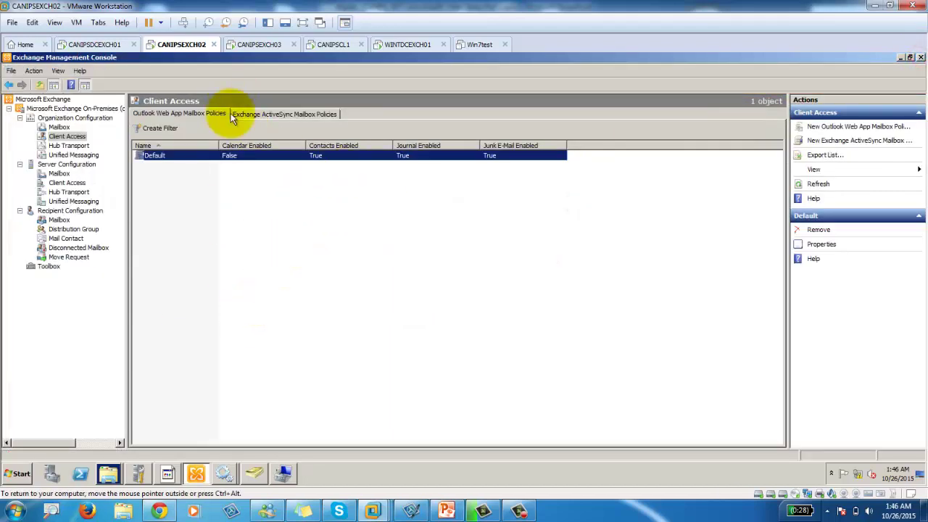
- On CANIPSDCEXCH01, answer the Windows Security prompt with the domain user name and password
left_click(88, 44)
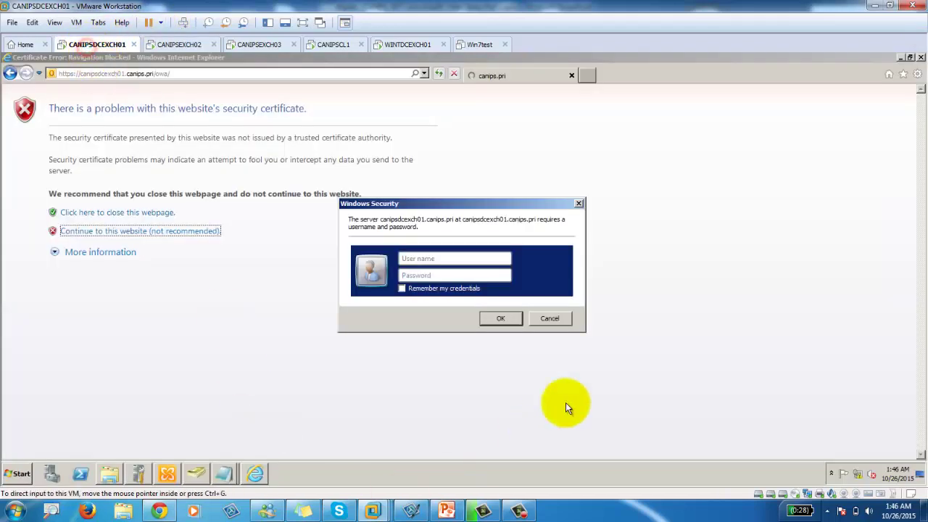
left_click(425, 260)
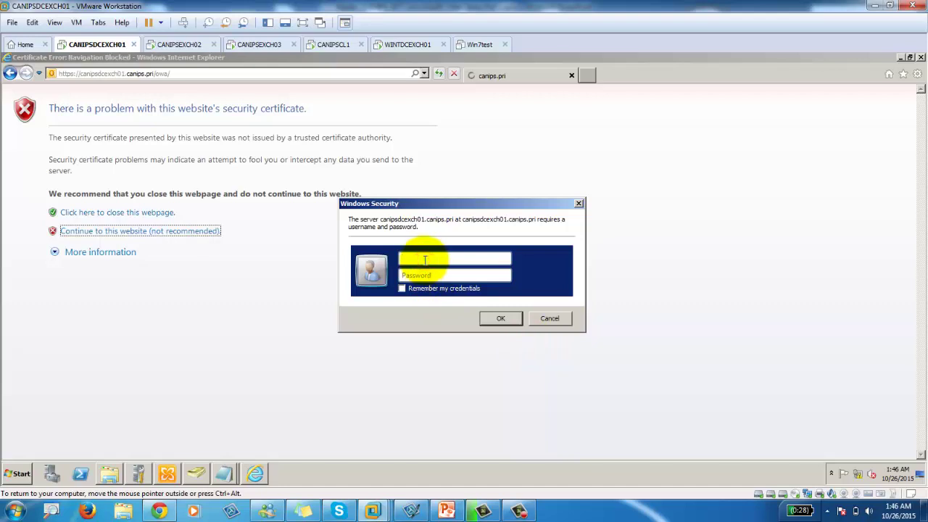
type("canips\\mali")
key("Tab")
type("******")
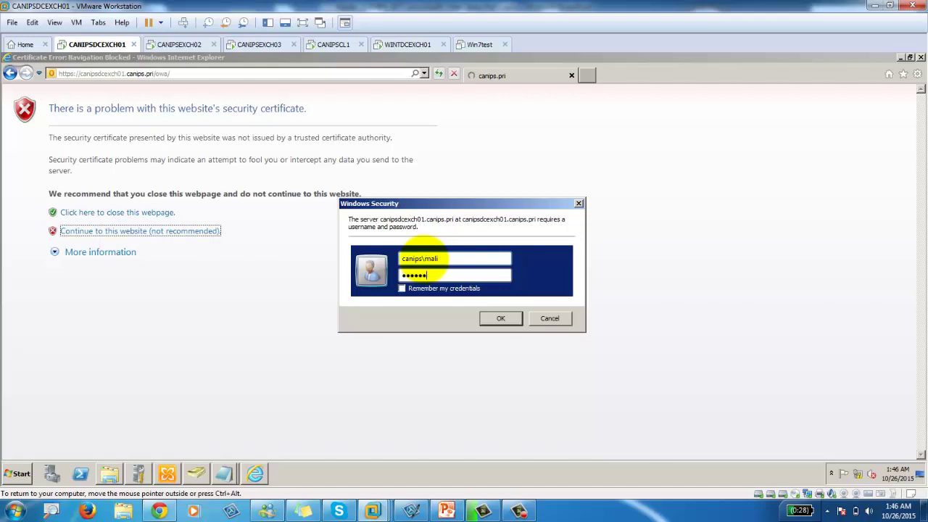
type("*")
key("Return")
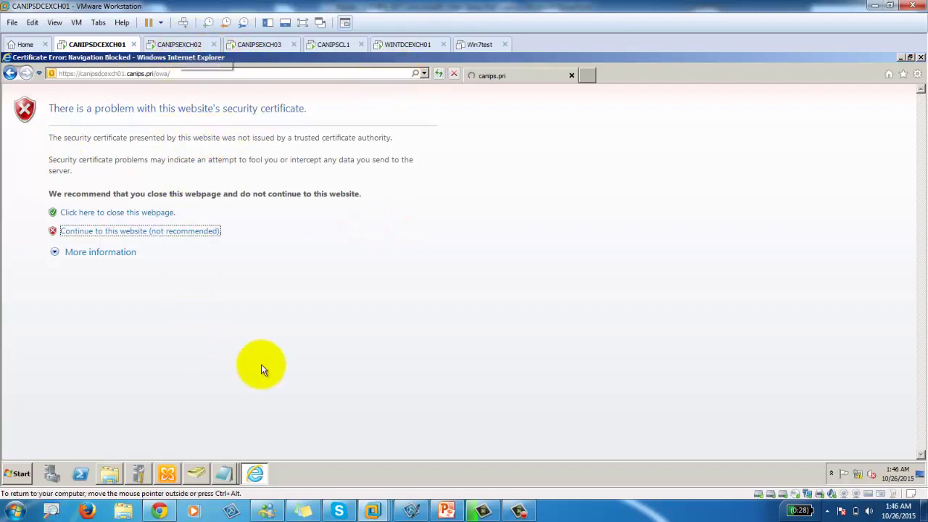
left_click(165, 474)
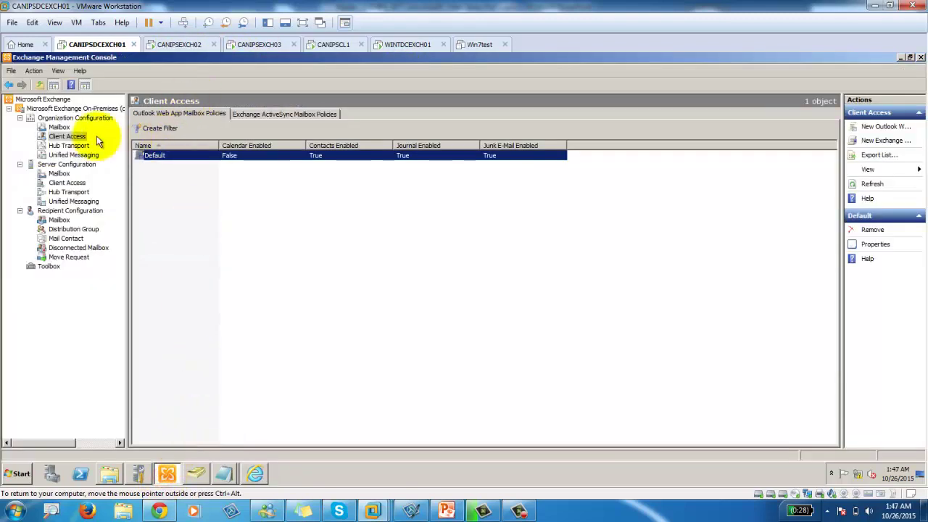
- Open the Default OWA policy and review public-computer direct file access allow and block lists
left_click(65, 136)
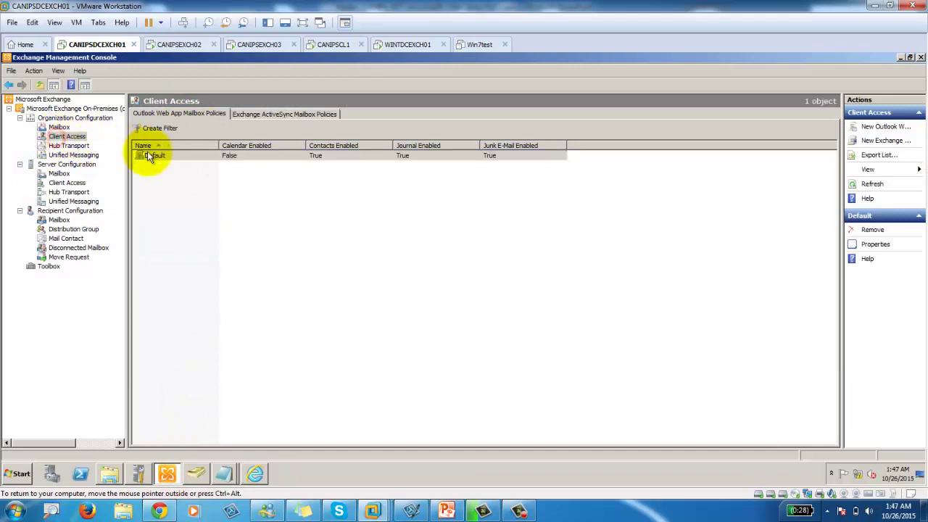
double_click(187, 155)
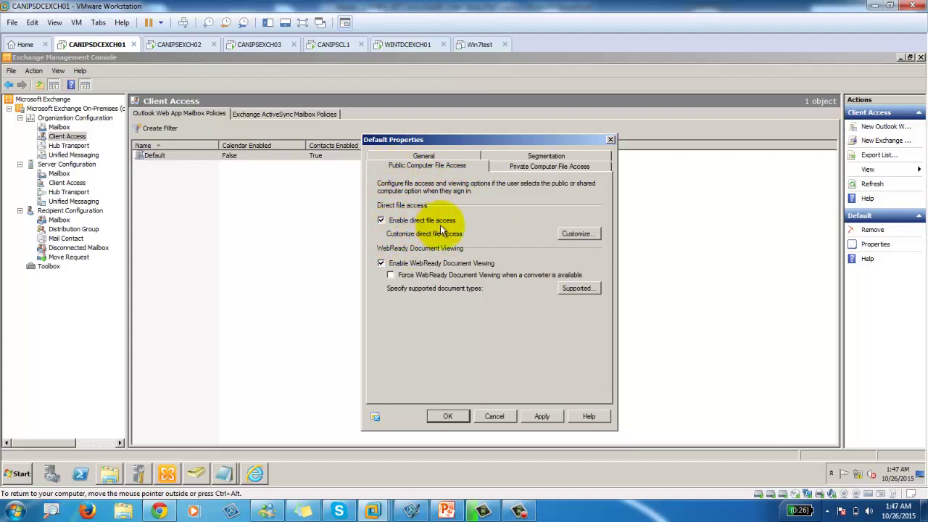
left_click(582, 236)
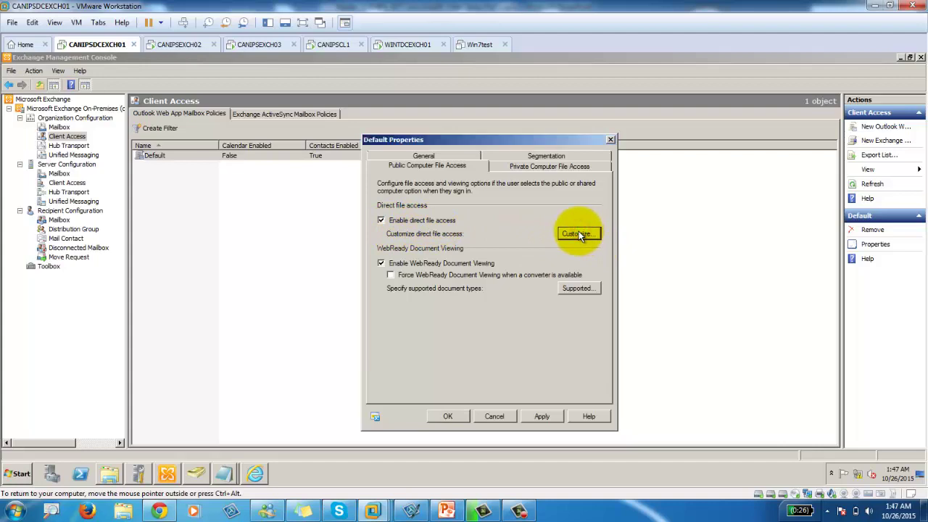
left_click(576, 231)
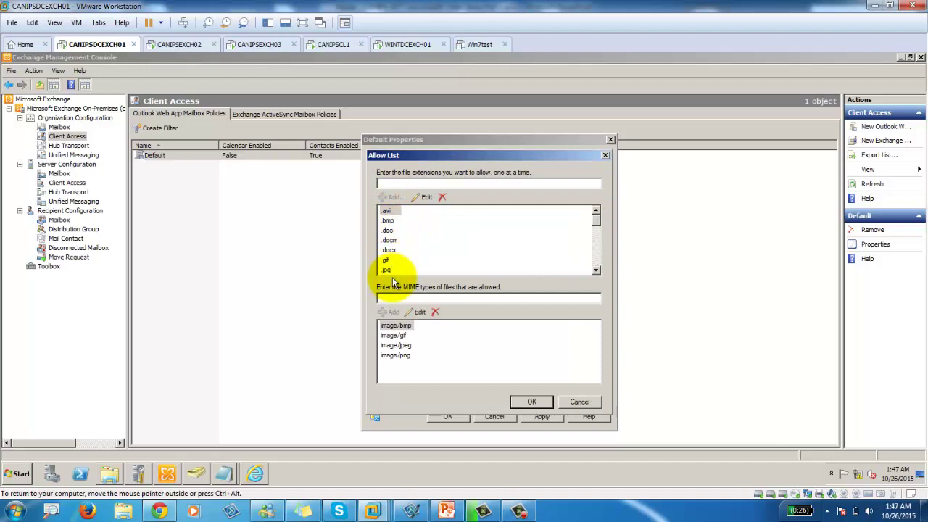
left_click(580, 403)
left_click(575, 267)
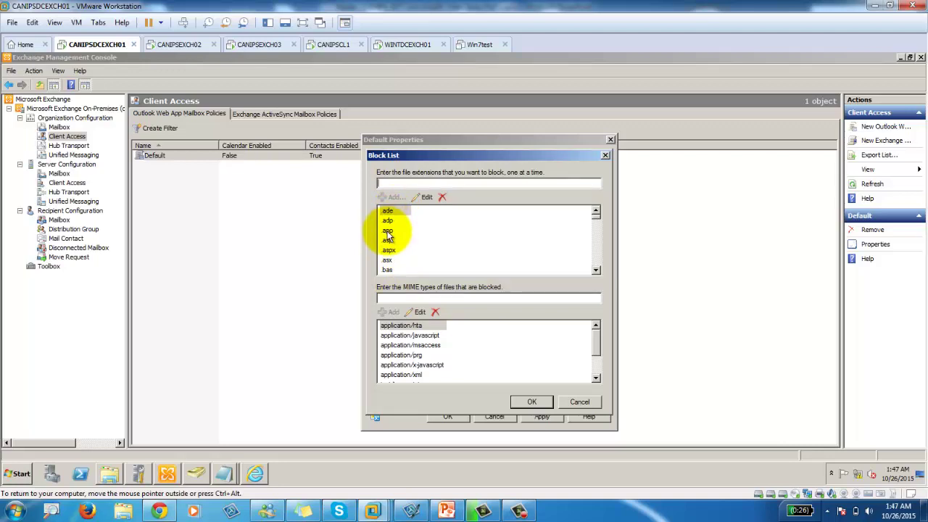
left_click(578, 404)
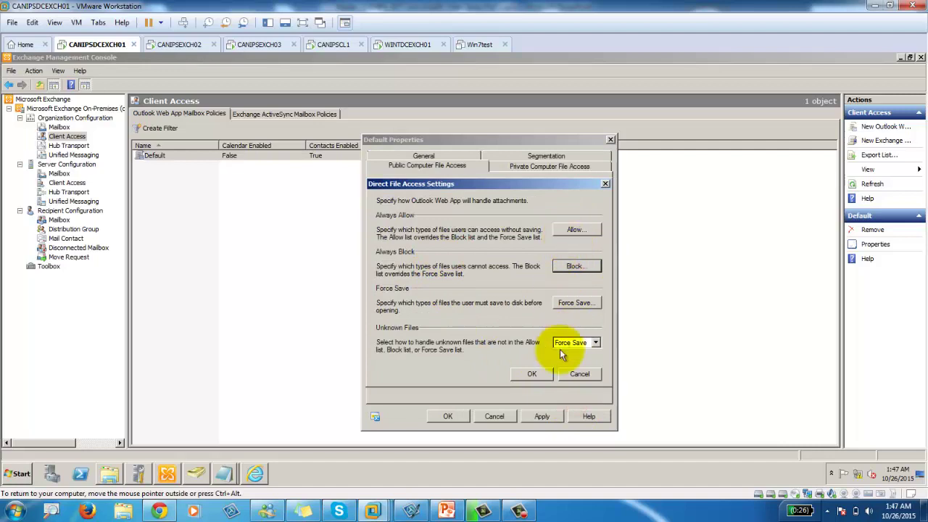
left_click(579, 377)
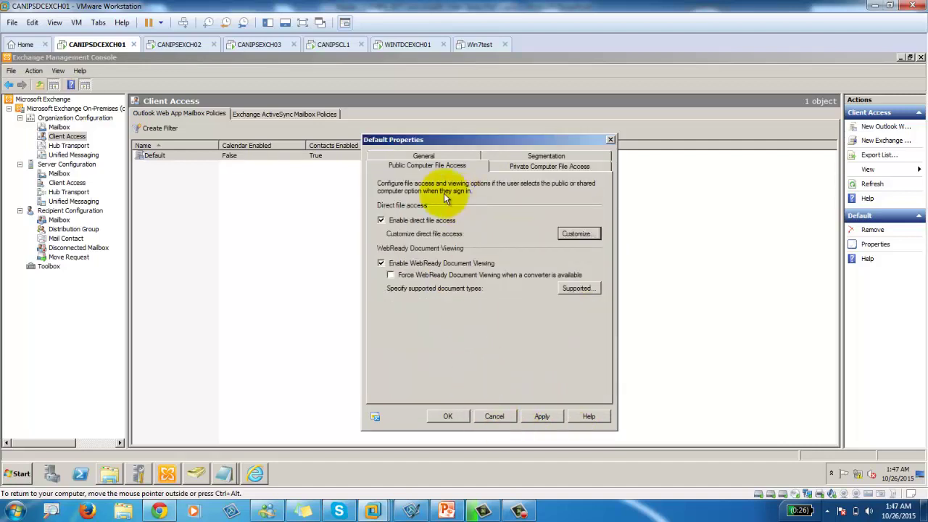
- Review the private-computer direct file access settings, then cancel the Default policy properties
left_click(522, 168)
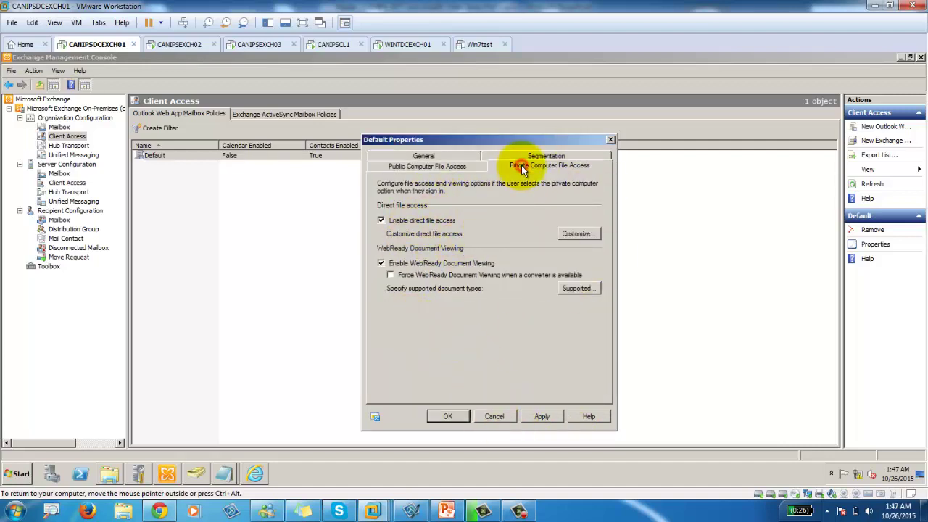
left_click(577, 235)
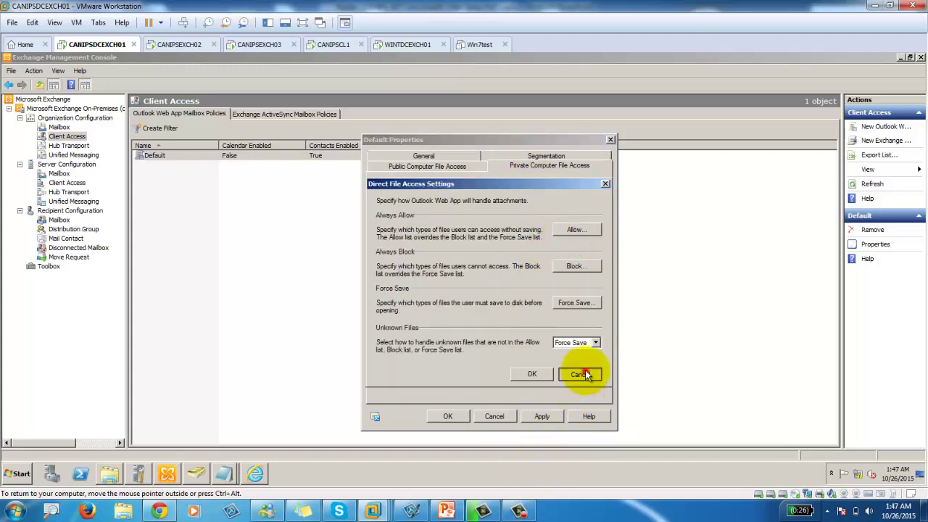
left_click(581, 374)
left_click(497, 417)
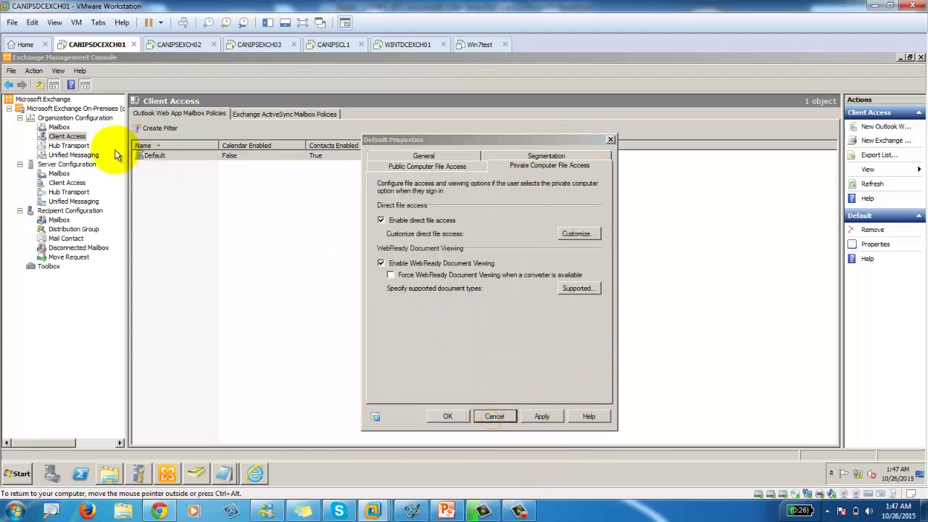
left_click(118, 150)
left_click(495, 416)
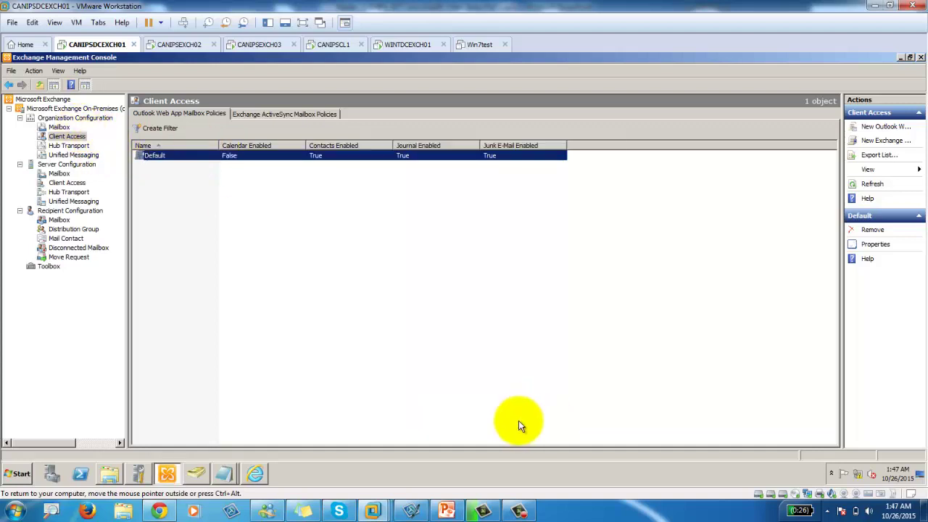
- In the Default ActiveSync policy, uncheck Allow camera, Wi-Fi and remote desktop on Device
left_click(298, 113)
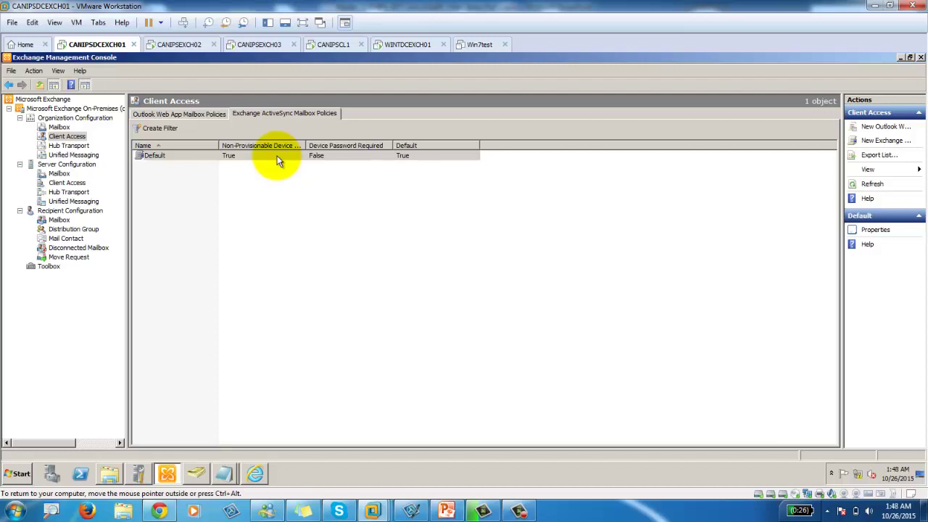
double_click(277, 156)
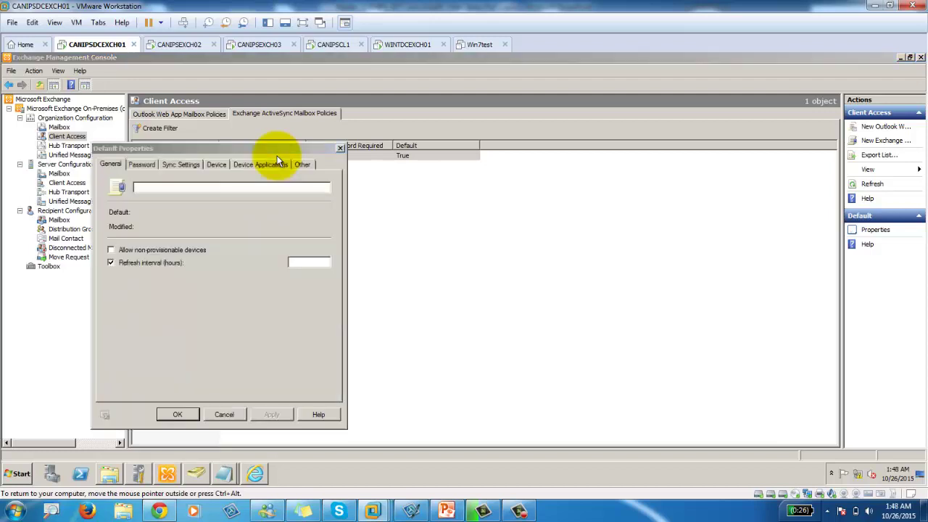
left_click(138, 166)
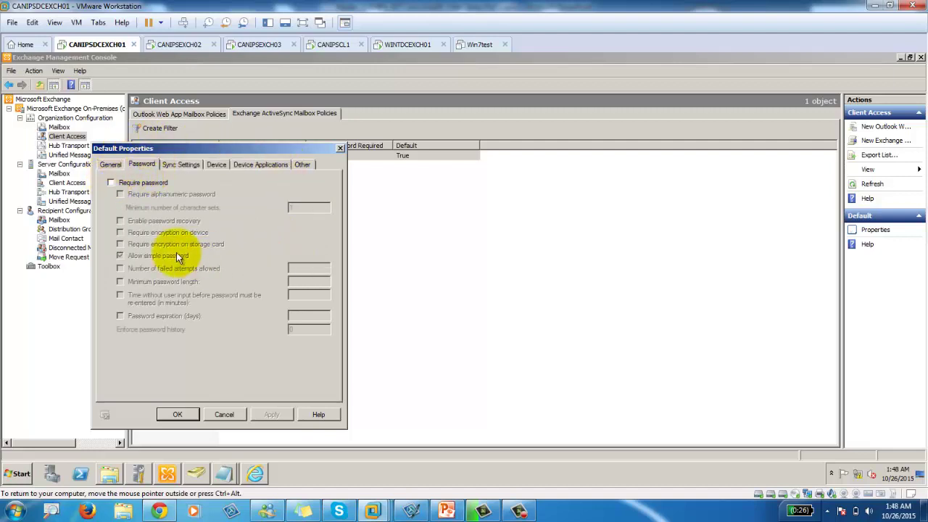
left_click(176, 165)
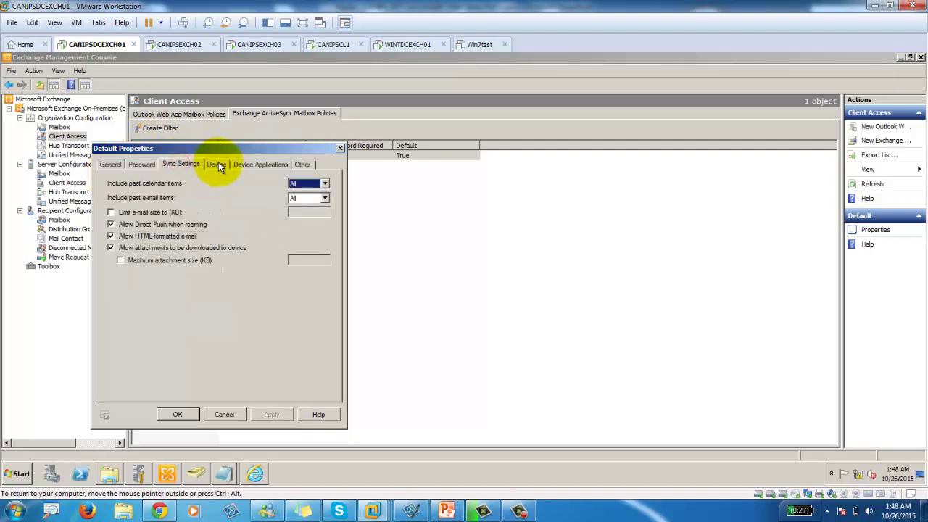
left_click(219, 163)
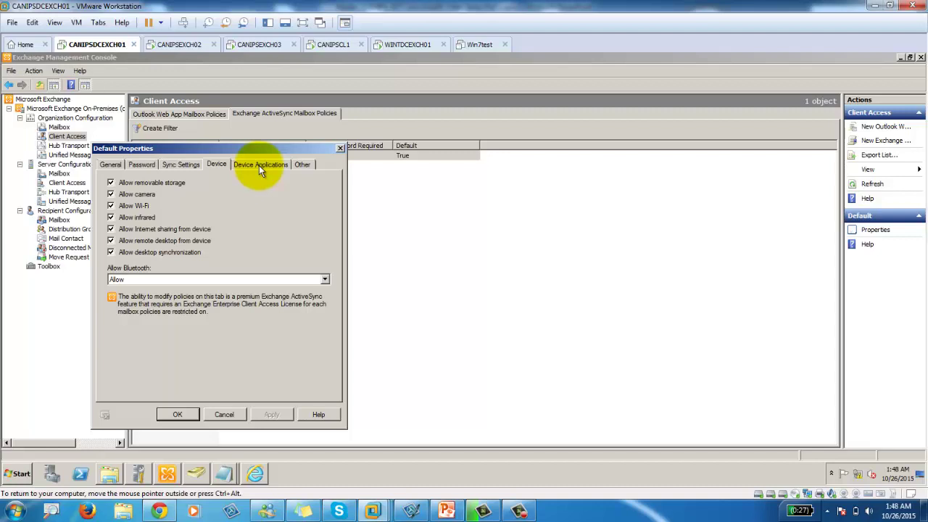
left_click(112, 206)
left_click(111, 195)
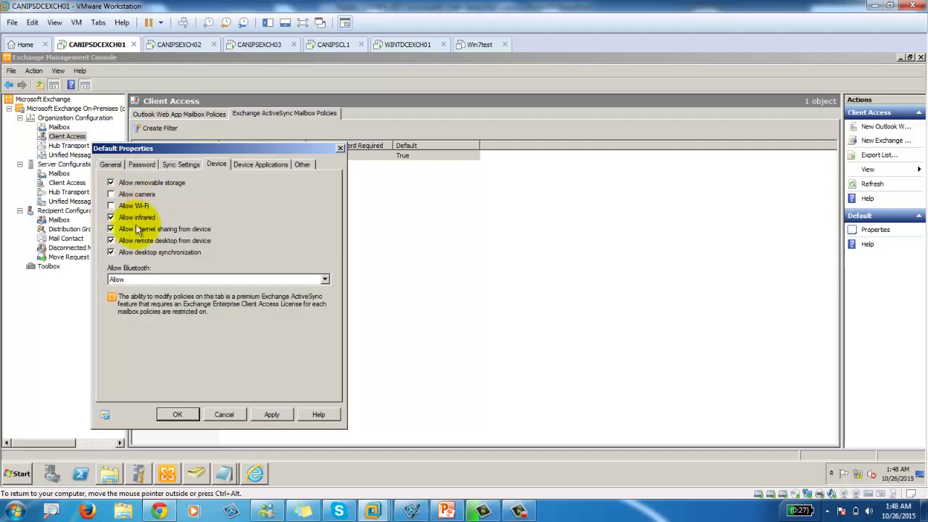
left_click(109, 249)
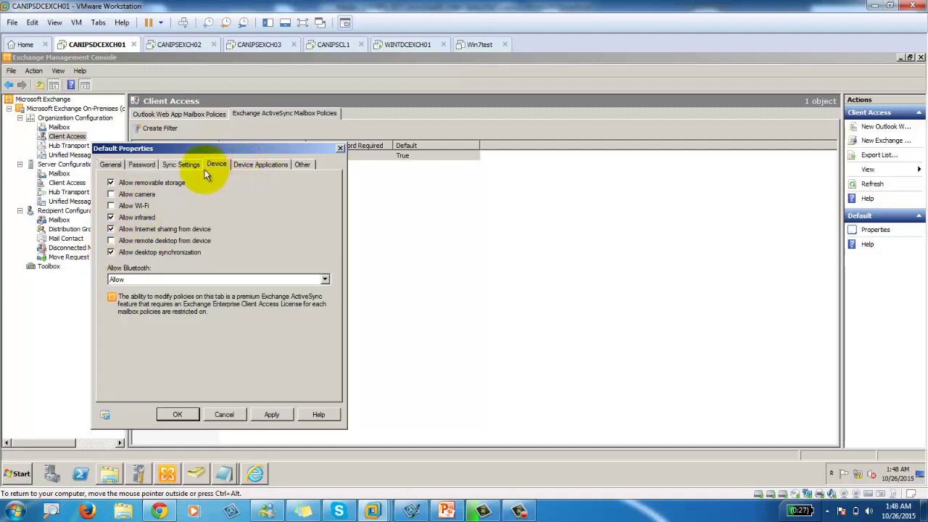
- Leave Require password off and save the Default ActiveSync policy with OK
left_click(179, 166)
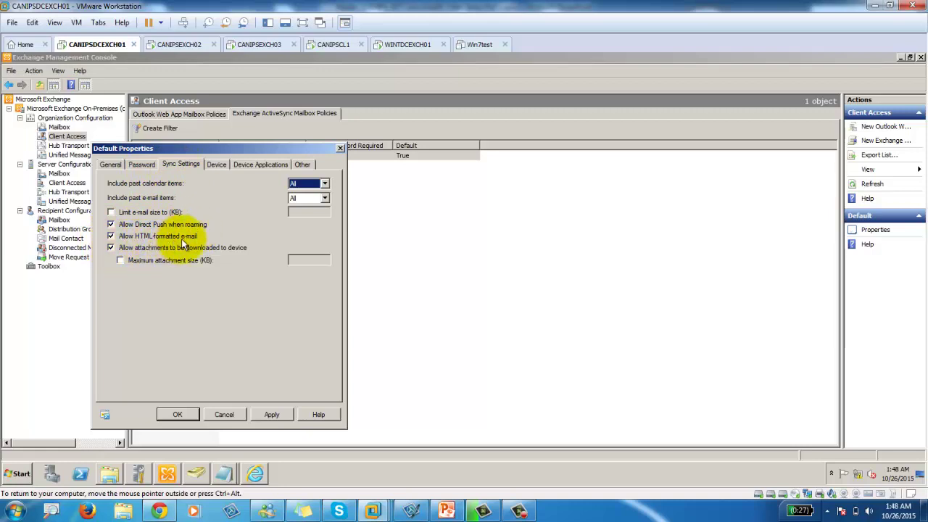
left_click(142, 165)
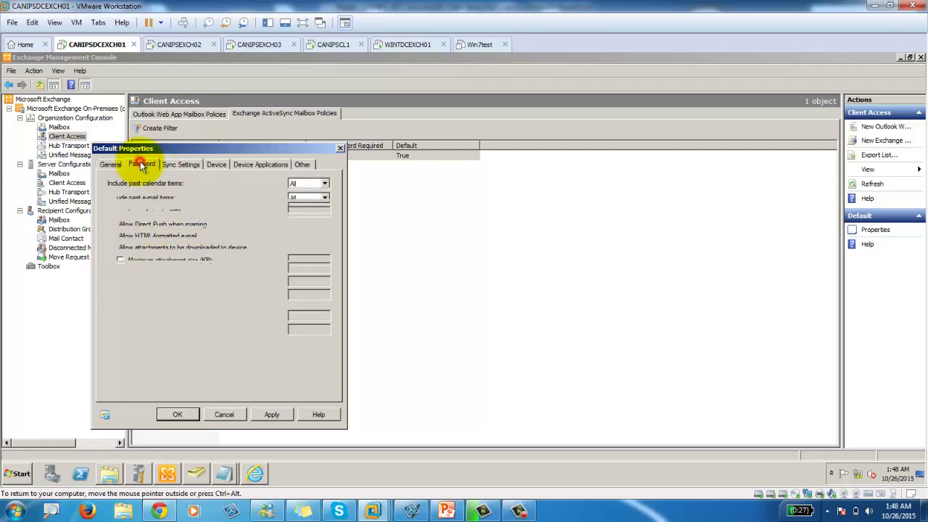
left_click(132, 187)
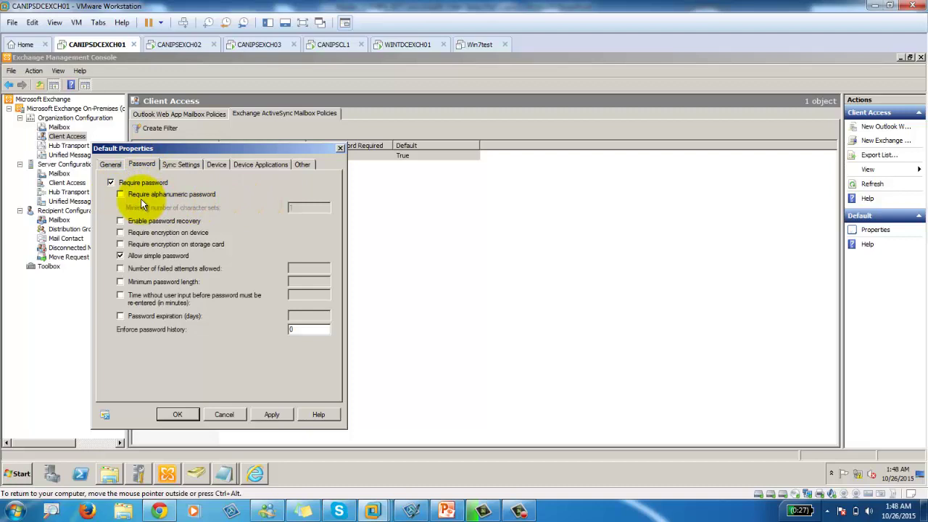
left_click(146, 184)
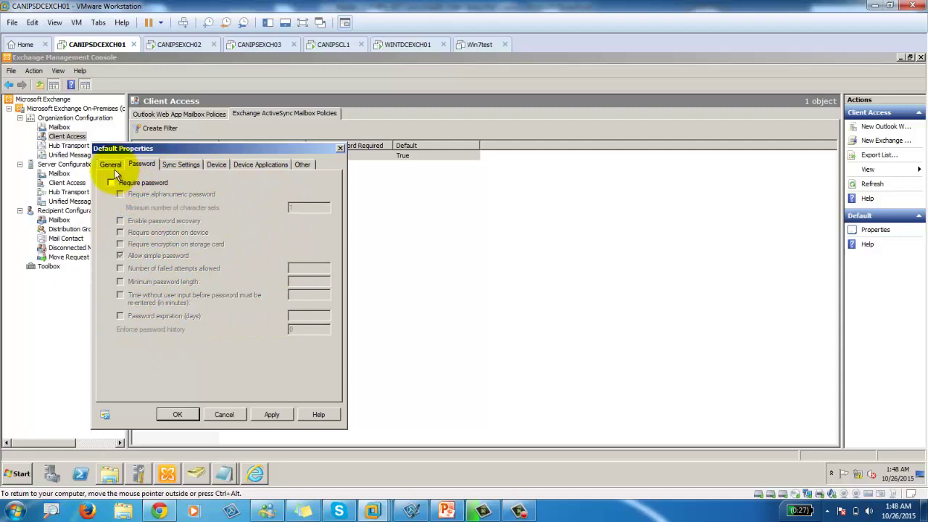
left_click(180, 414)
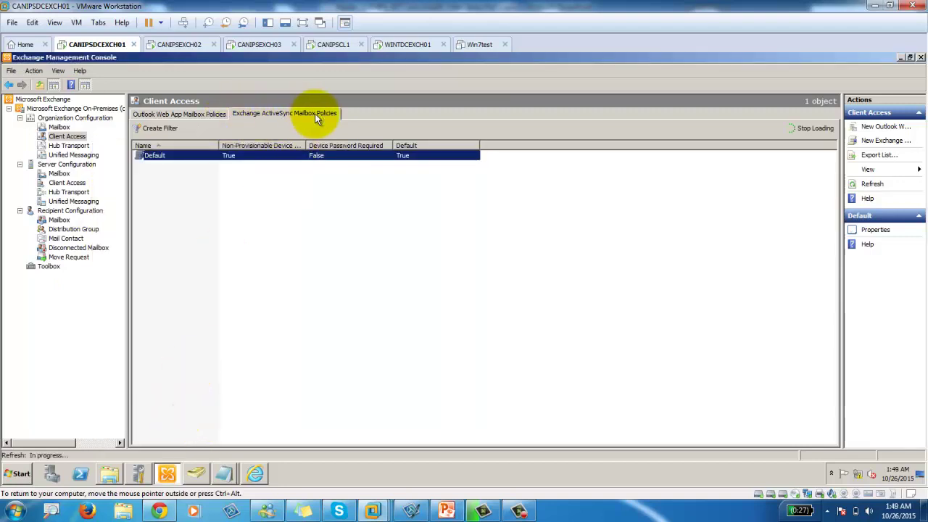
- List the server-level Client Access servers and widen the Role column to read full roles
left_click(199, 114)
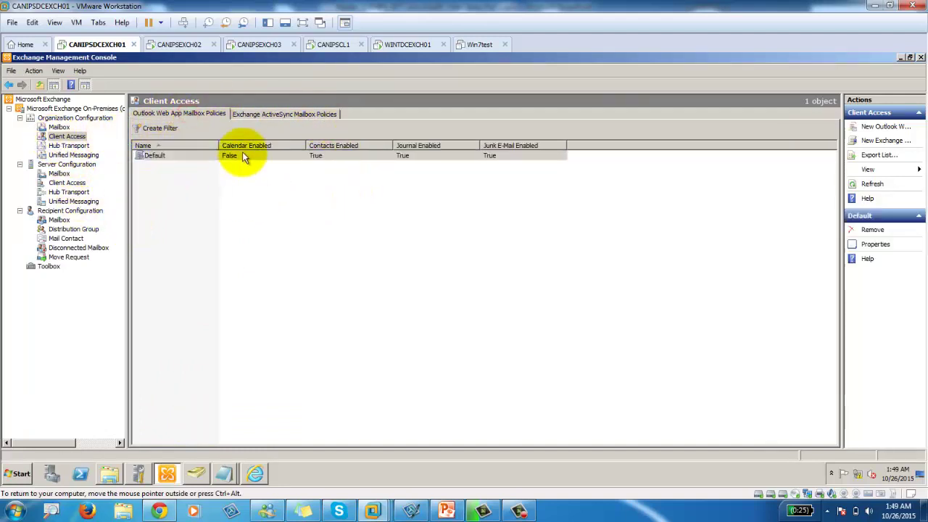
left_click(65, 184)
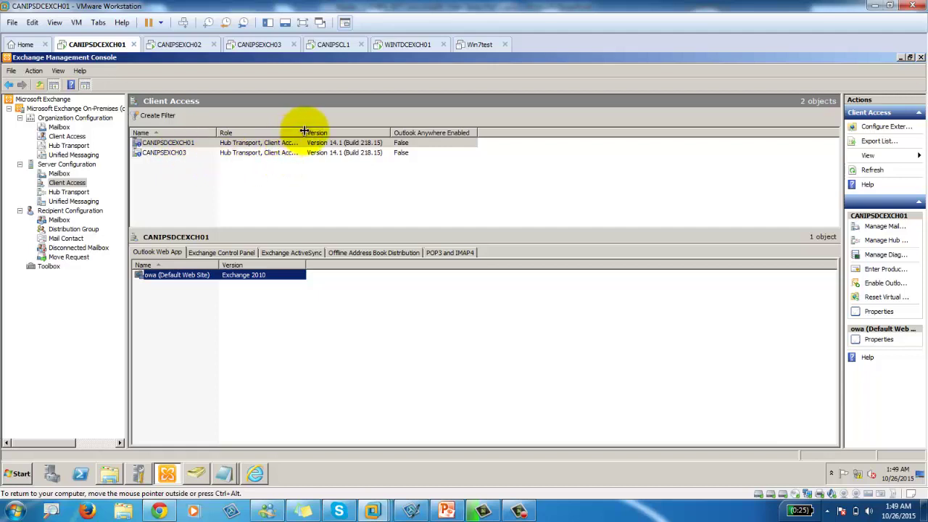
left_click_drag(303, 132, 455, 132)
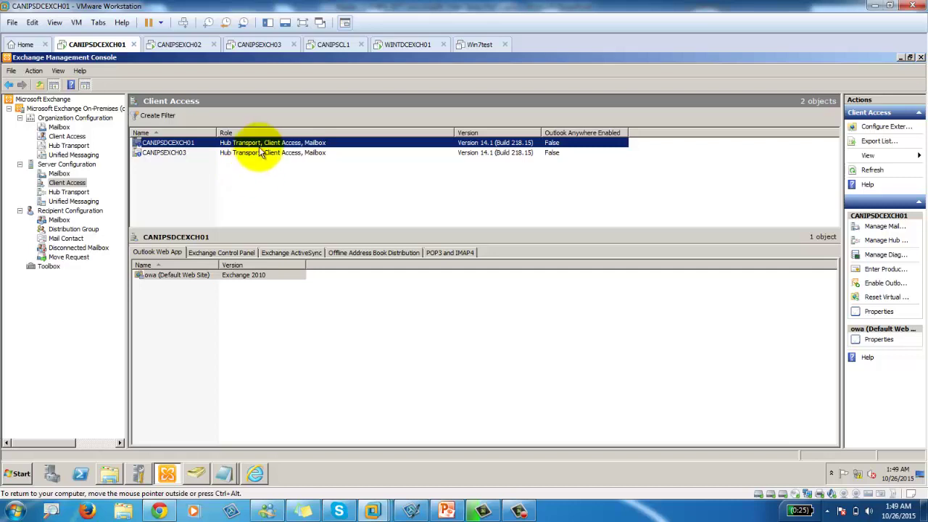
left_click(59, 174)
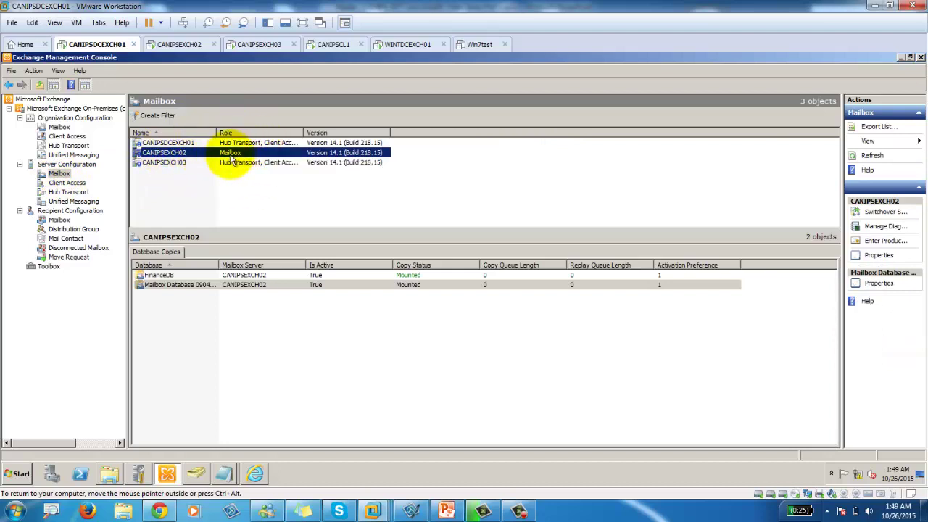
left_click(67, 182)
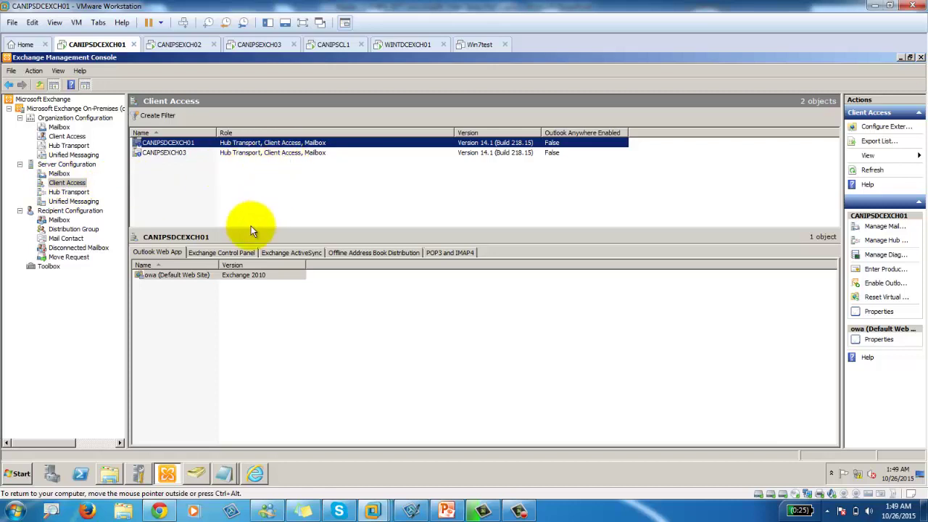
- Select CANIPSDCEXCH01 and its owa (Default Web Site) directory on the Outlook Web App tab
left_click(178, 153)
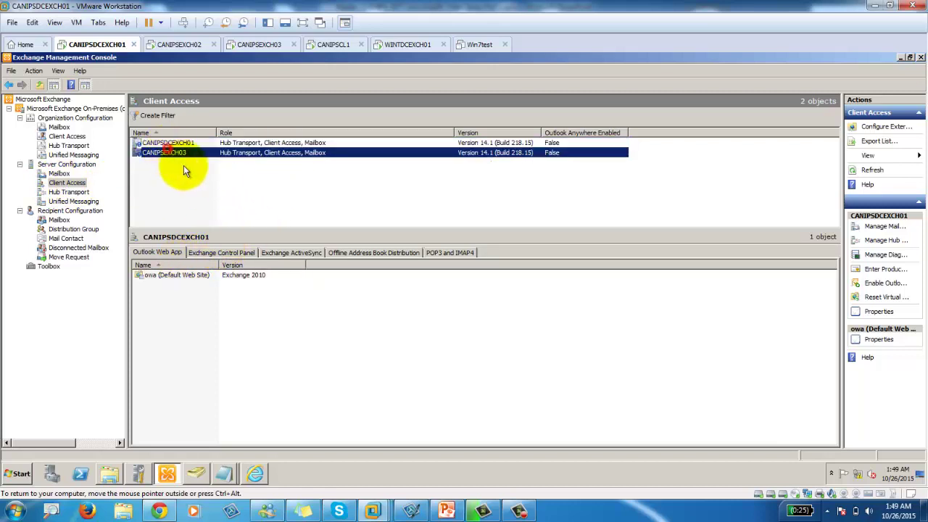
left_click(164, 143)
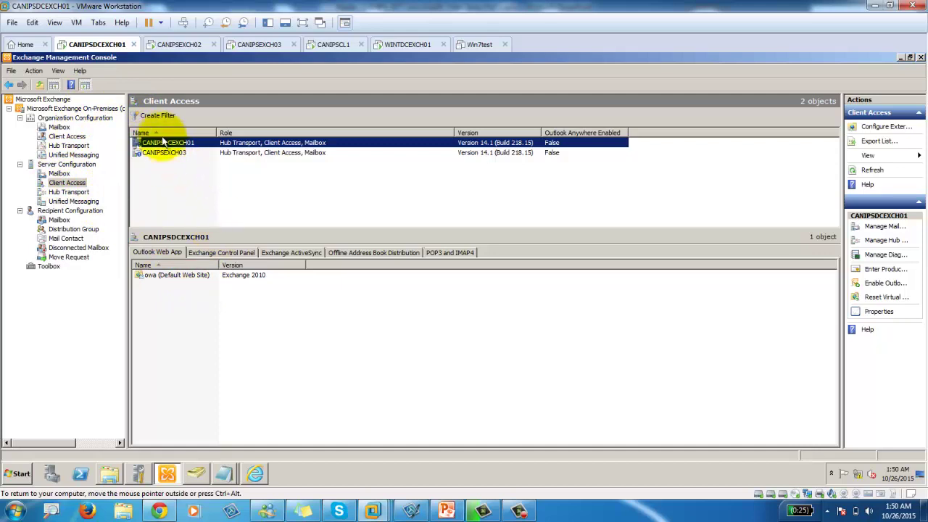
left_click(172, 278)
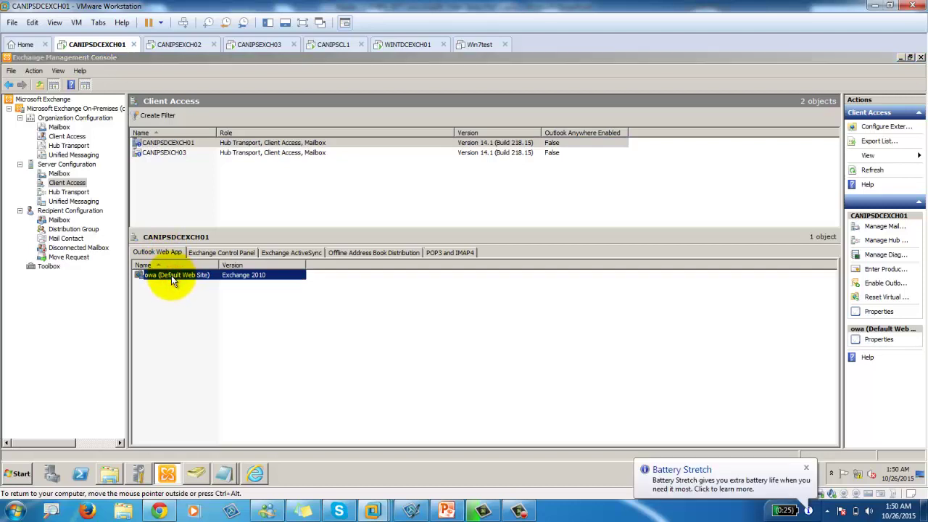
double_click(171, 276)
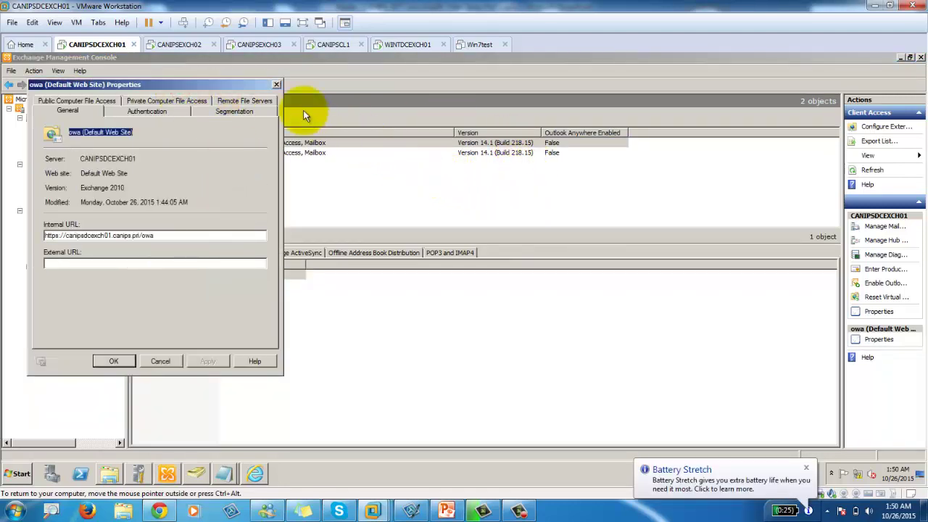
mouse_move(182, 85)
left_mouse_down()
mouse_move(337, 100)
mouse_move(407, 118)
mouse_move(411, 138)
left_mouse_up()
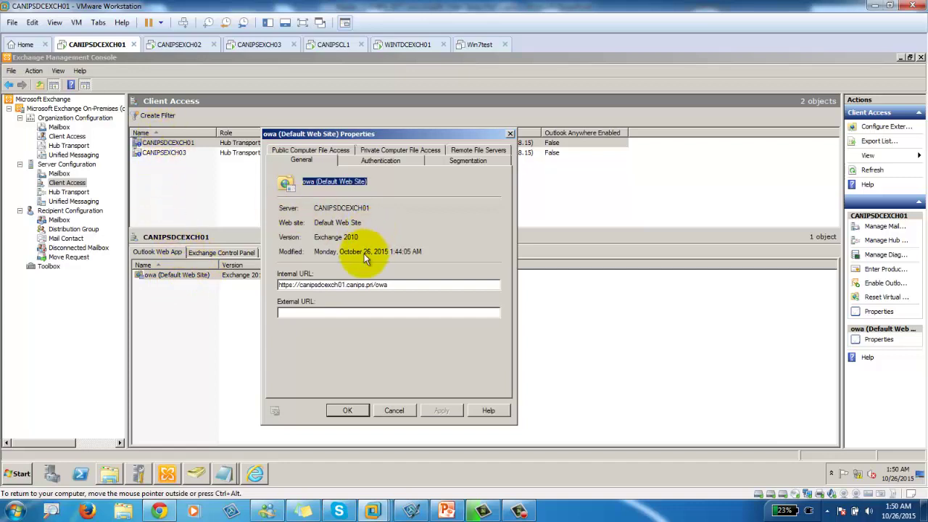
left_click_drag(410, 284, 263, 284)
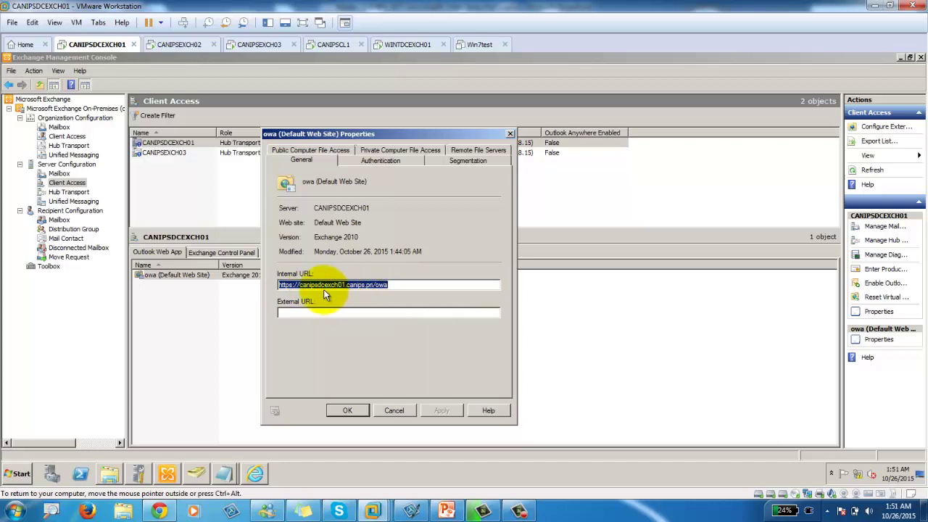
left_click_drag(298, 285, 349, 282)
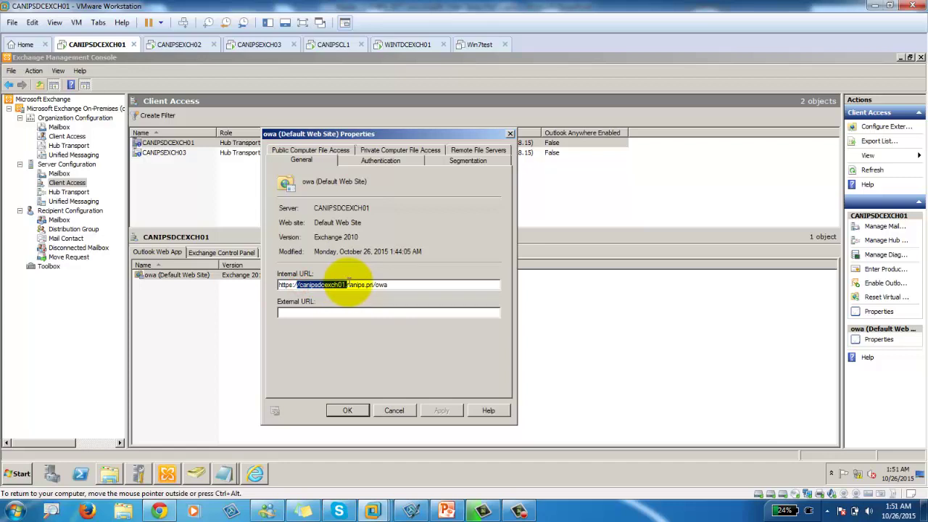
left_click(383, 161)
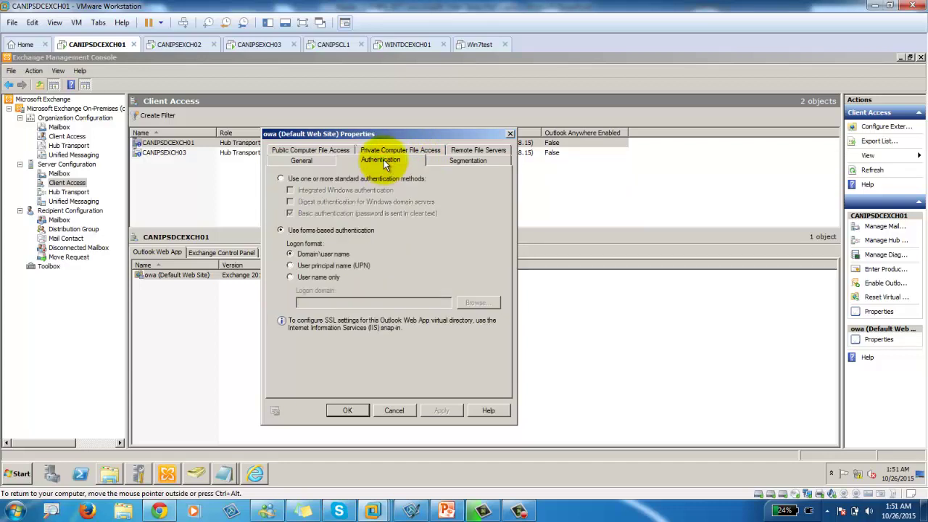
- Review the owa Segmentation, public and private file access, and remote file server settings
left_click(470, 159)
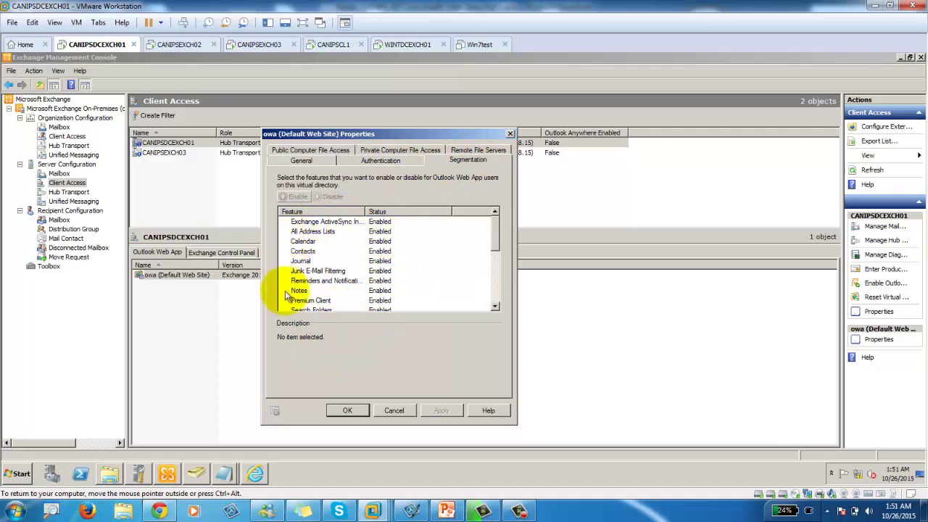
left_click(301, 261)
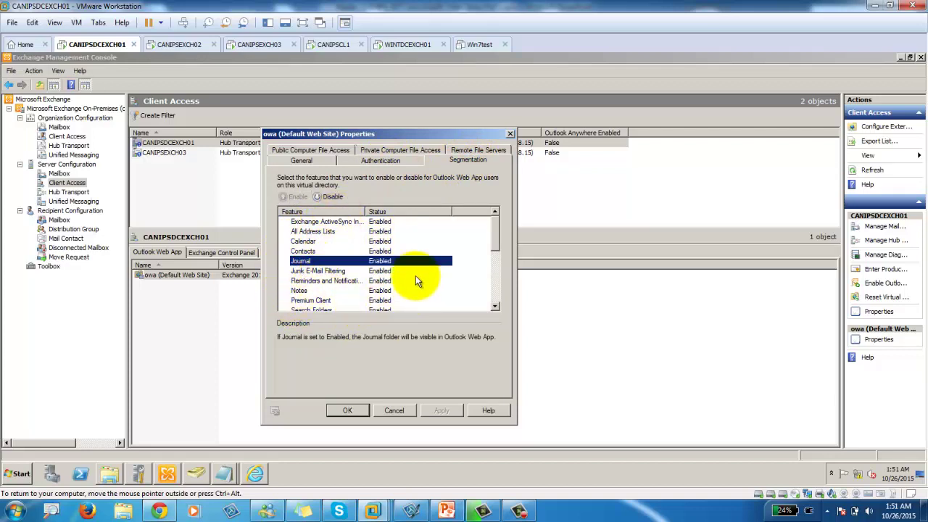
left_click(310, 150)
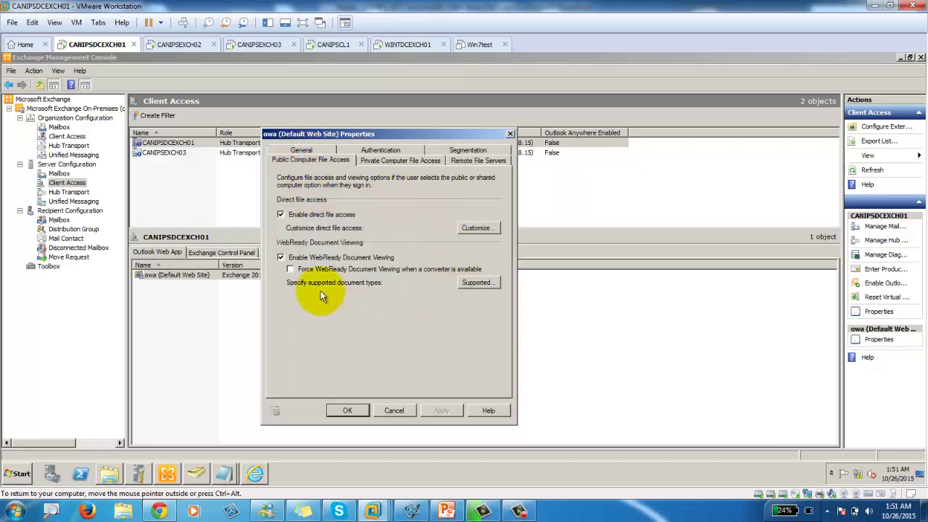
left_click(400, 162)
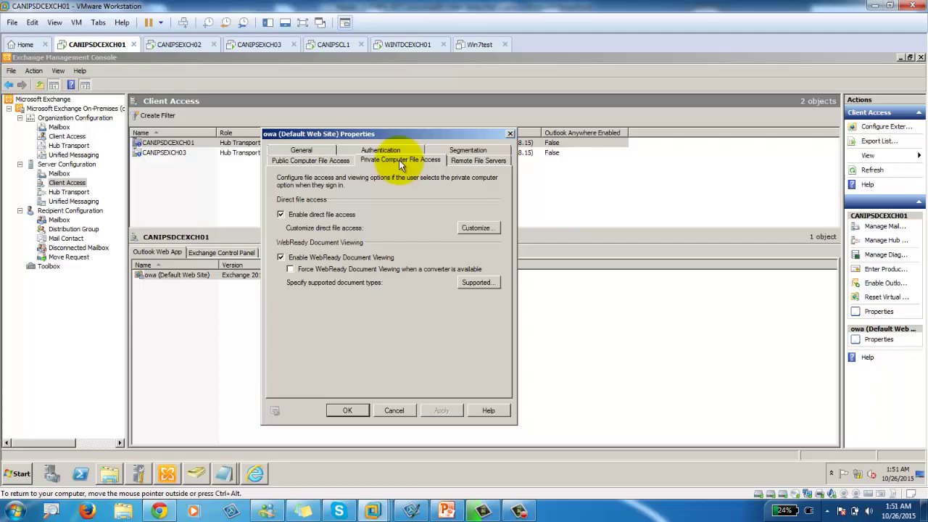
left_click(475, 161)
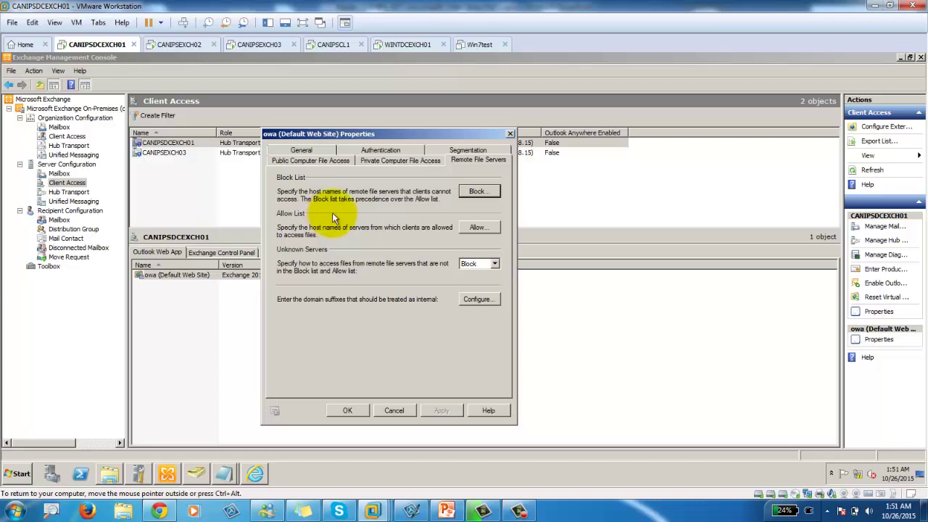
- Return to General and select the internal URL for copying
left_click(316, 152)
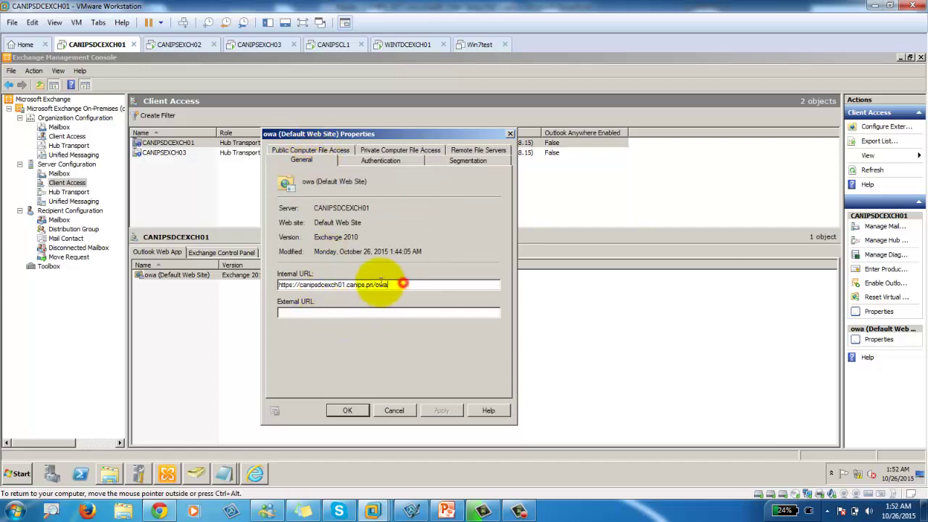
left_click_drag(396, 285, 243, 284)
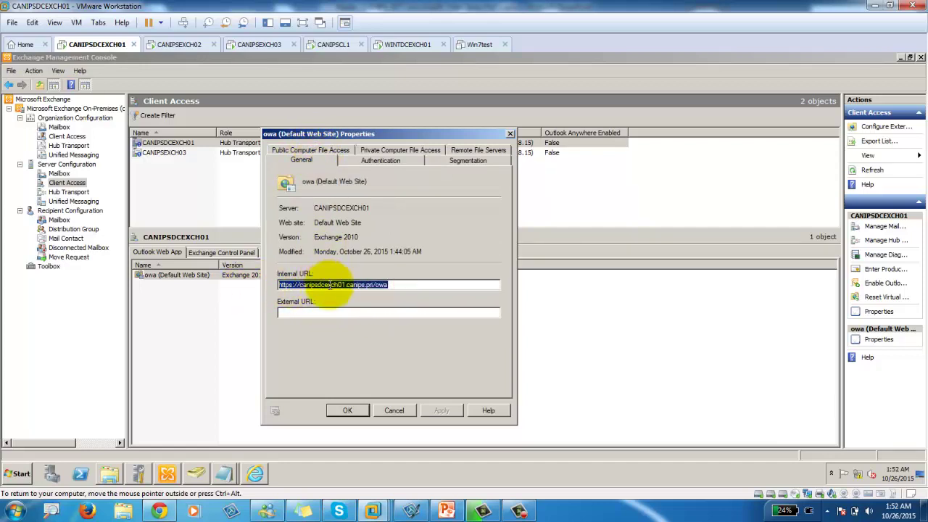
right_click(330, 285)
- Copy the owa internal URL and close the open Outlook Web App window
left_click(356, 319)
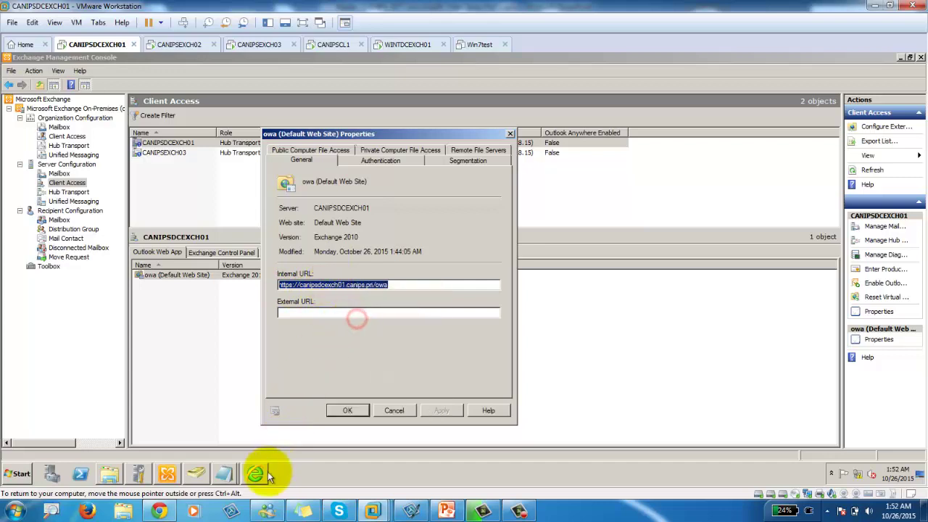
left_click(254, 473)
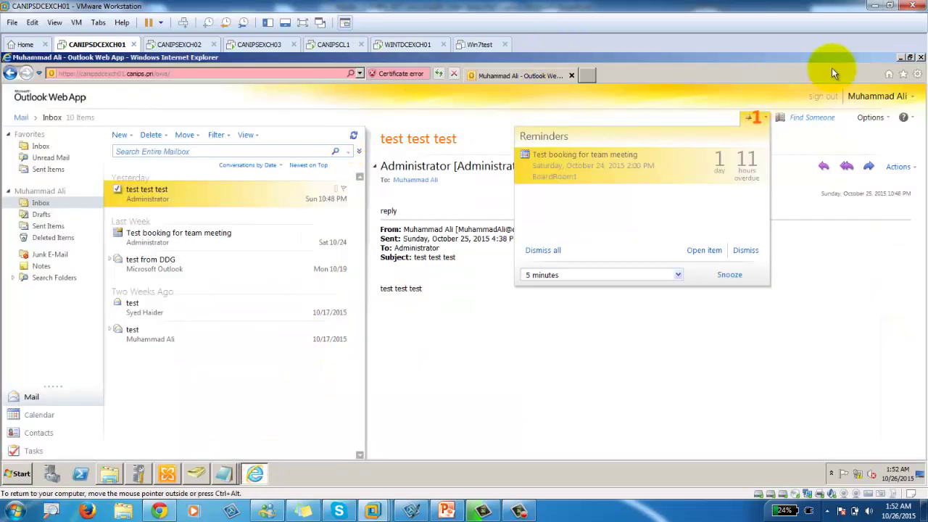
left_click(921, 56)
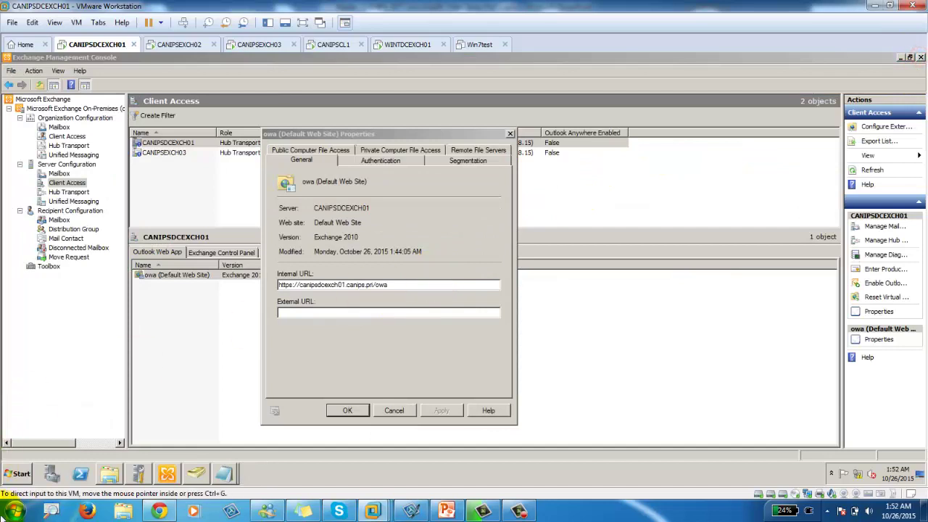
left_click(16, 475)
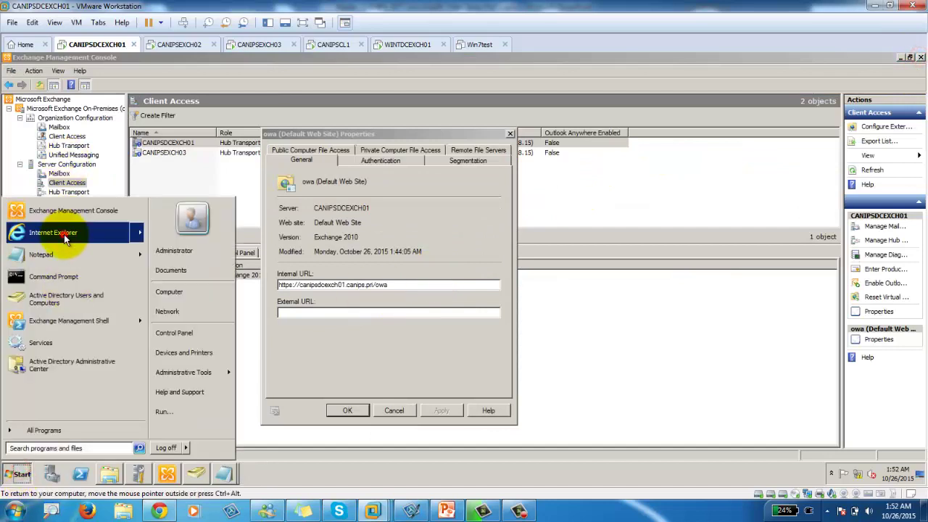
left_click(170, 205)
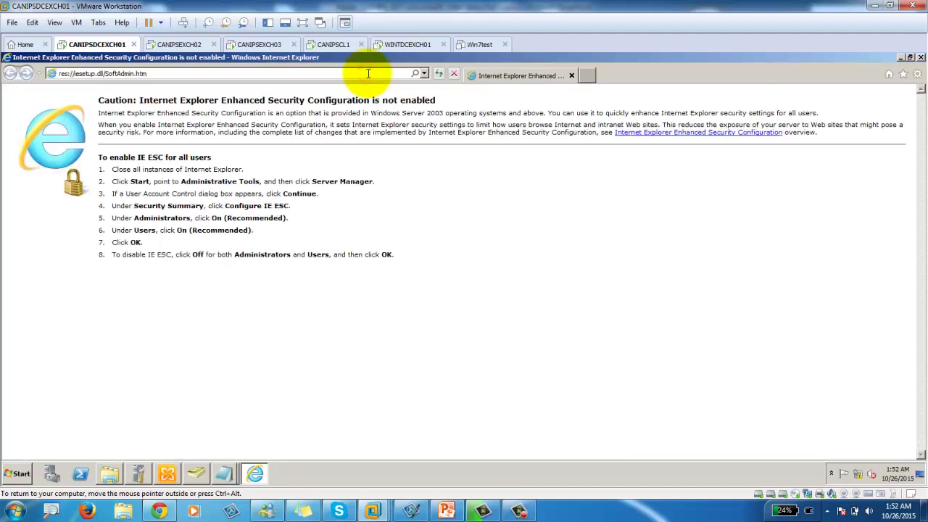
left_click(369, 74)
key("ctrl+v")
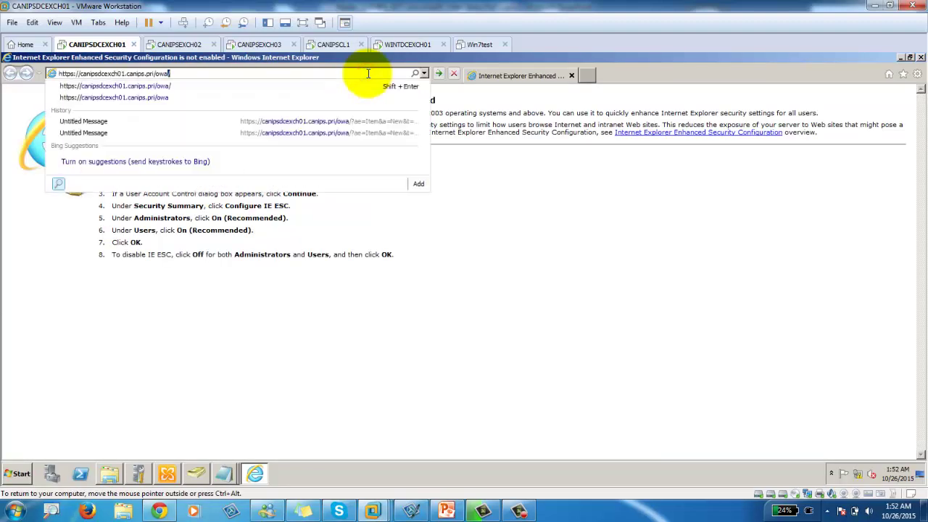
key("Return")
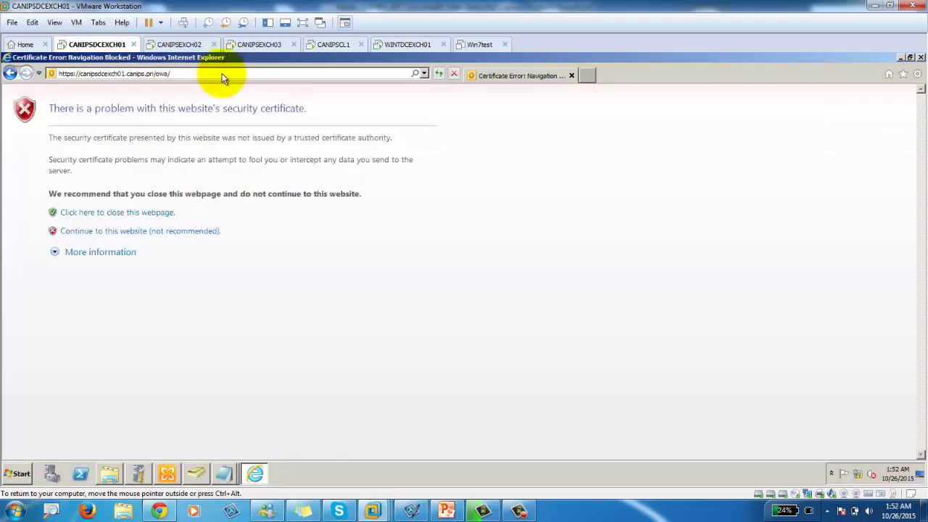
left_click(182, 232)
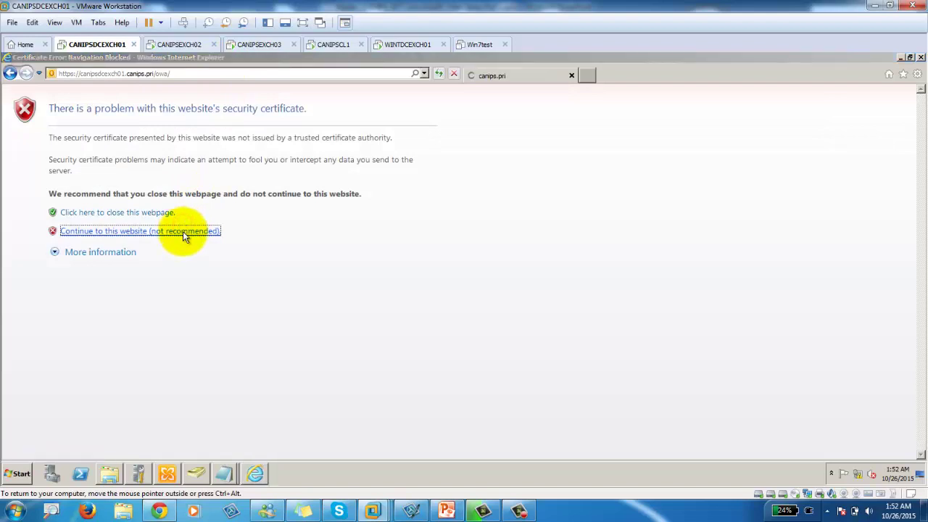
left_click(555, 317)
left_click(541, 318)
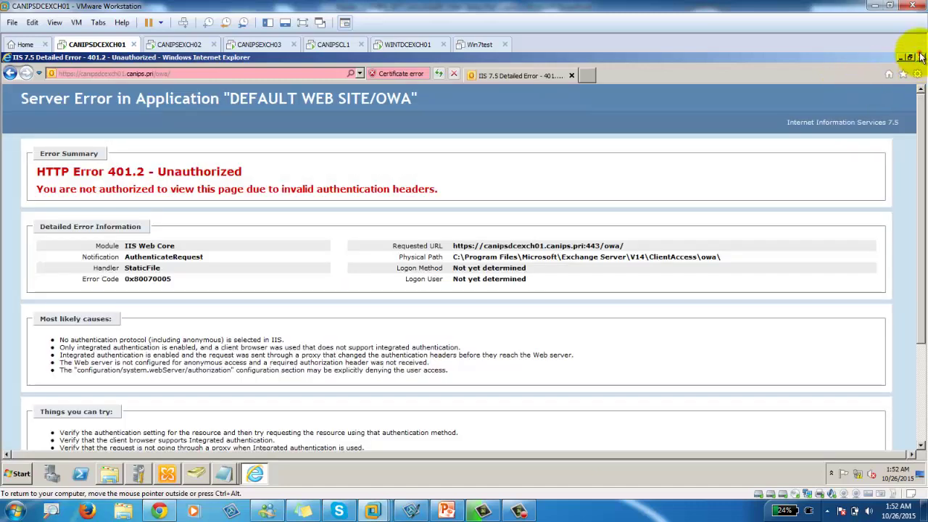
left_click(921, 57)
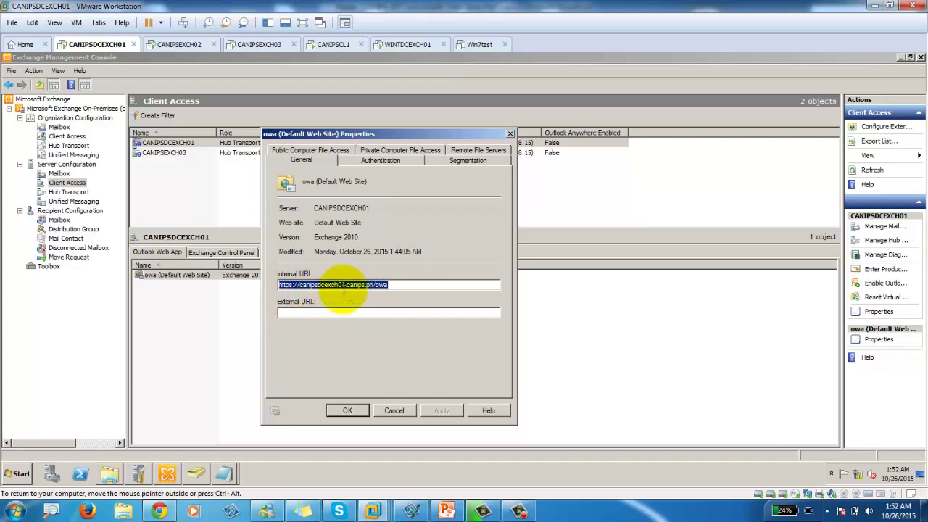
- Replace canipsdcexch01 with webmail in the owa internal URL
left_click_drag(346, 284, 299, 285)
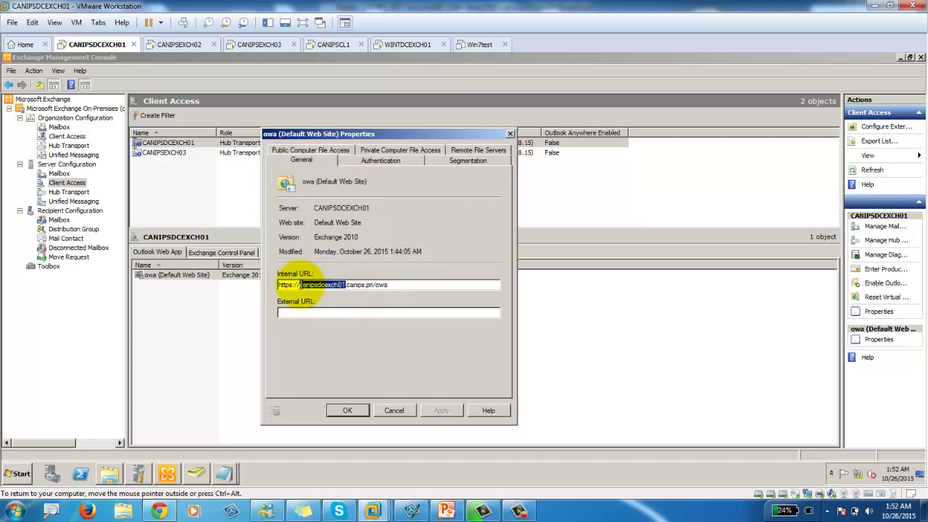
type("webmail")
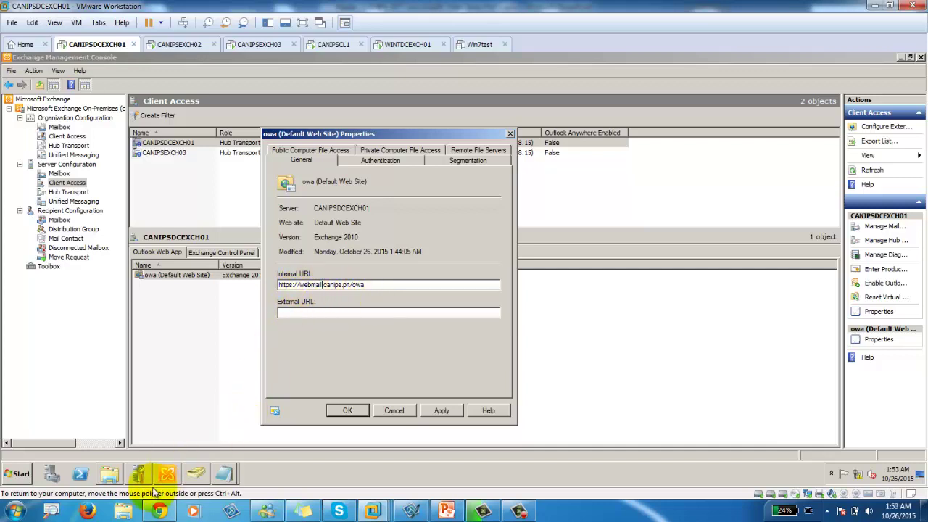
left_click(18, 474)
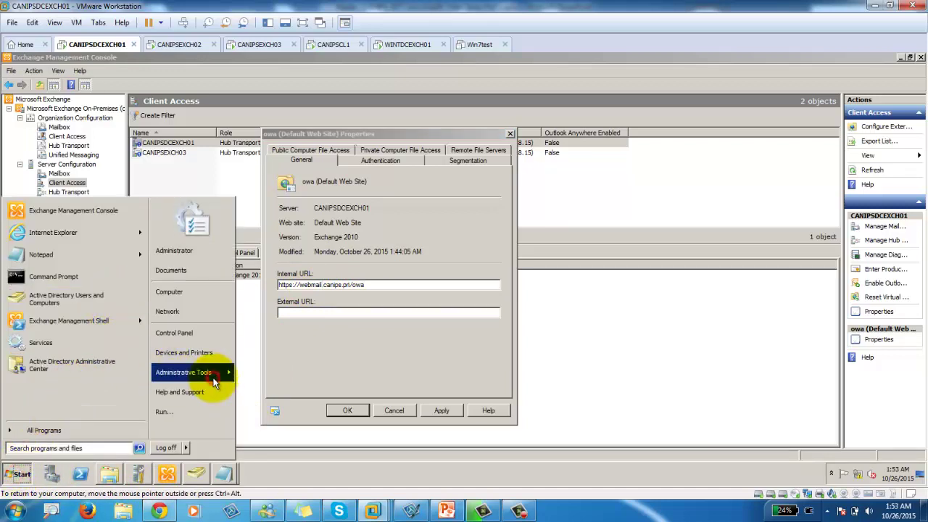
- Open DNS Manager and expand the server to the canips.pri forward lookup zone
mouse_move(214, 382)
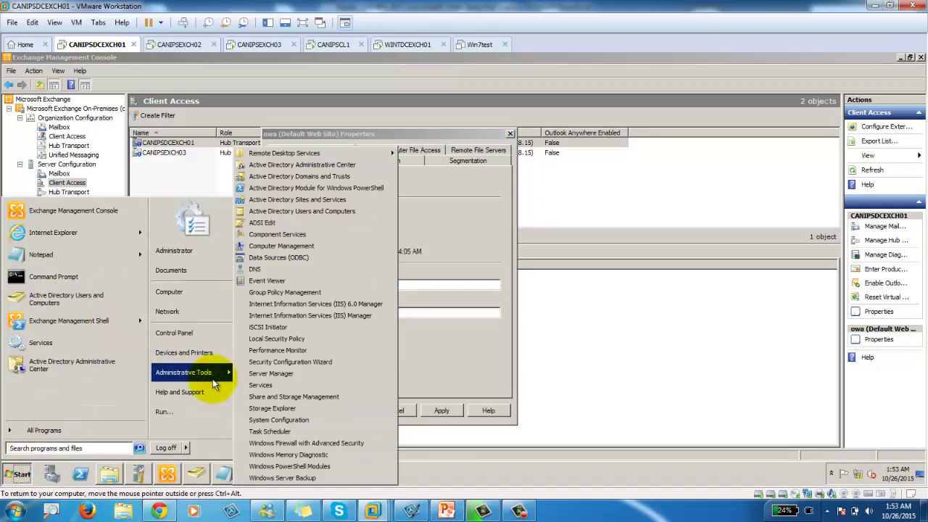
left_click(258, 269)
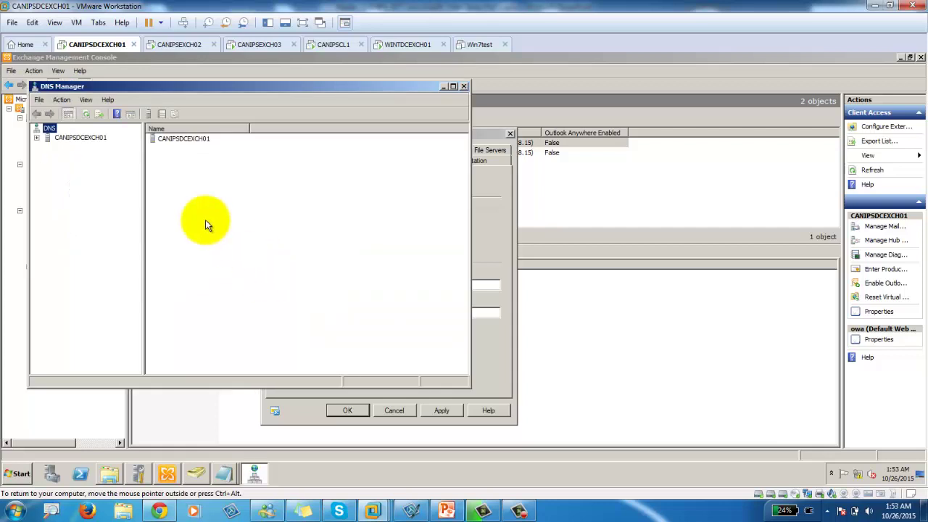
left_click(37, 138)
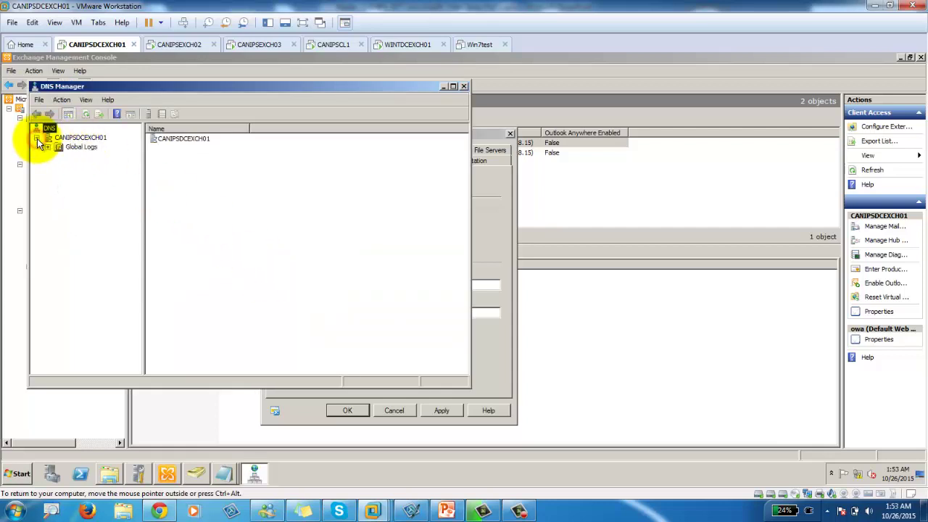
double_click(58, 155)
double_click(66, 175)
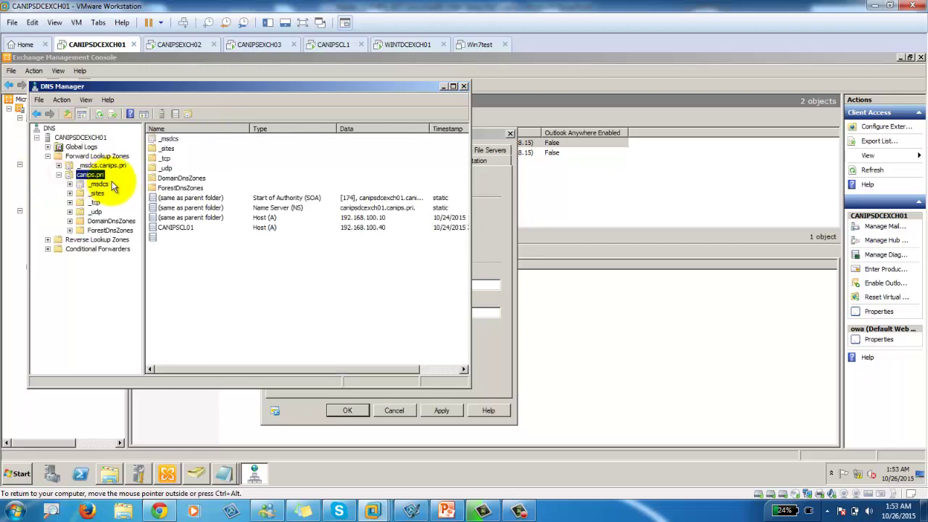
- Create a webmail alias (CNAME) record targeting canipsdcexch01.canips.pri
right_click(231, 275)
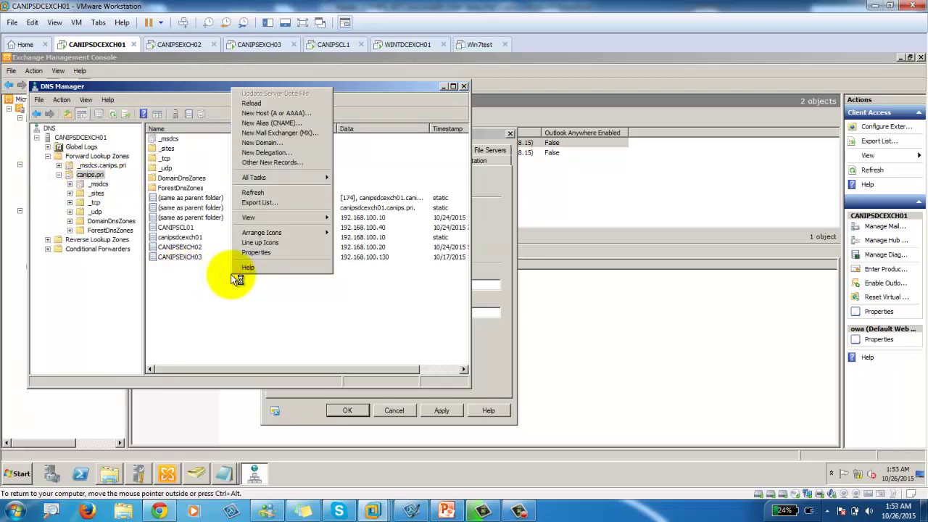
left_click(277, 123)
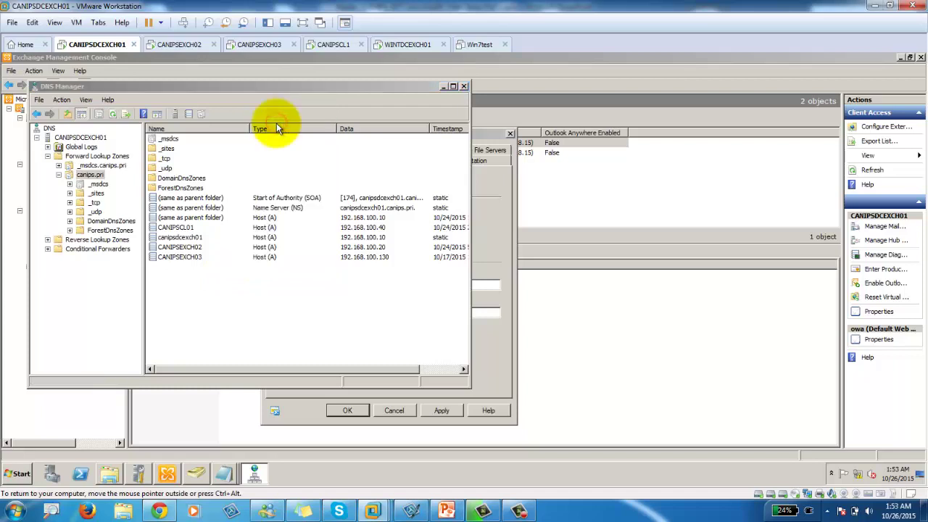
left_click(330, 216)
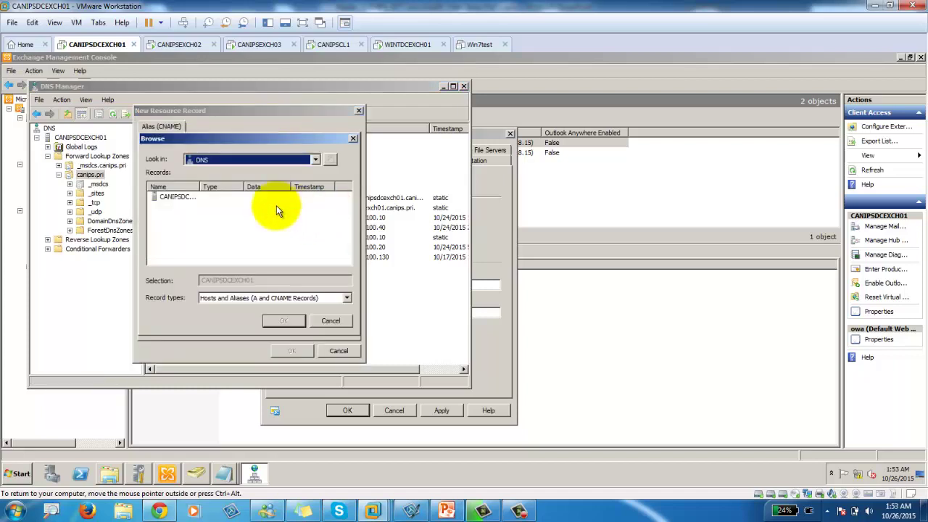
double_click(176, 197)
double_click(176, 197)
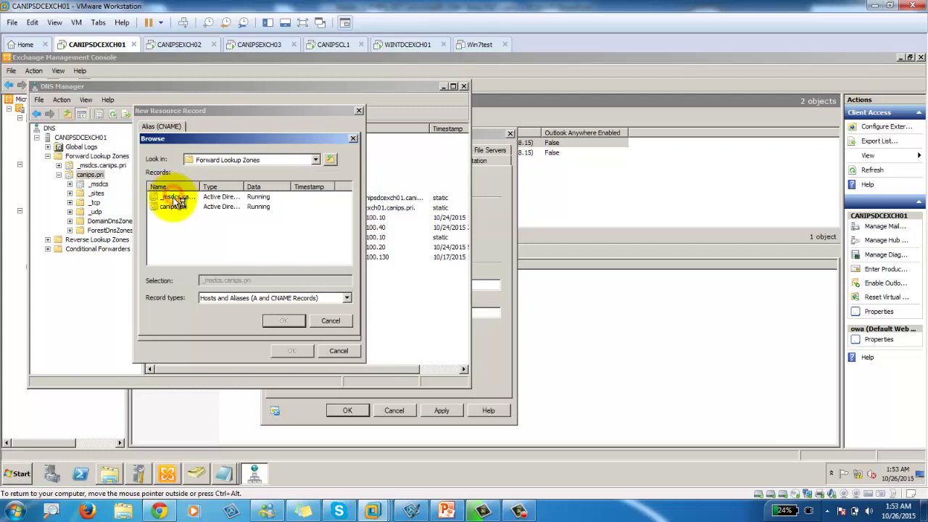
double_click(178, 208)
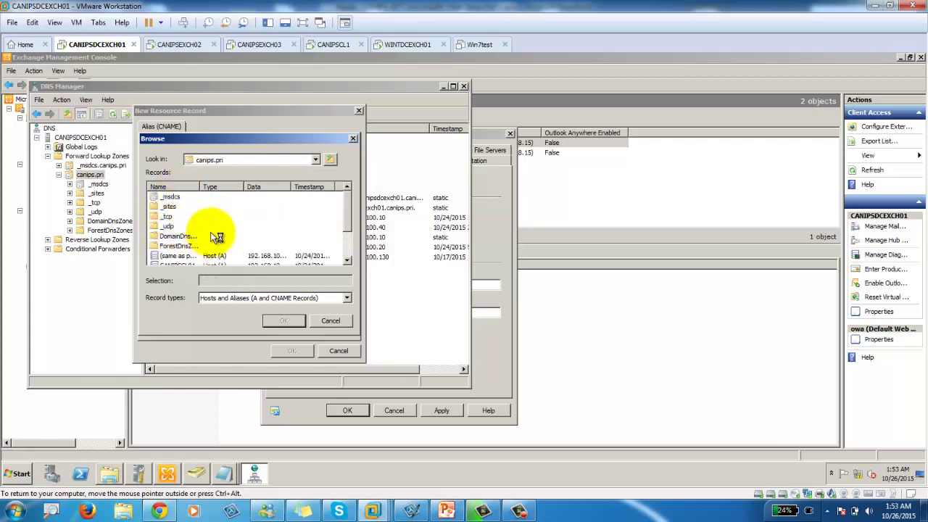
scroll(213, 237, "down", 2)
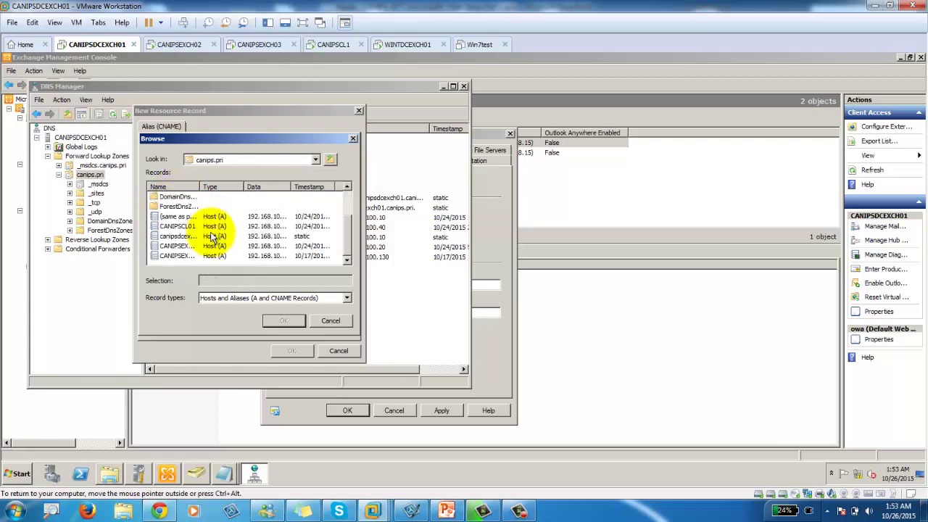
double_click(201, 187)
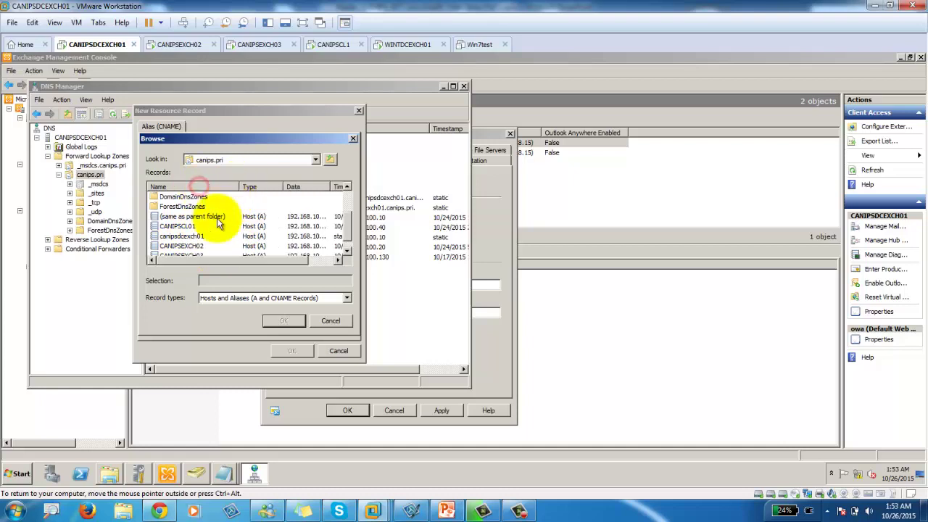
double_click(181, 239)
left_click(185, 156)
type("webm")
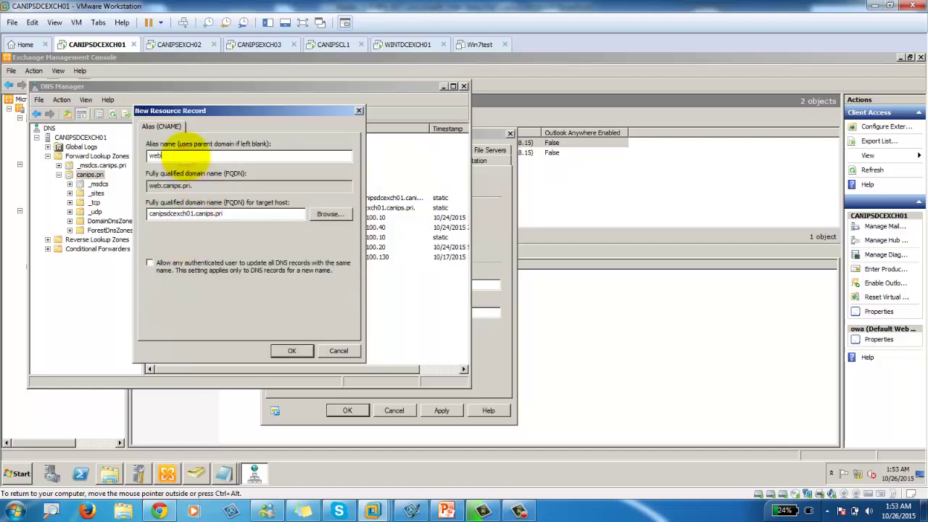
type("ail")
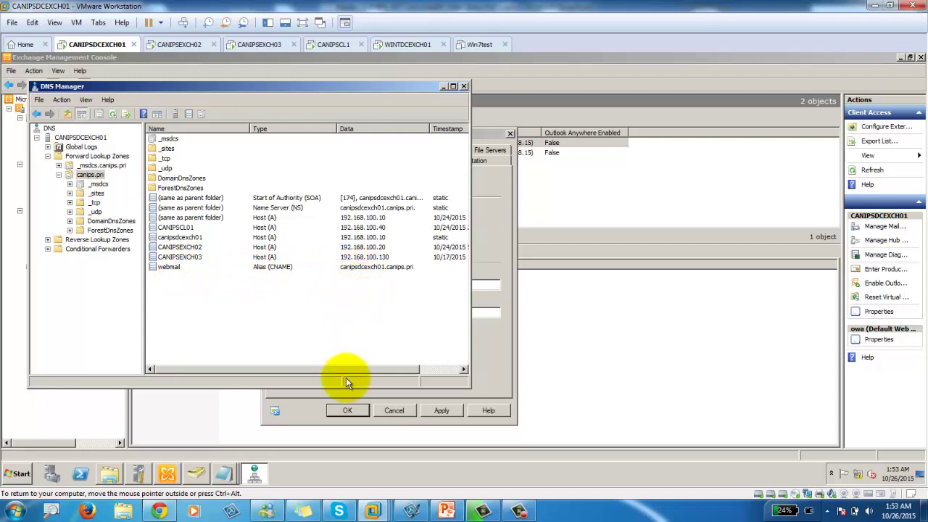
left_click(514, 375)
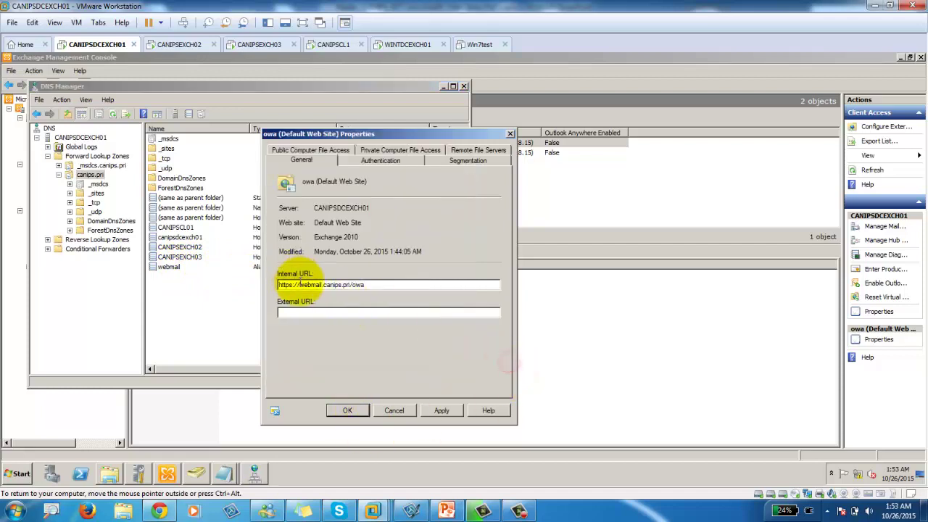
left_click(444, 411)
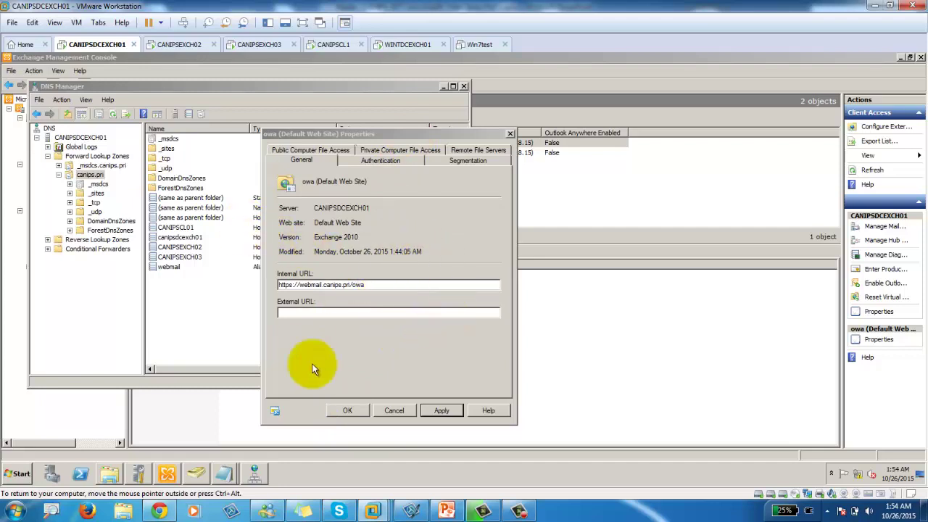
left_click(283, 313)
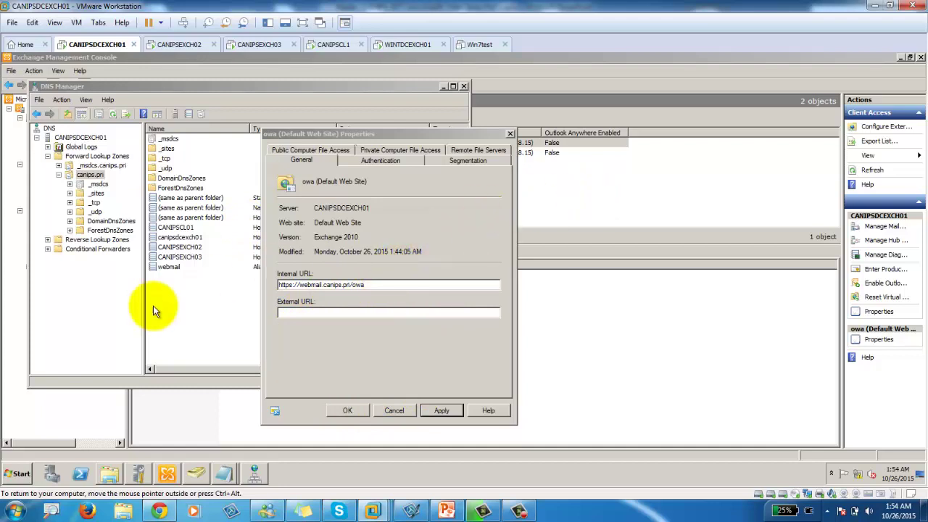
left_click(225, 290)
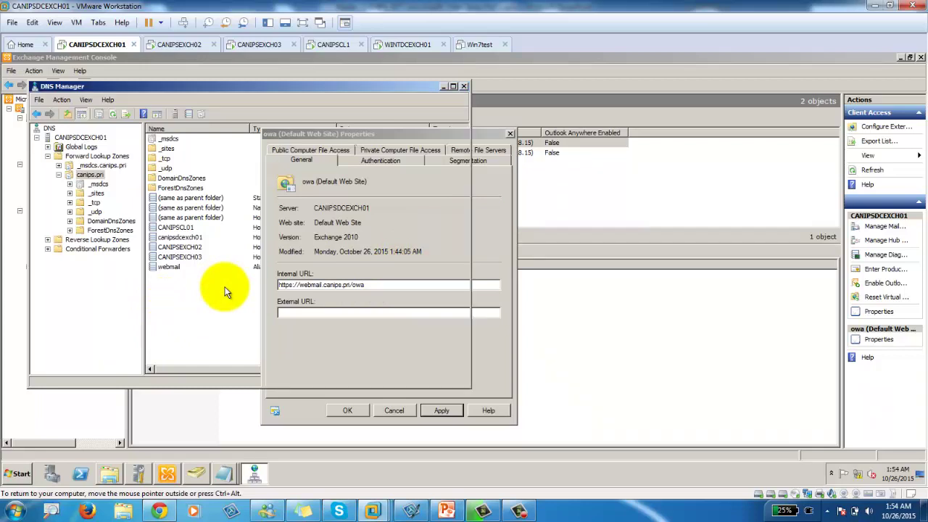
left_click(259, 86)
- Start a new alias (CNAME) record with CANIPSEXCH03.canips.pri as its target host
right_click(179, 300)
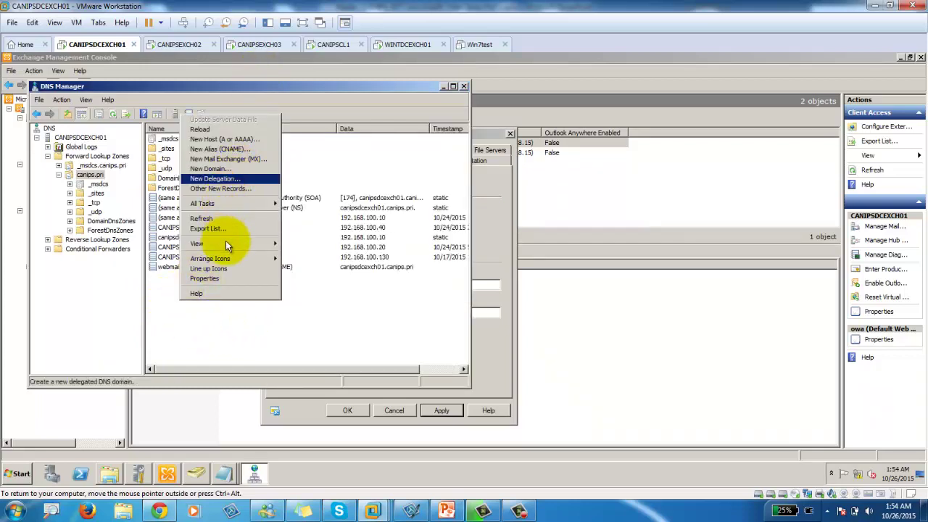
mouse_move(227, 246)
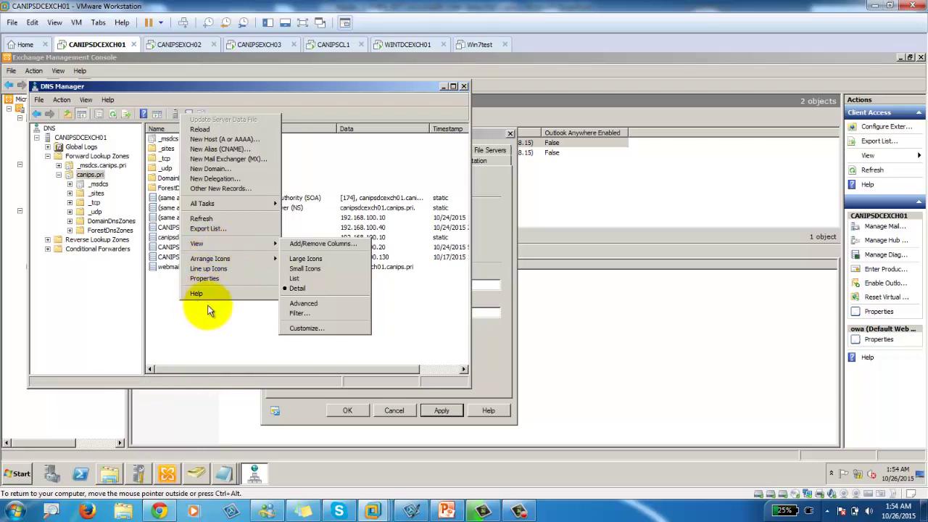
left_click(228, 149)
left_click(328, 215)
double_click(178, 199)
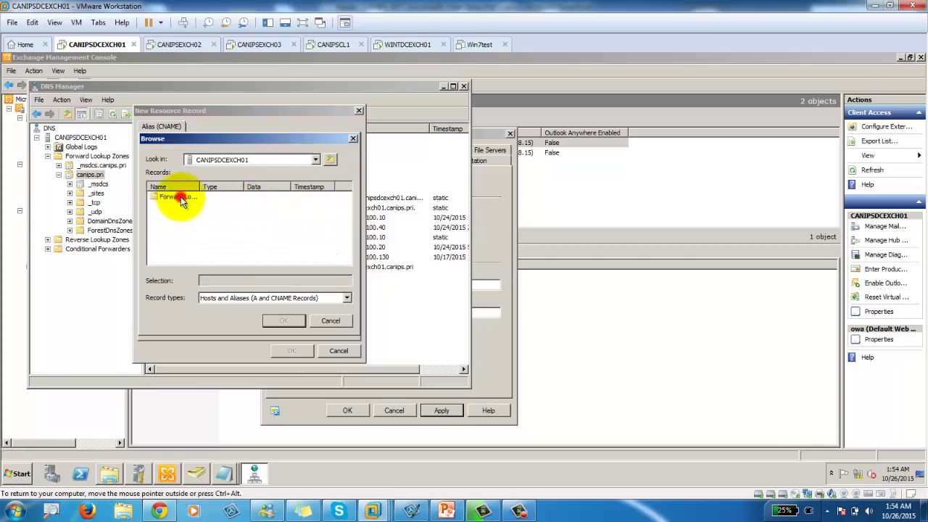
double_click(180, 198)
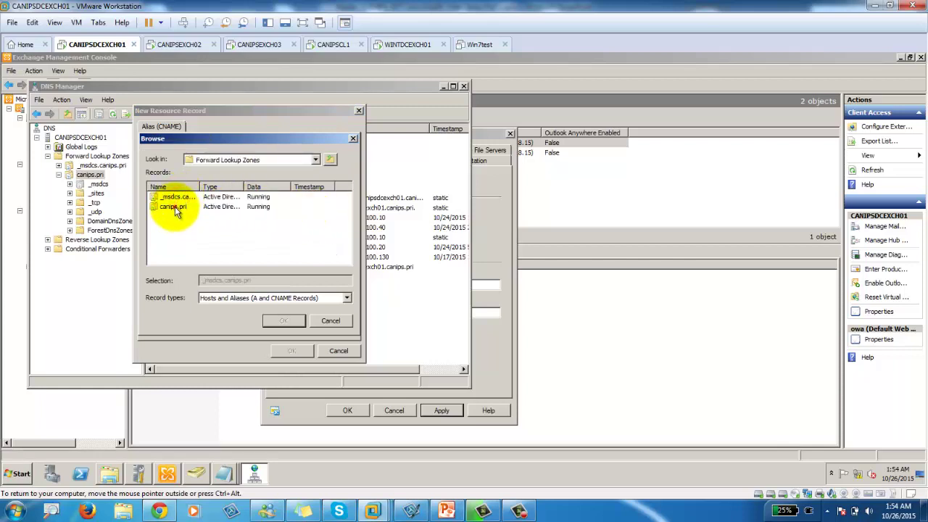
left_click(176, 208)
double_click(175, 207)
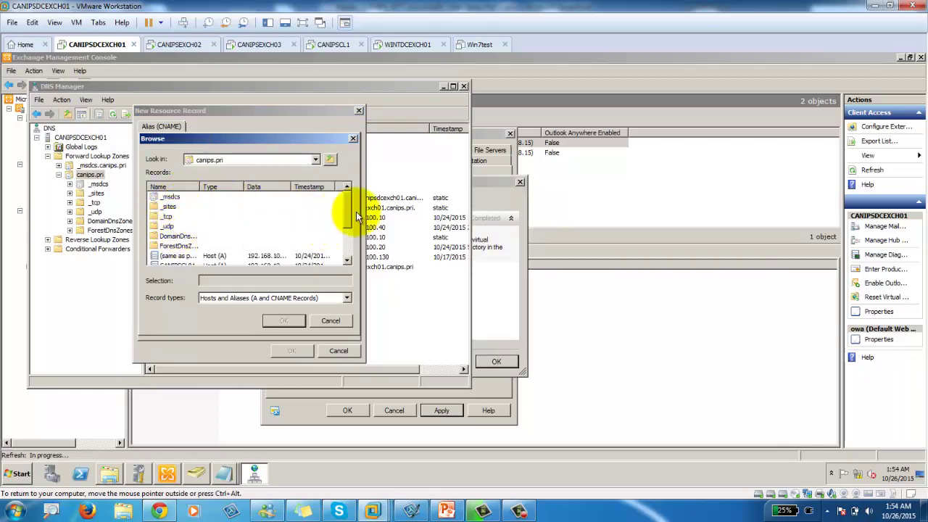
left_click_drag(350, 220, 338, 258)
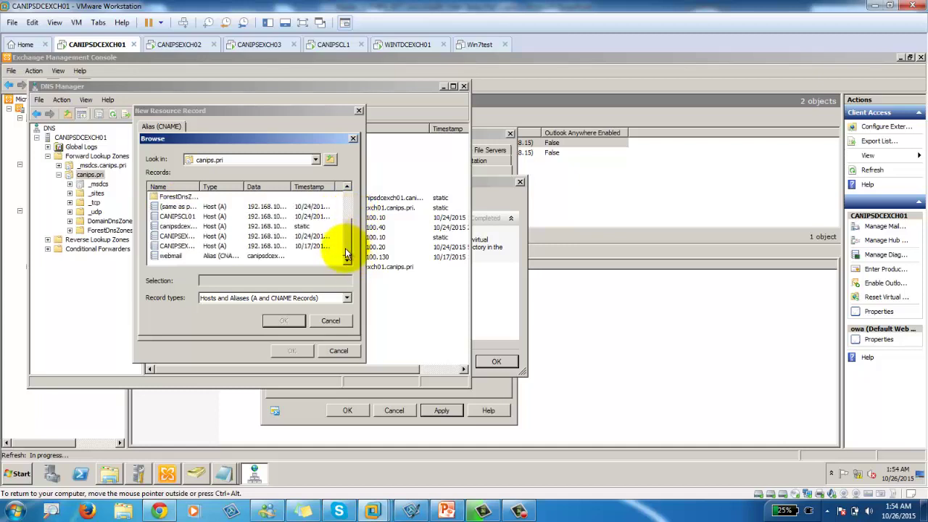
left_click_drag(200, 187, 252, 187)
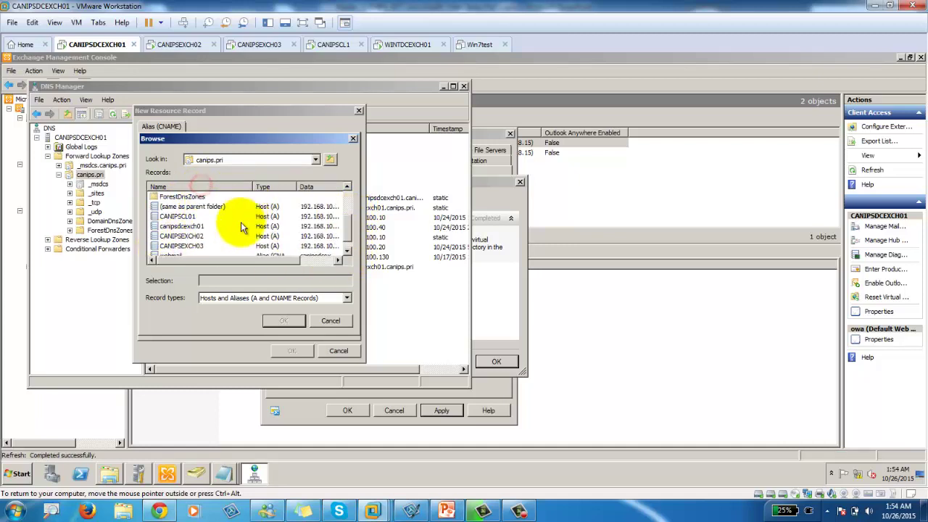
left_click(189, 248)
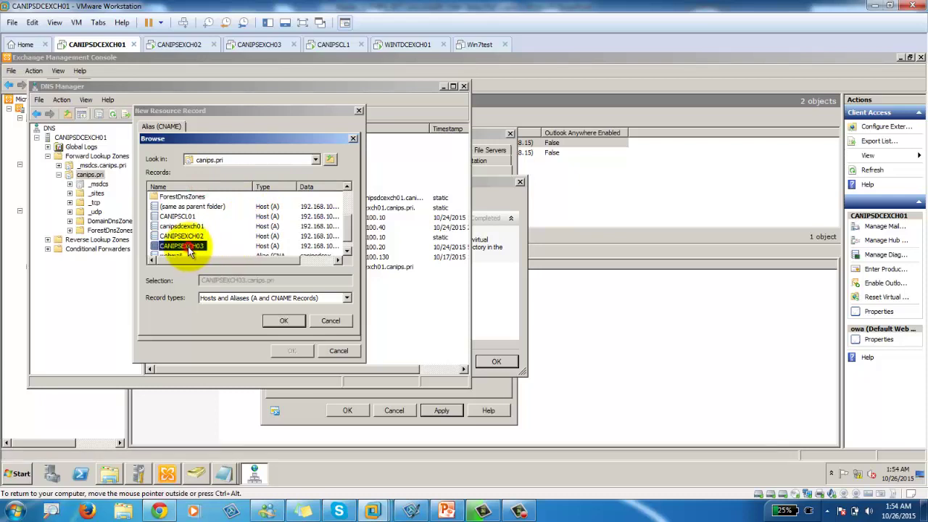
left_click(281, 321)
- Name the alias webmail, create it, and replace the existing webmail record
left_click(209, 157)
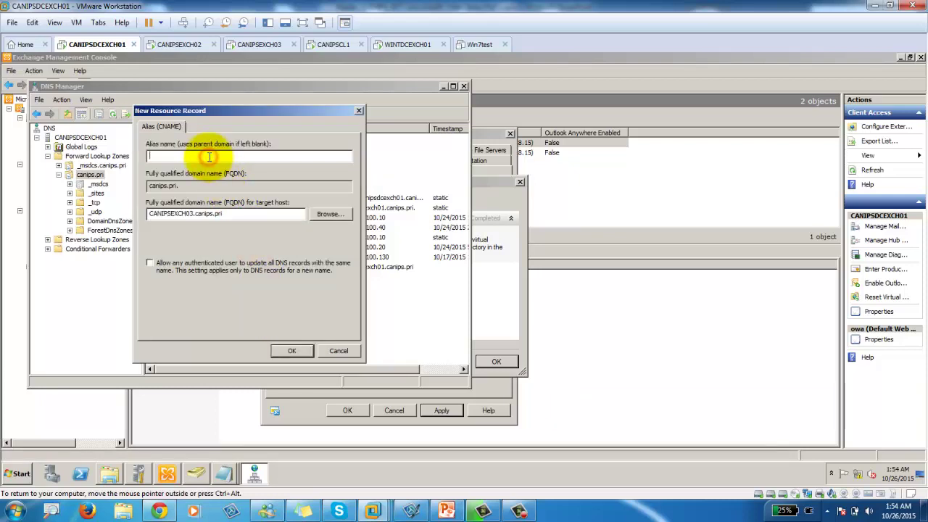
type("webmail")
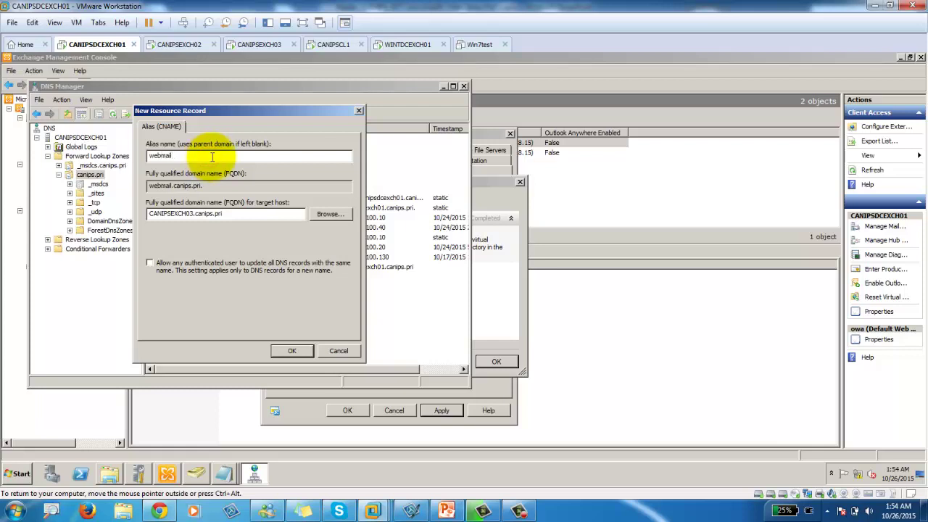
left_click(293, 351)
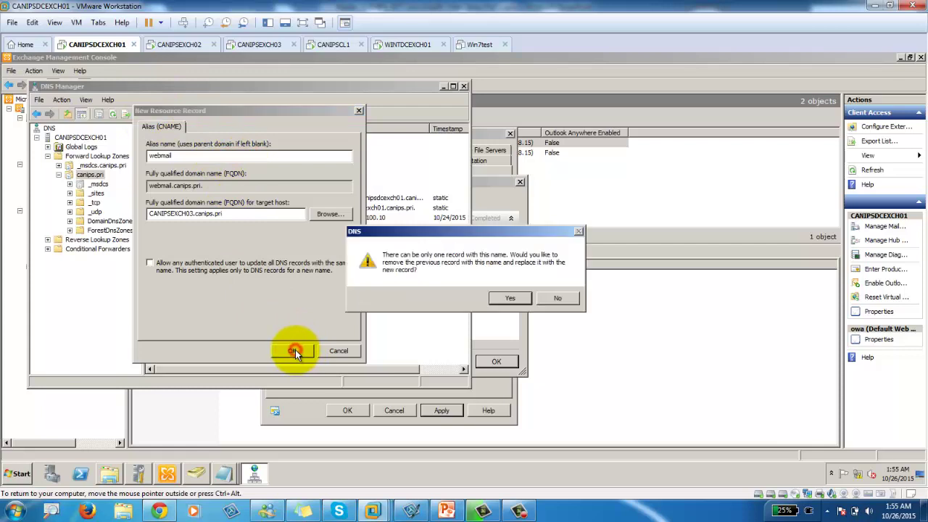
left_click(512, 298)
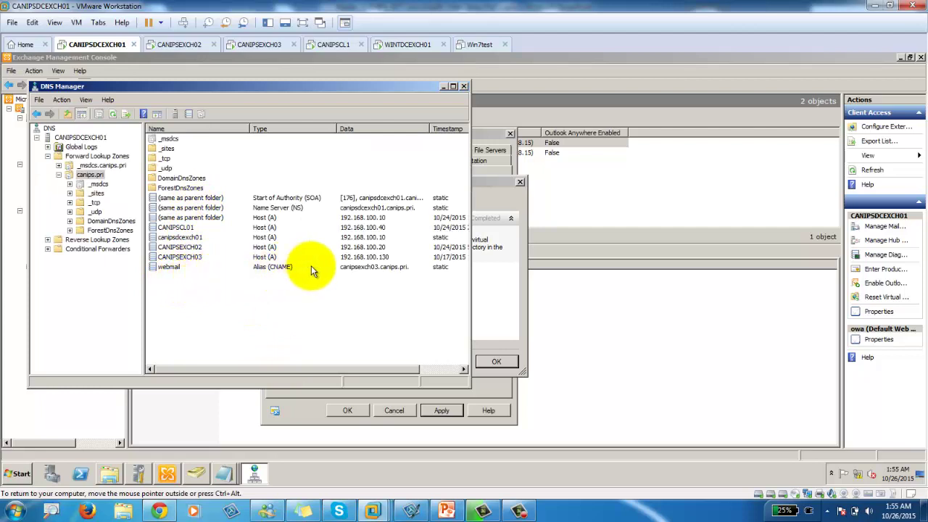
left_click(203, 307)
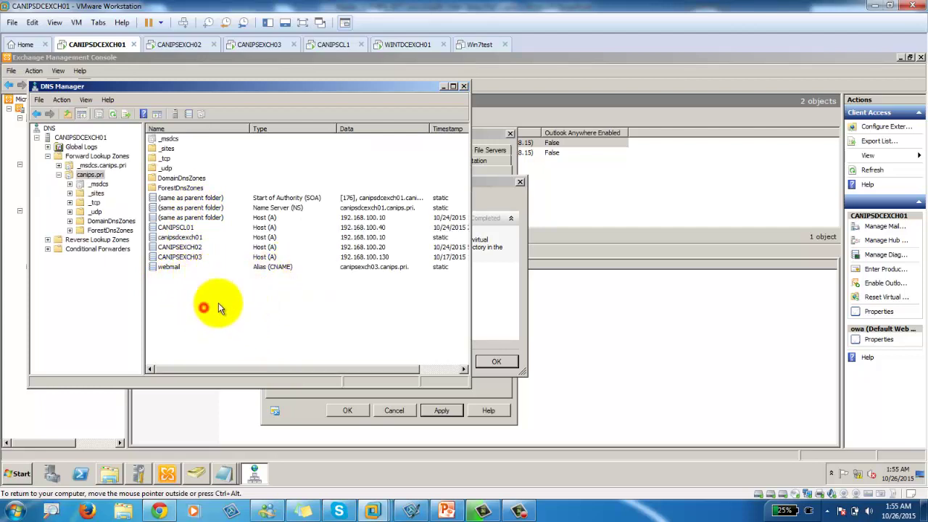
right_click(259, 285)
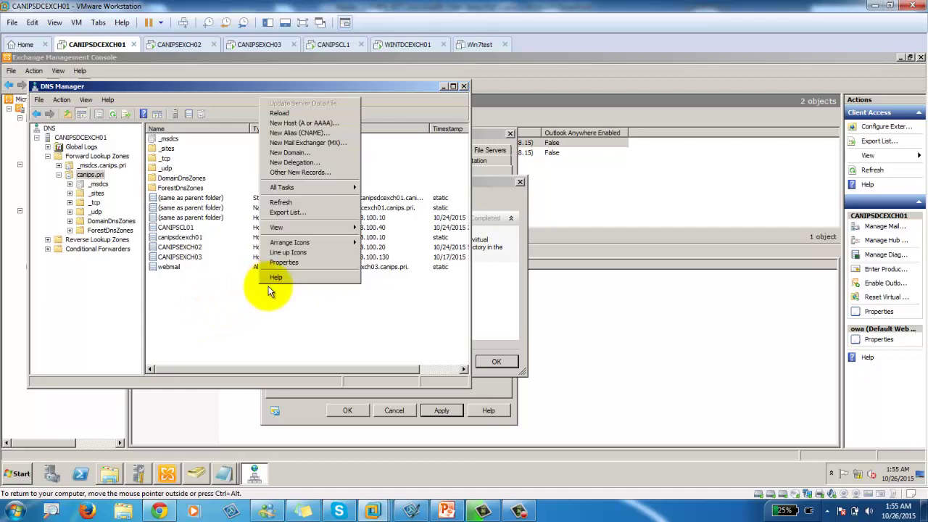
left_click(300, 135)
left_click(317, 210)
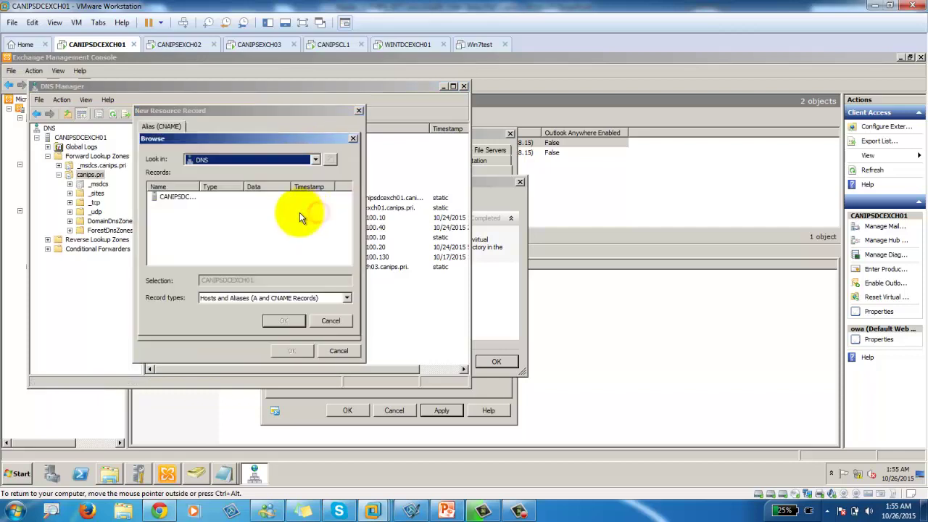
double_click(181, 198)
double_click(179, 199)
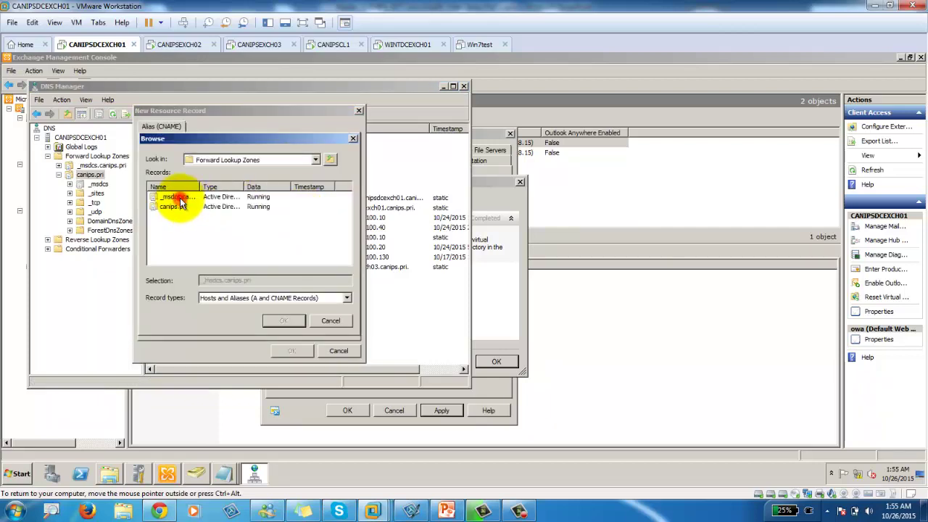
double_click(181, 207)
scroll(185, 246, "down", 2)
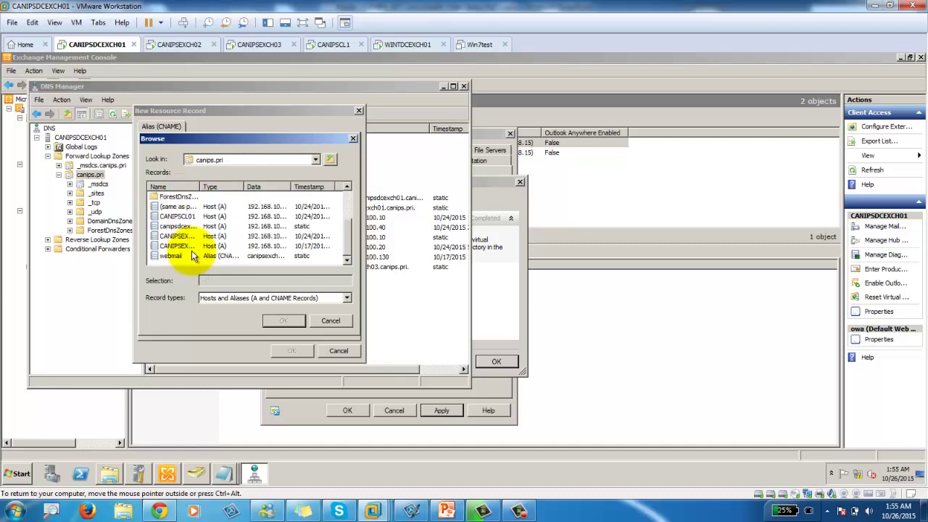
left_click_drag(201, 186, 237, 187)
double_click(190, 247)
left_click(202, 157)
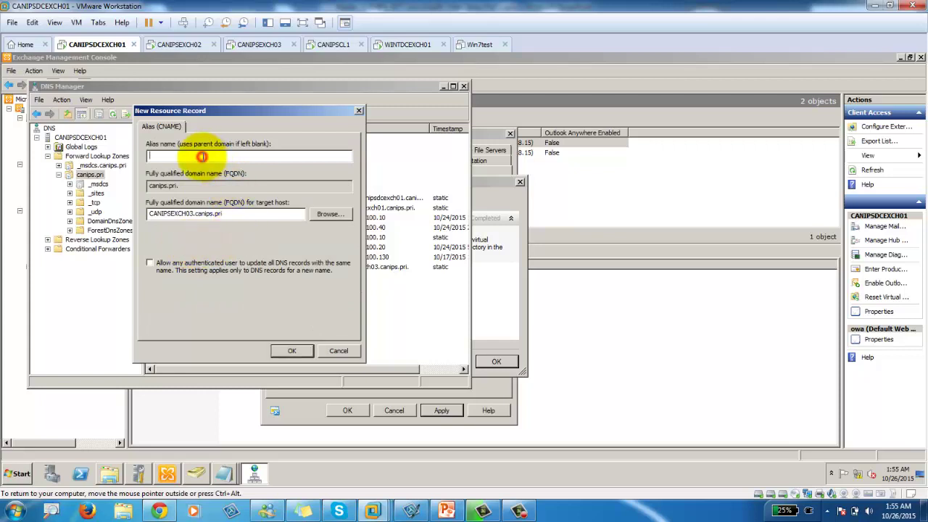
type("webmail")
left_click(289, 351)
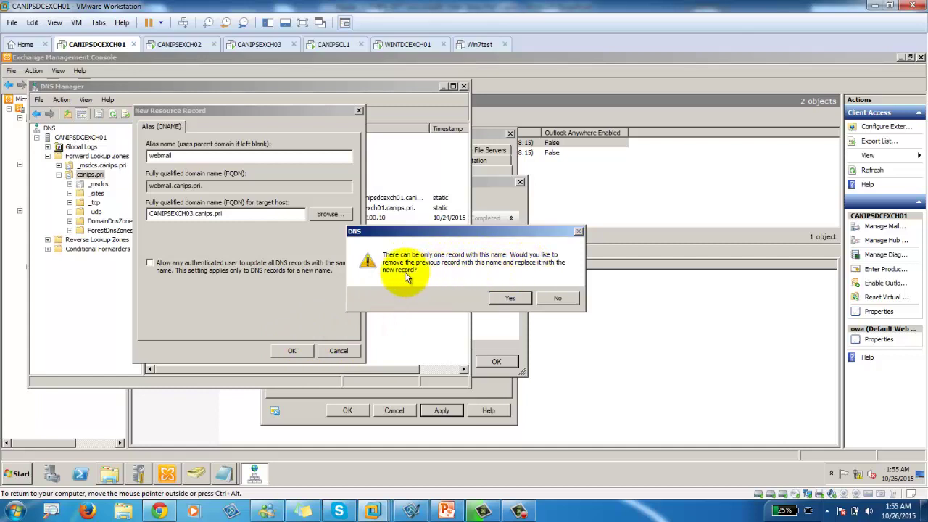
left_click(519, 298)
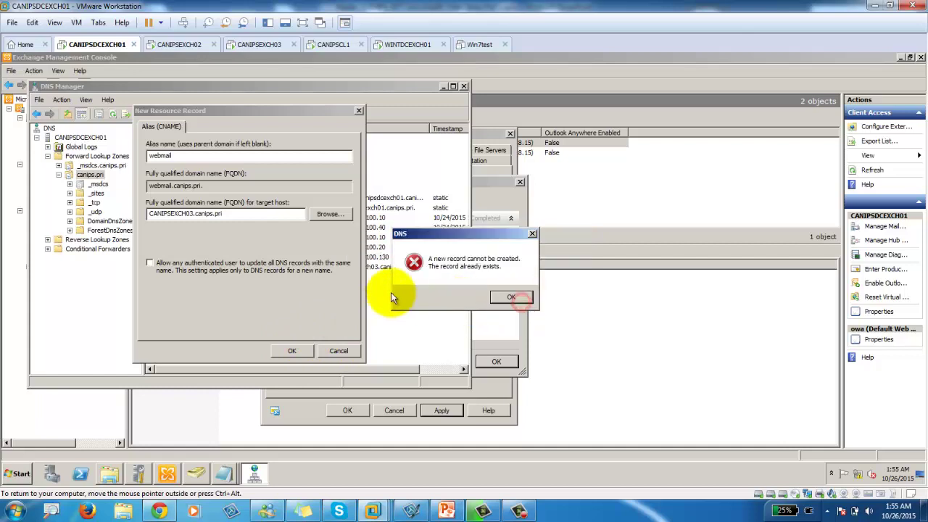
left_click(511, 297)
left_click(293, 351)
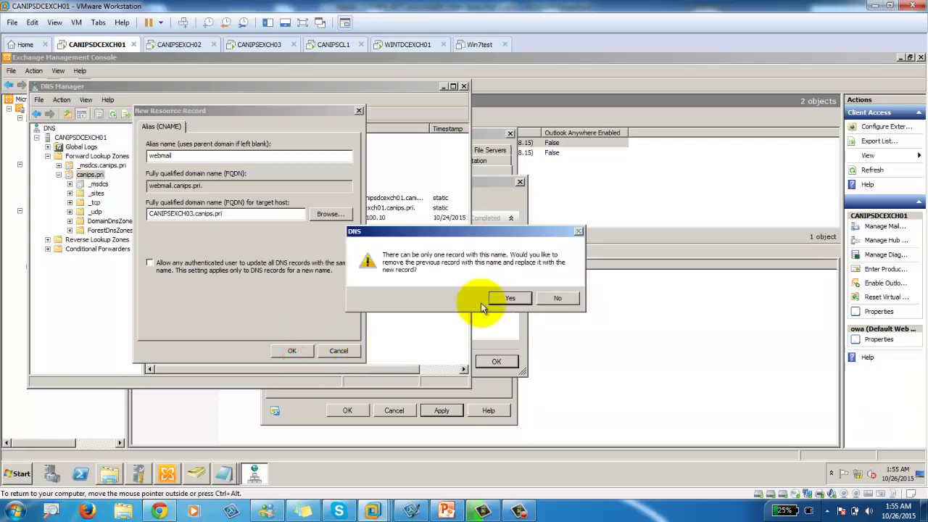
left_click(556, 297)
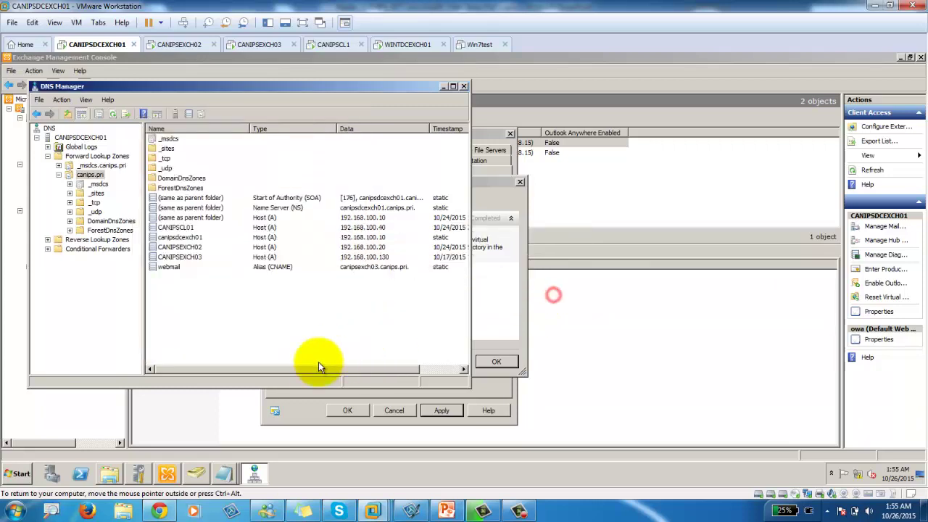
right_click(178, 290)
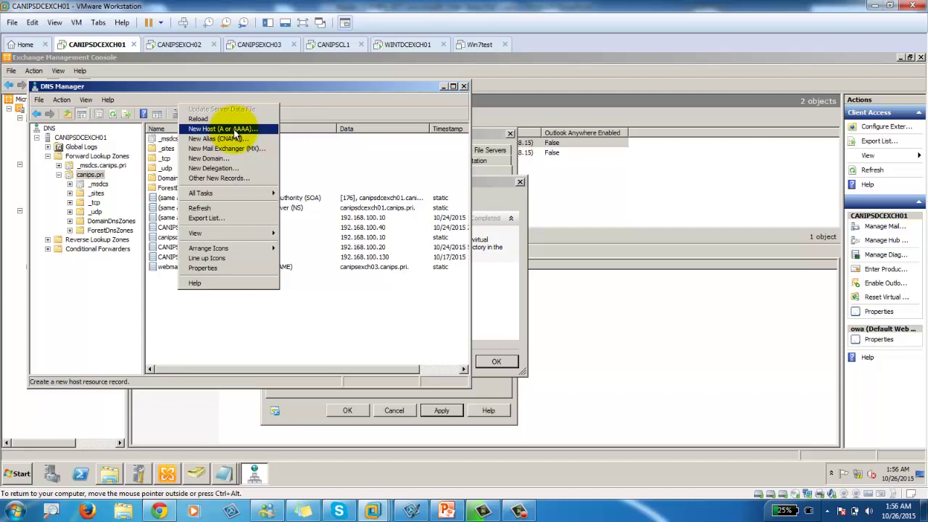
left_click(303, 300)
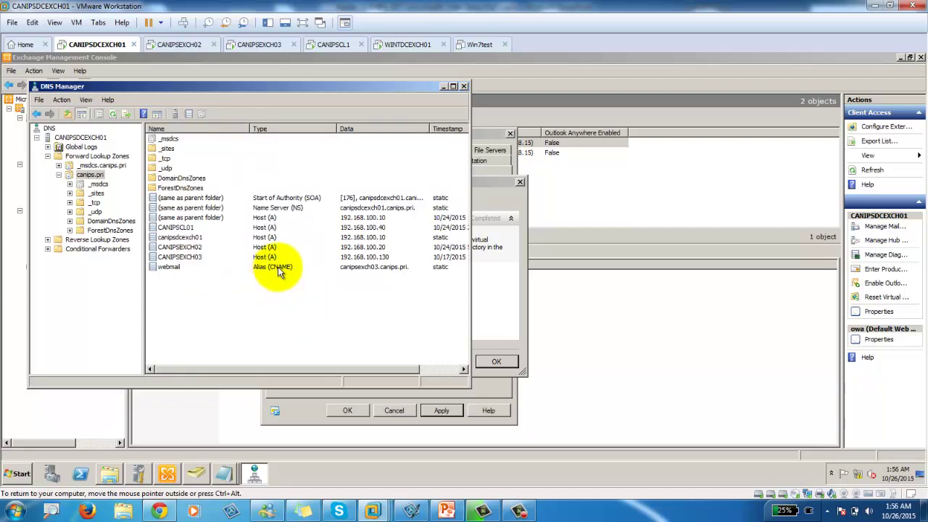
left_click(175, 269)
left_click(182, 286)
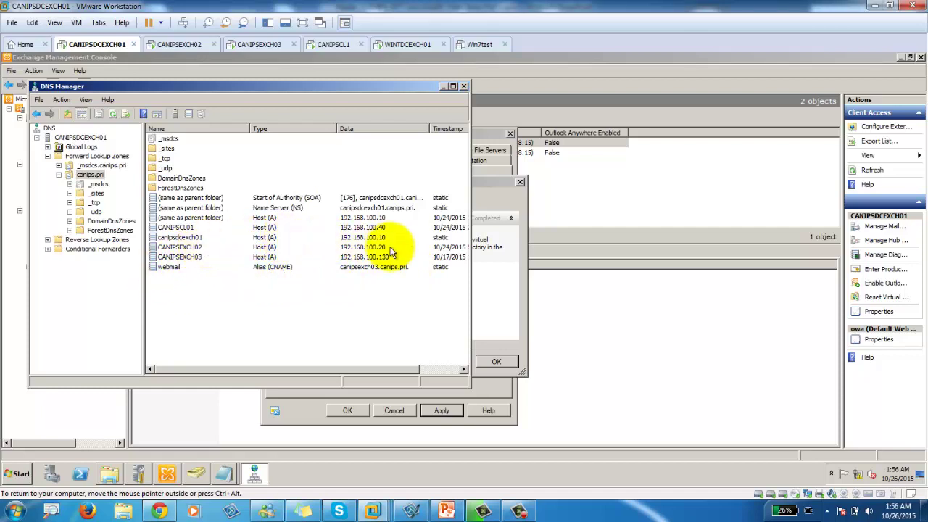
left_click(177, 239)
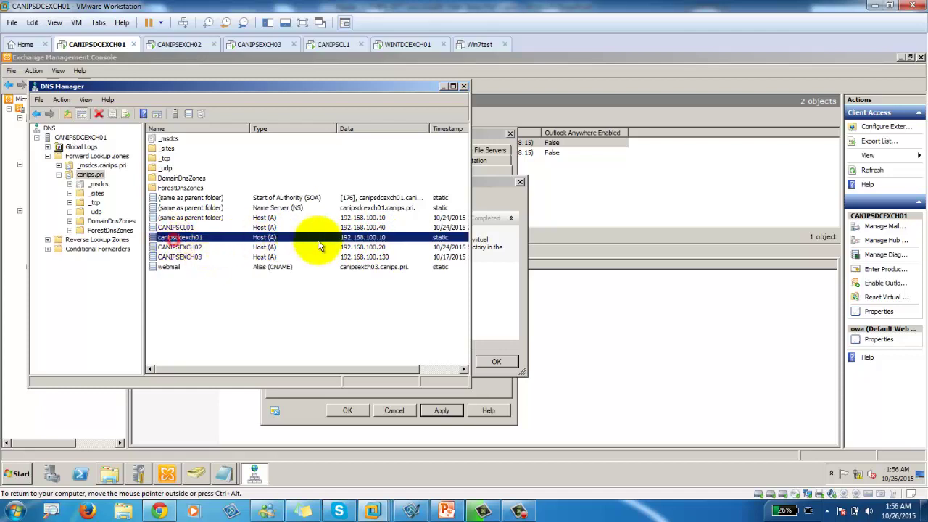
left_click(382, 239)
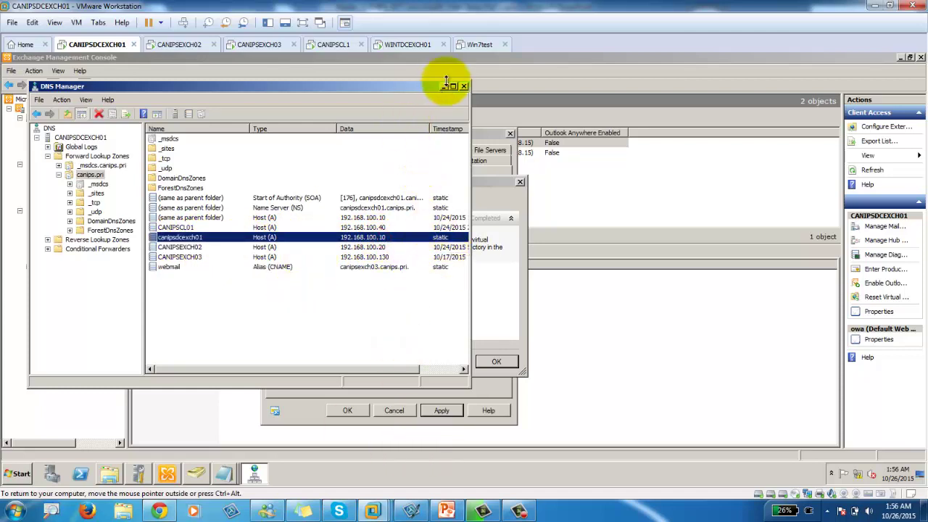
left_click(493, 361)
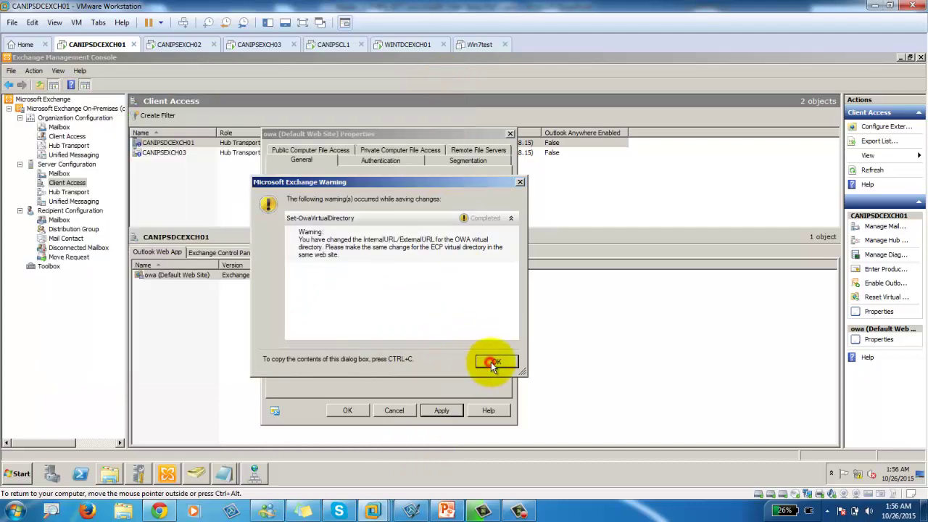
left_click(344, 412)
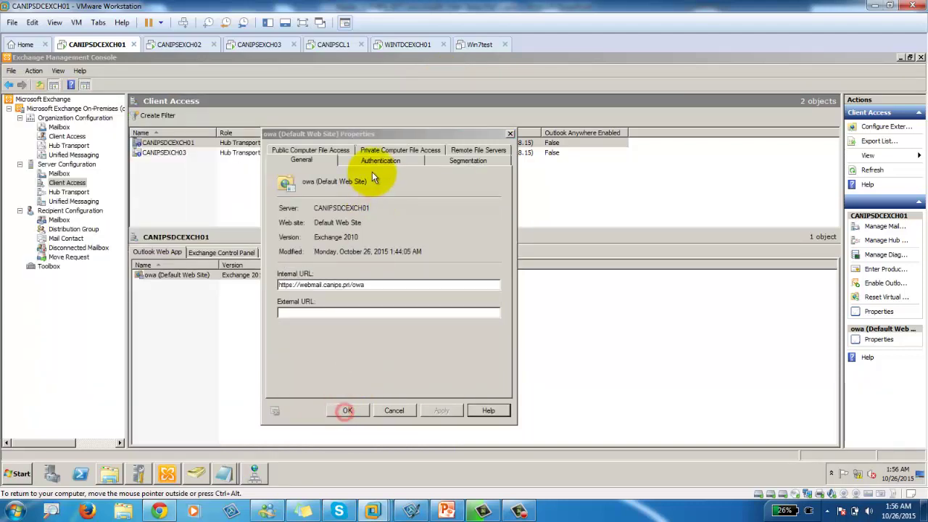
left_click(353, 137)
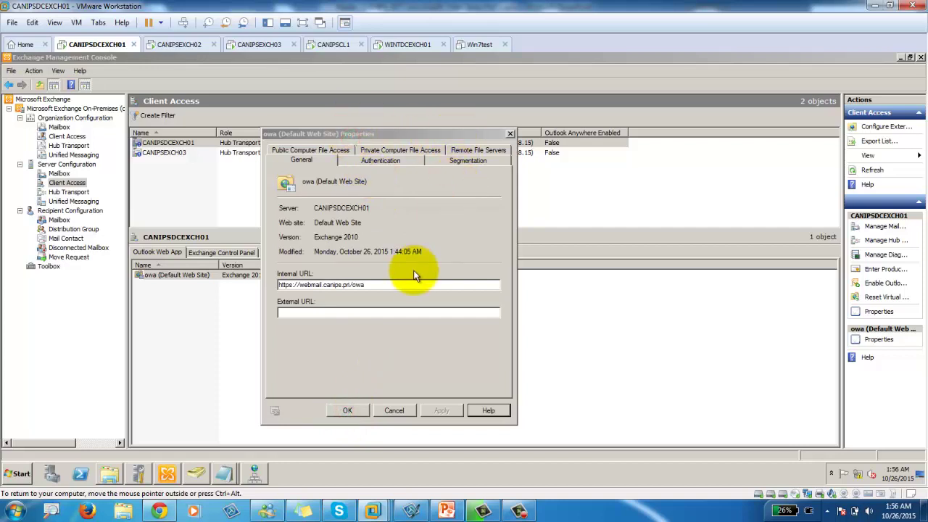
left_click(293, 285)
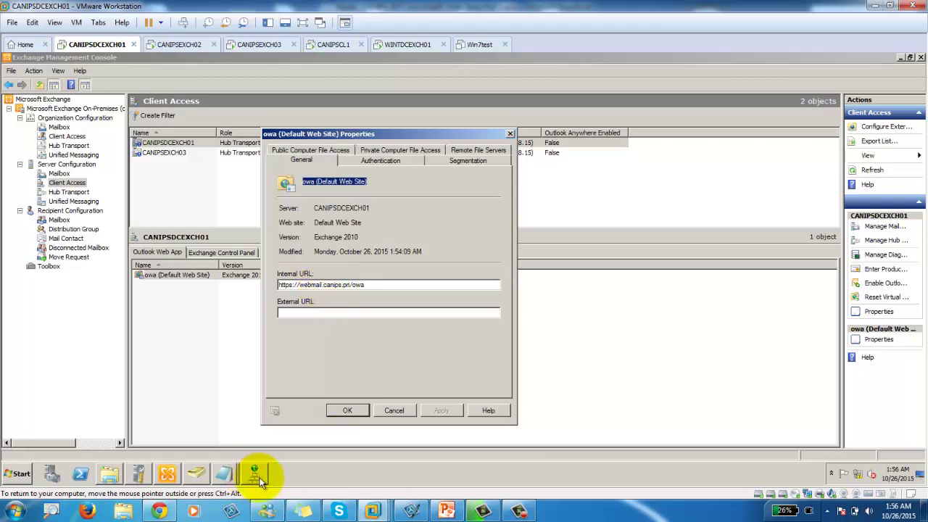
mouse_move(260, 480)
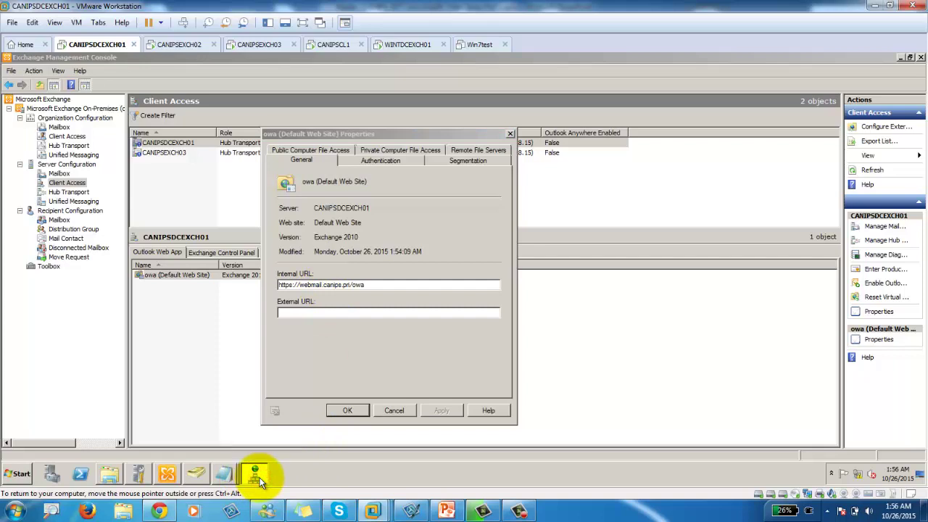
left_click(255, 475)
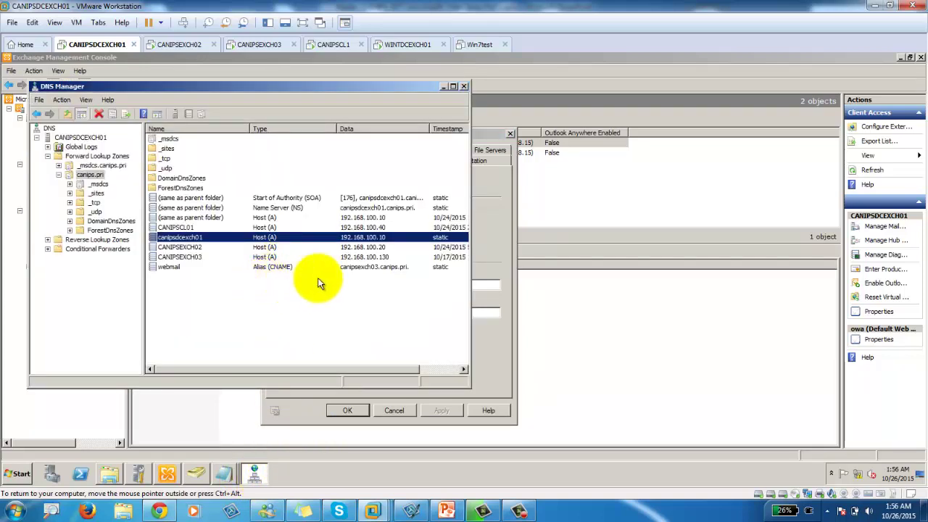
- Delete the webmail alias (CNAME) record from the canips.pri zone
left_click_drag(363, 87, 398, 311)
left_click_drag(341, 308, 654, 125)
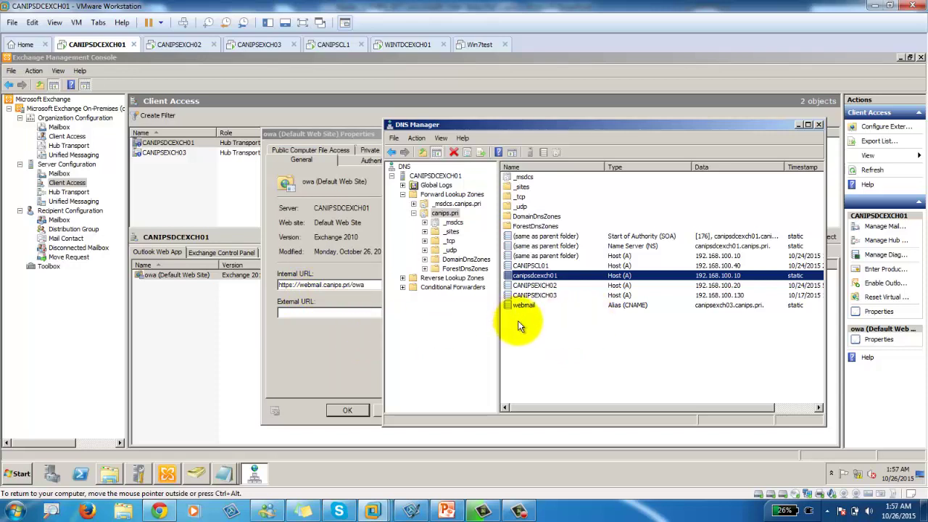
right_click(544, 323)
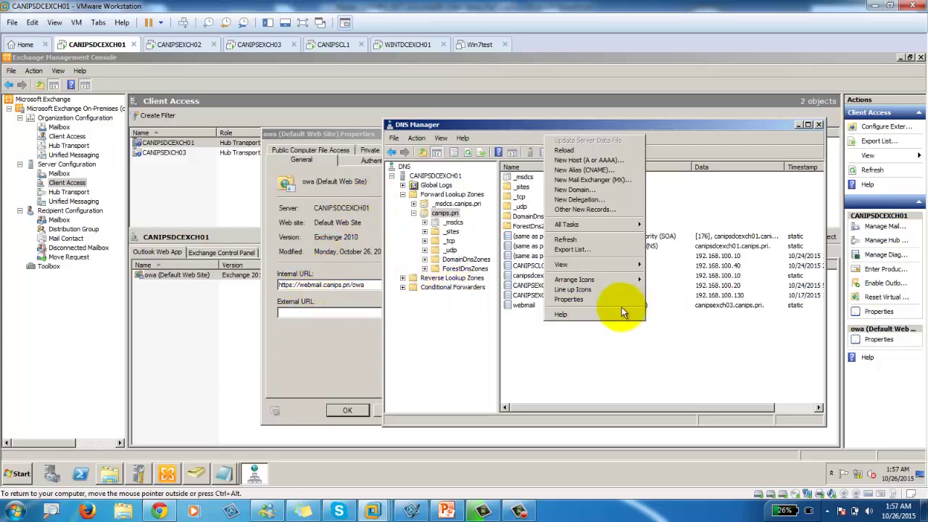
left_click(694, 347)
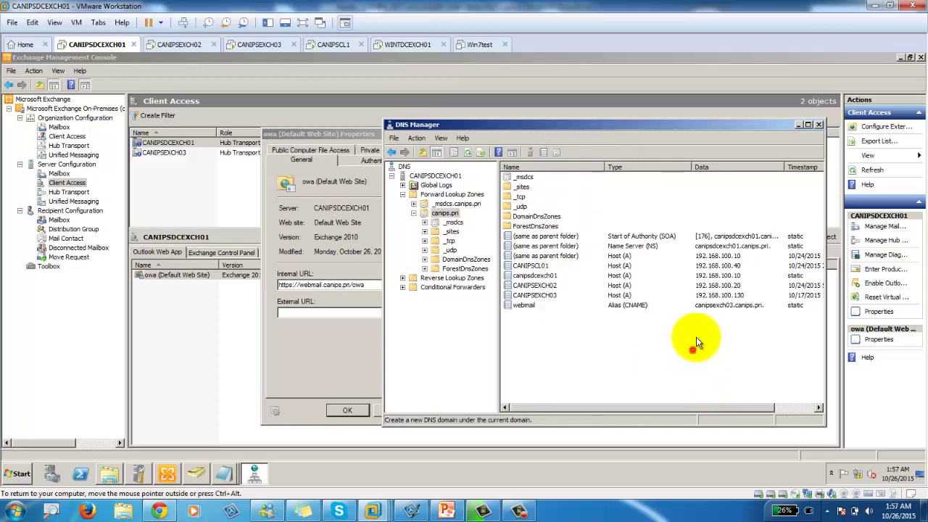
left_click(708, 308)
right_click(707, 308)
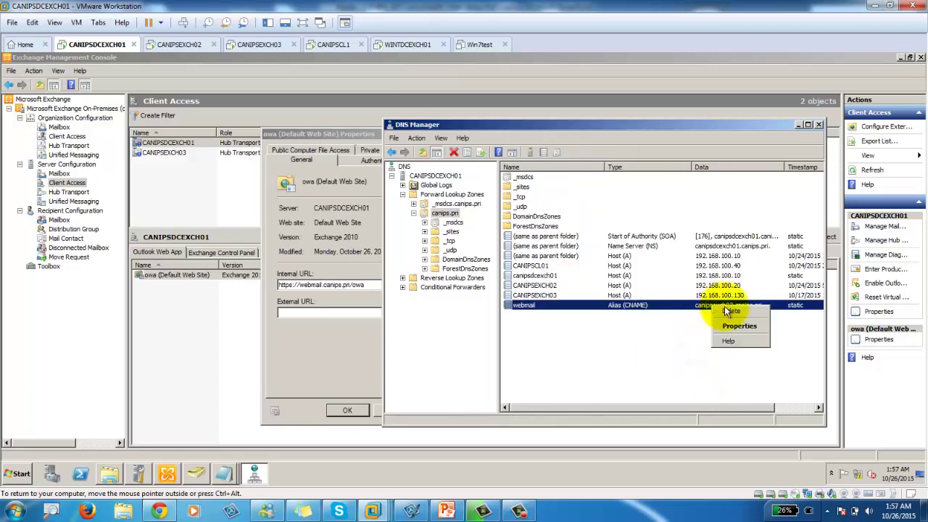
left_click(732, 313)
left_click(500, 297)
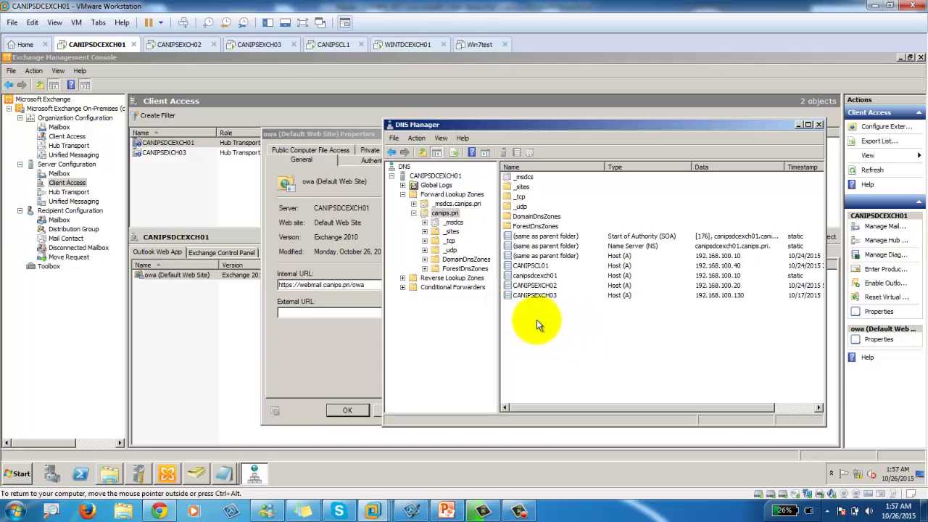
- Add a webmail host (A) record pointing to 192.168.100.10
right_click(537, 320)
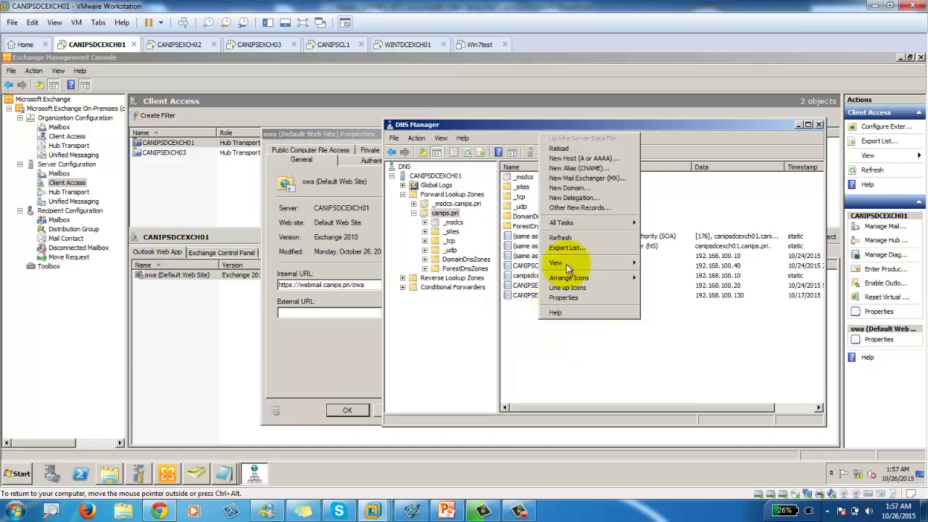
left_click(584, 158)
type("w")
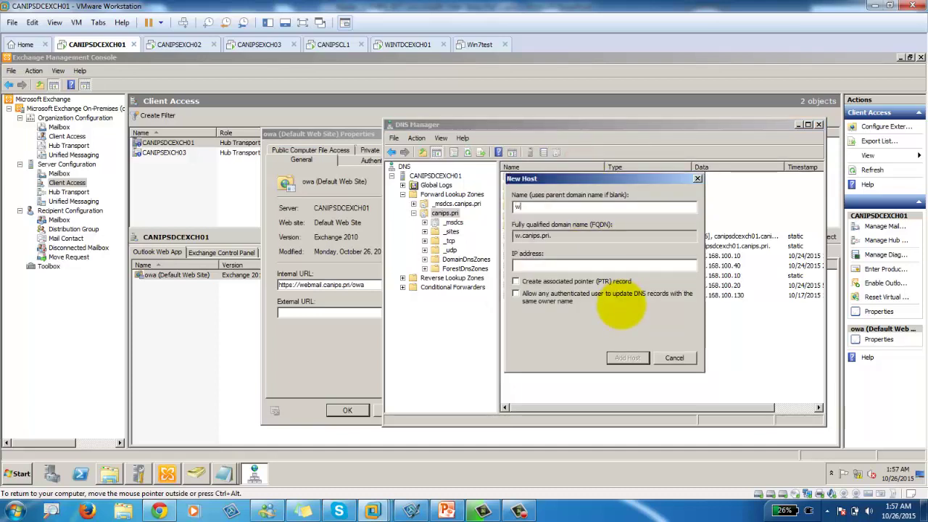
type("ebmail")
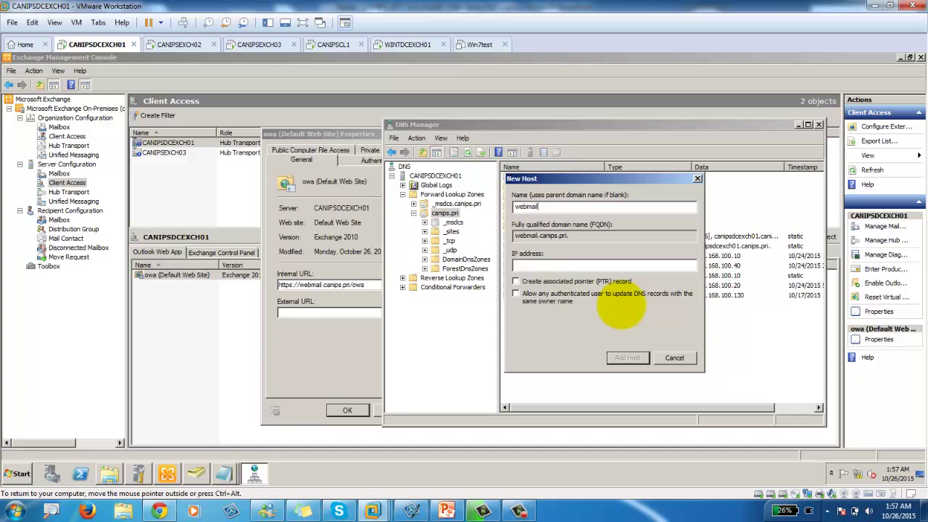
key("Tab")
type("192.168.100.10")
left_click(623, 358)
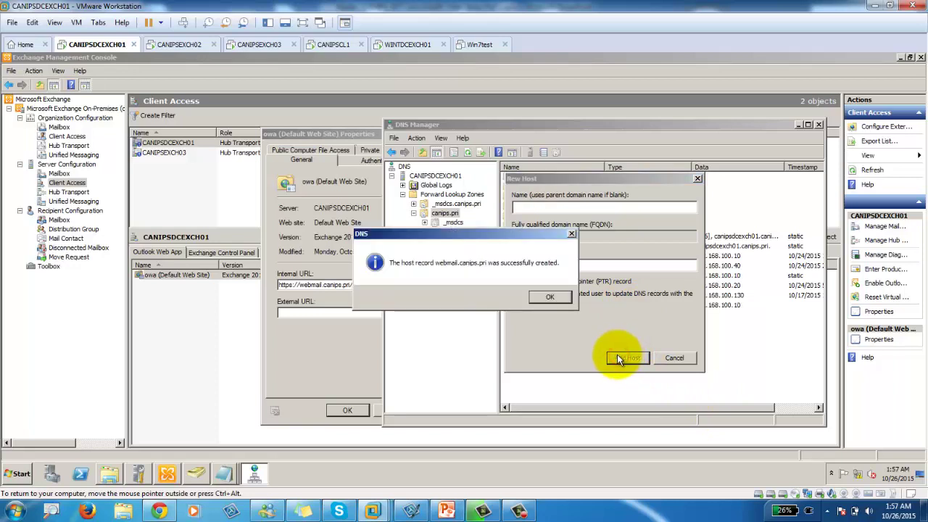
left_click(550, 297)
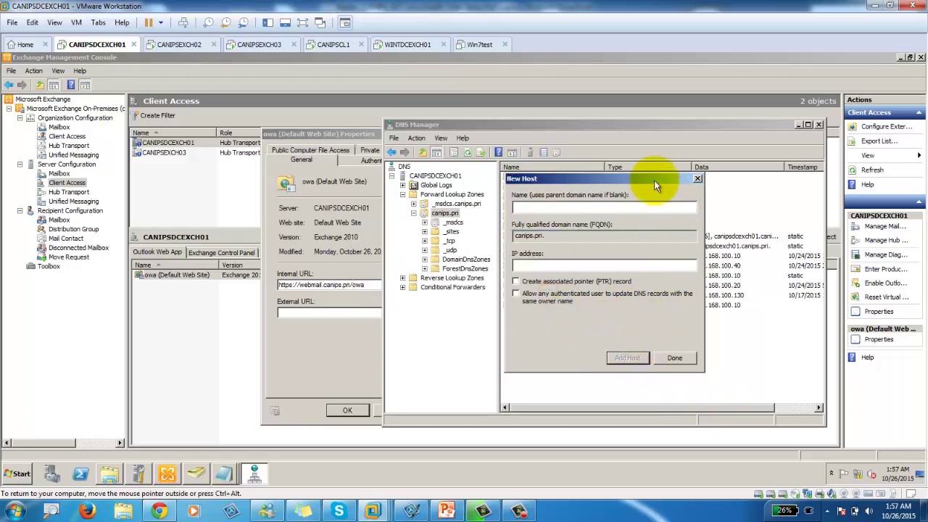
- Add a second webmail host (A) record pointing to 192.168.100.130
left_click_drag(628, 179, 391, 198)
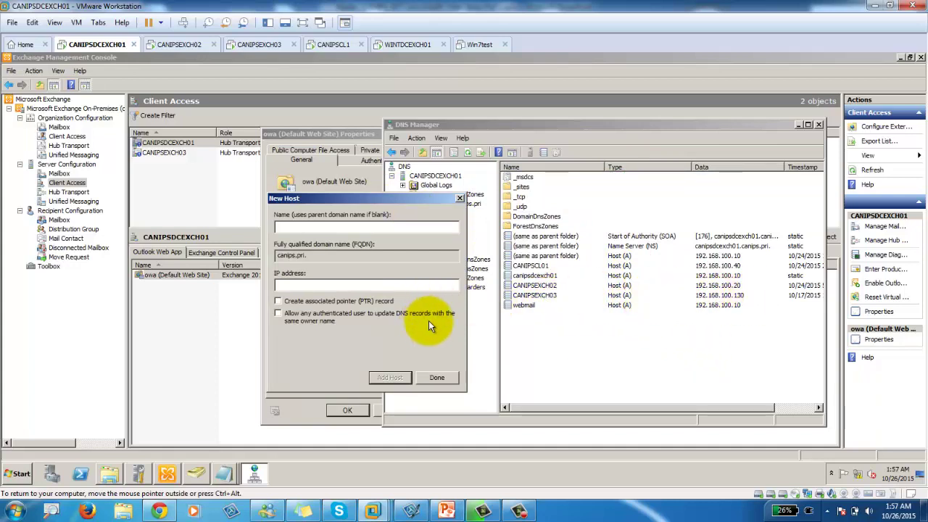
left_click(333, 229)
type("we")
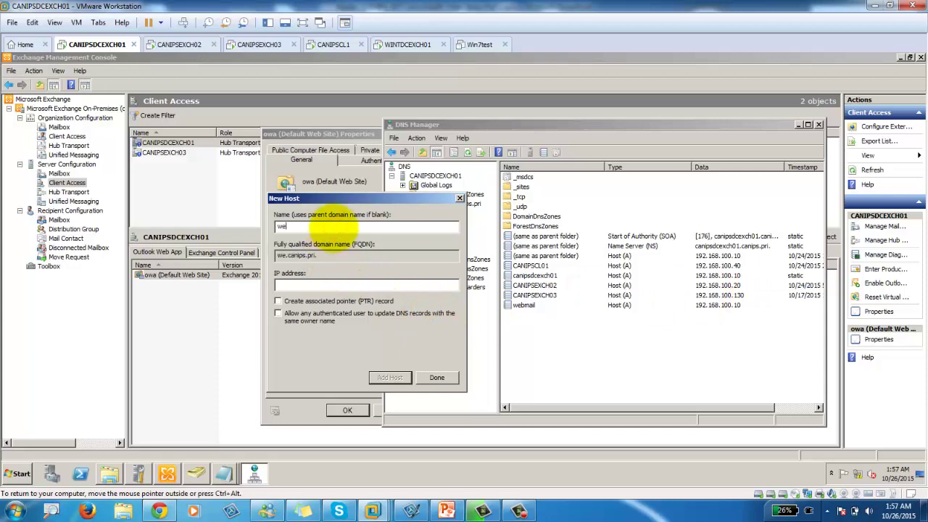
type("bmail")
key("Tab")
key("Tab")
type("192.168.100.13")
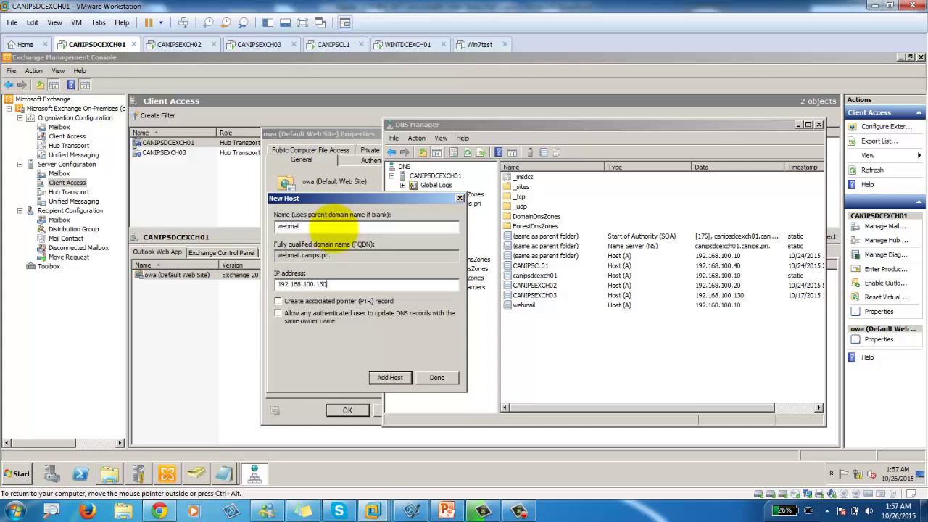
left_click(391, 378)
left_click(549, 298)
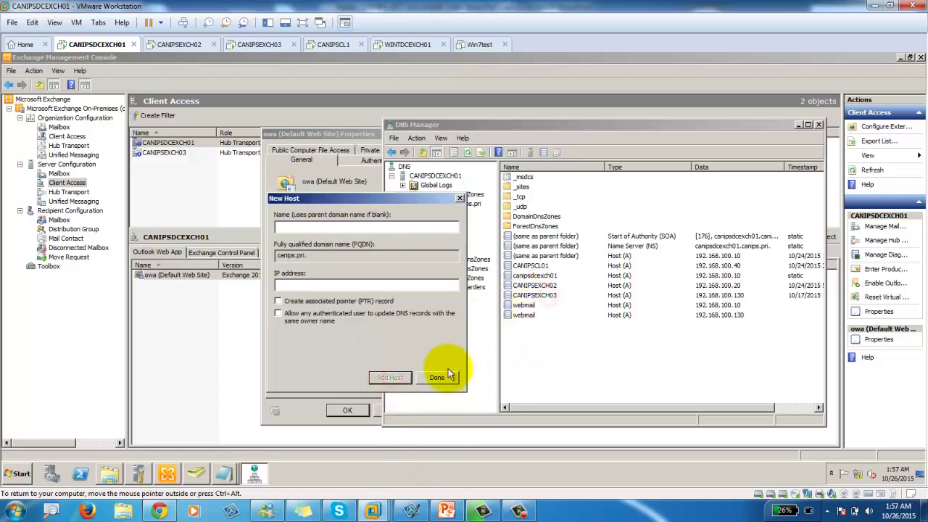
left_click(435, 377)
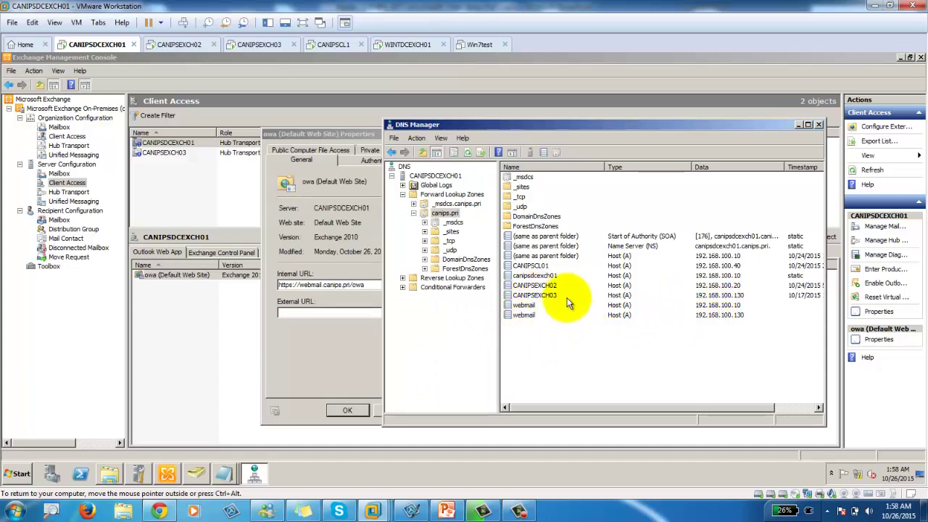
- In Command Prompt, ping webmail, fix the typo, and confirm replies from 192.168.100.10
left_click(18, 474)
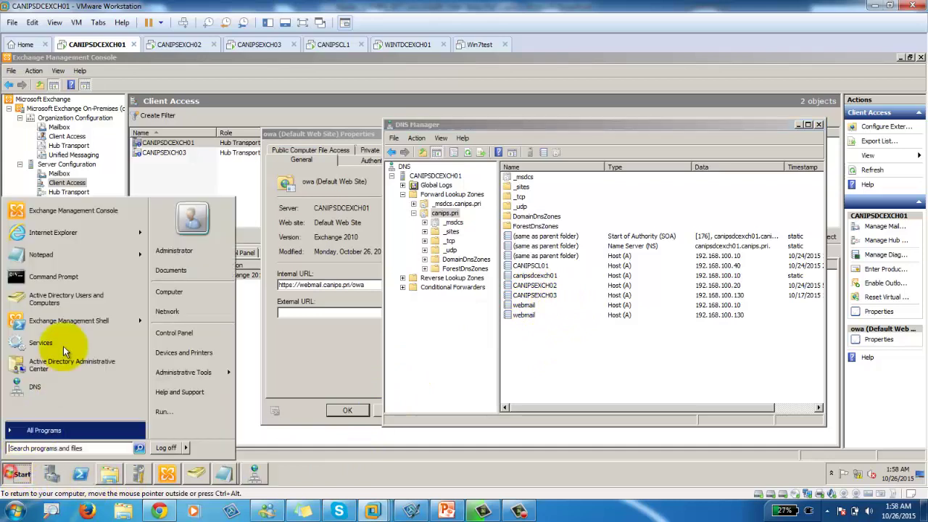
left_click(61, 279)
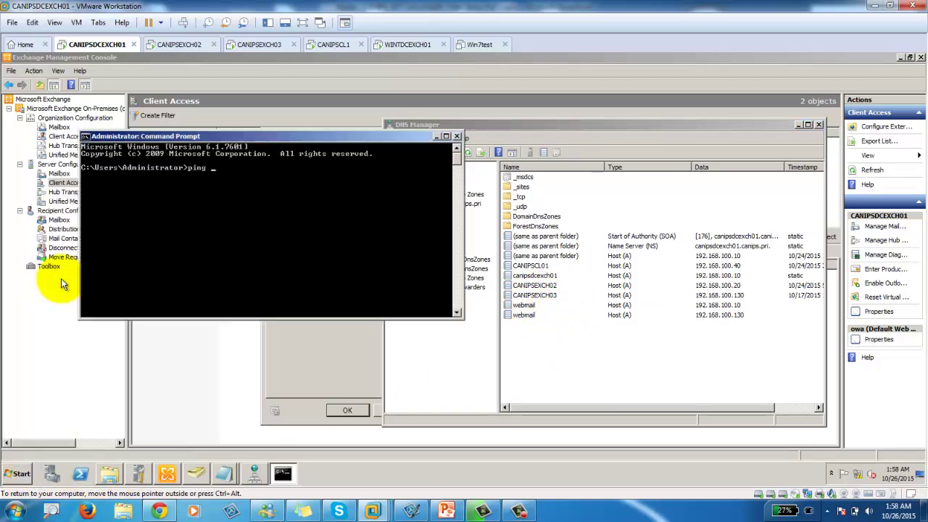
type("ping webmmail")
key("Return")
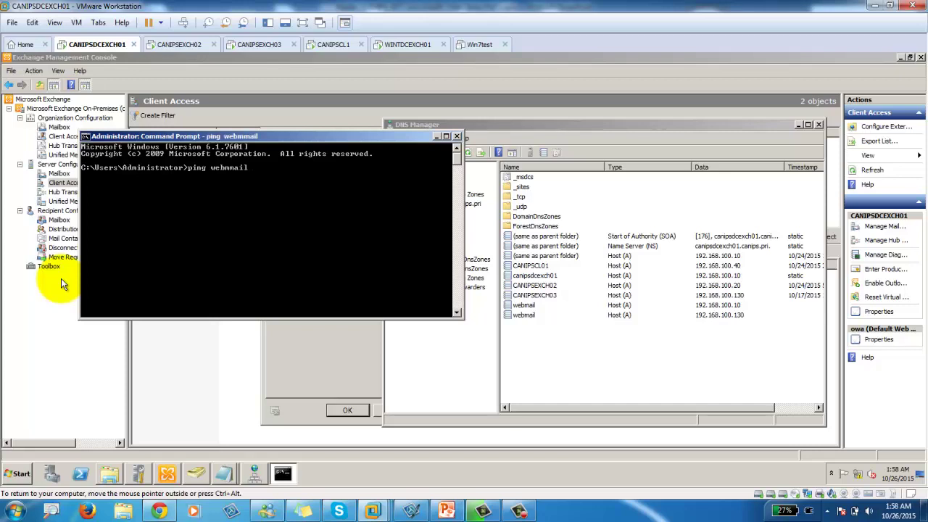
key("Up")
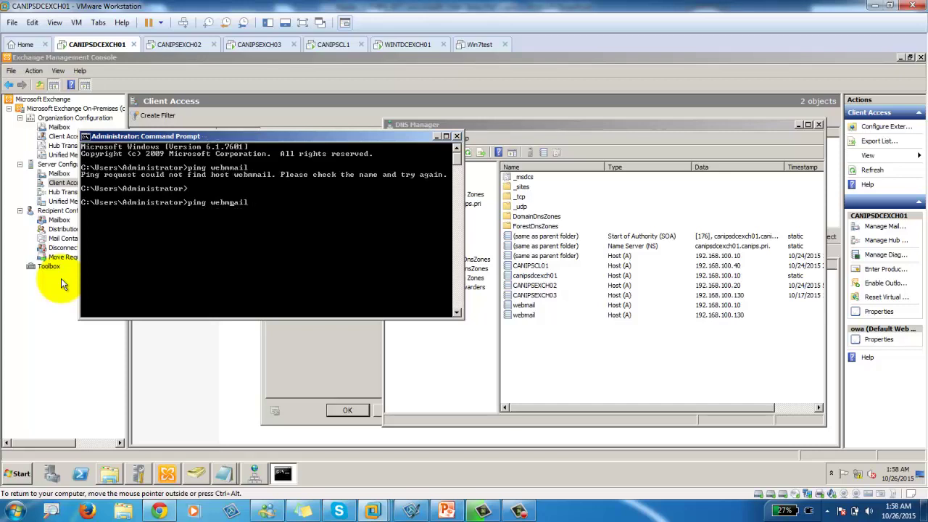
key("Delete")
key("Return")
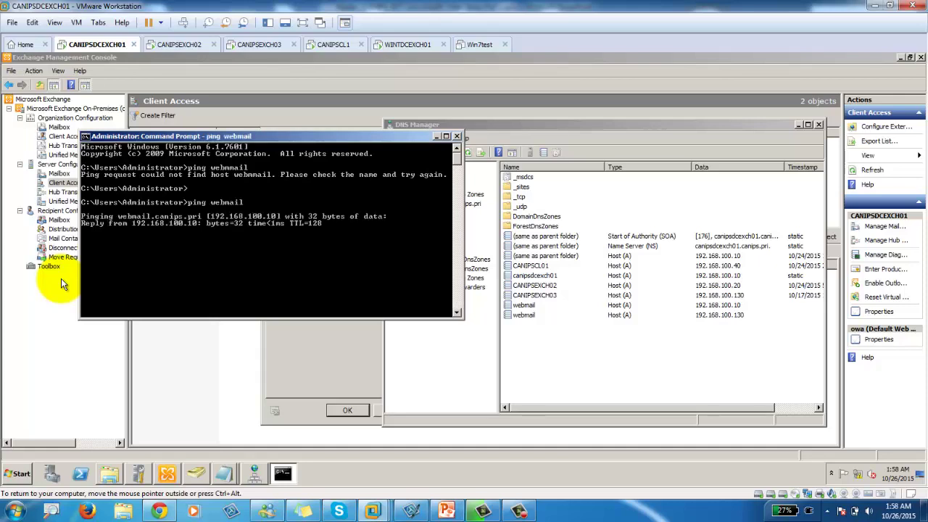
left_click(439, 363)
- Close the OWA properties, keeping the new URL, and start Internet Explorer in the VM
left_click(330, 341)
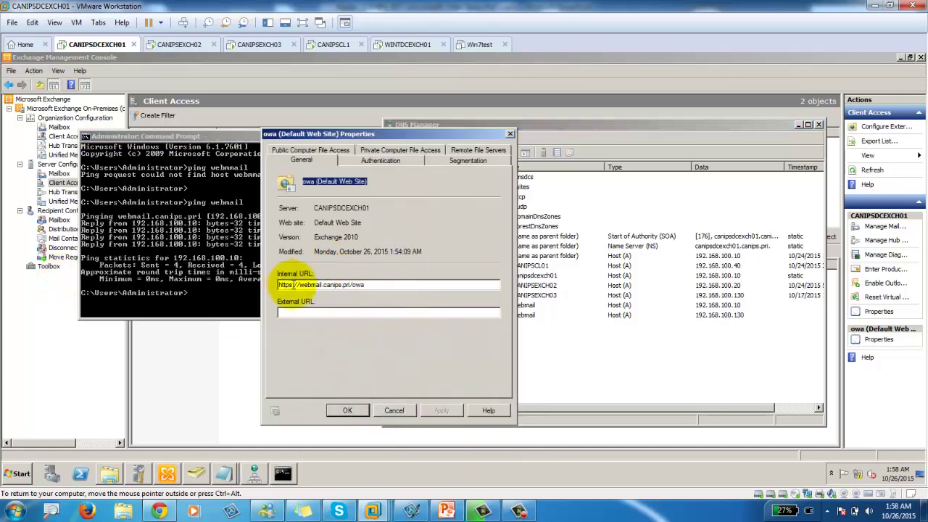
left_click(348, 410)
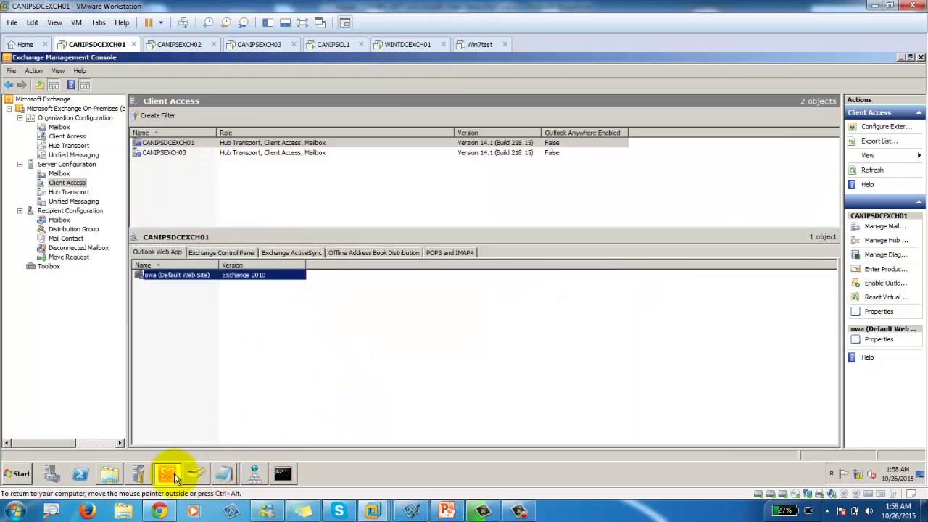
left_click(22, 479)
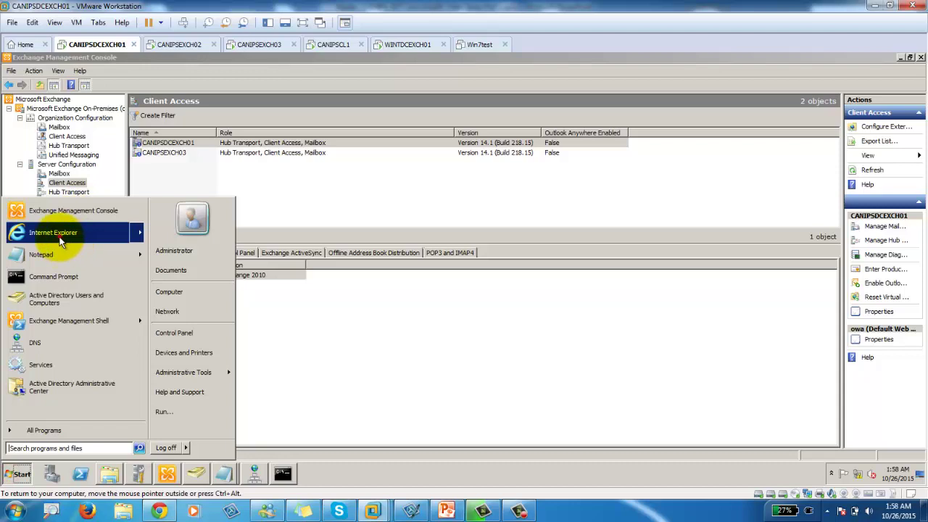
left_click(297, 221)
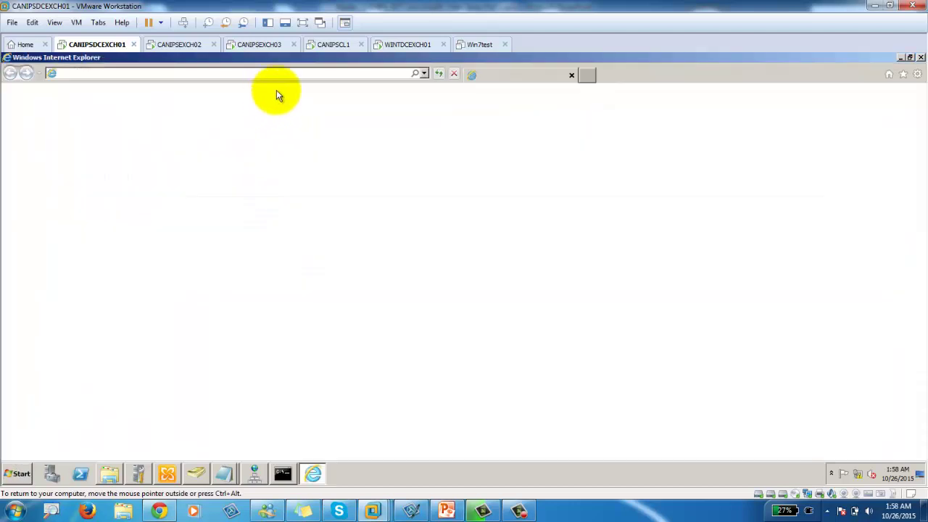
left_click(308, 74)
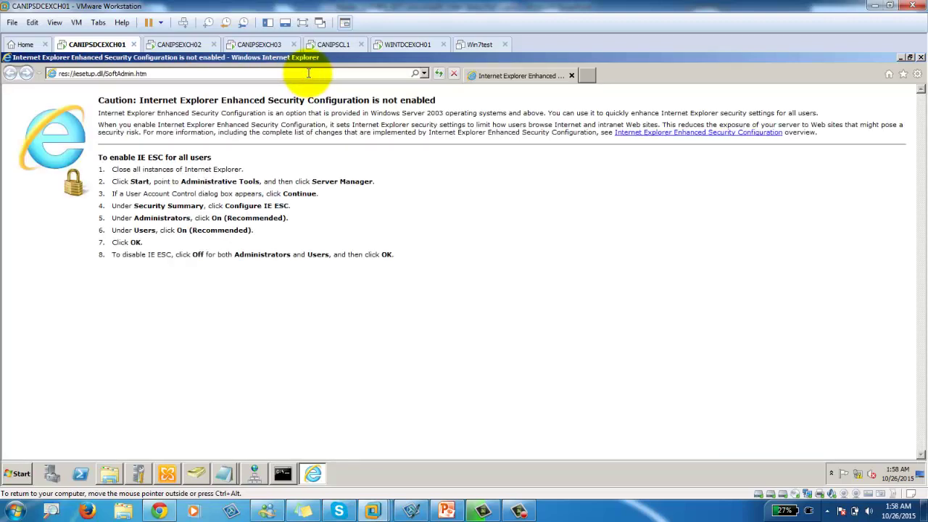
left_click(309, 72)
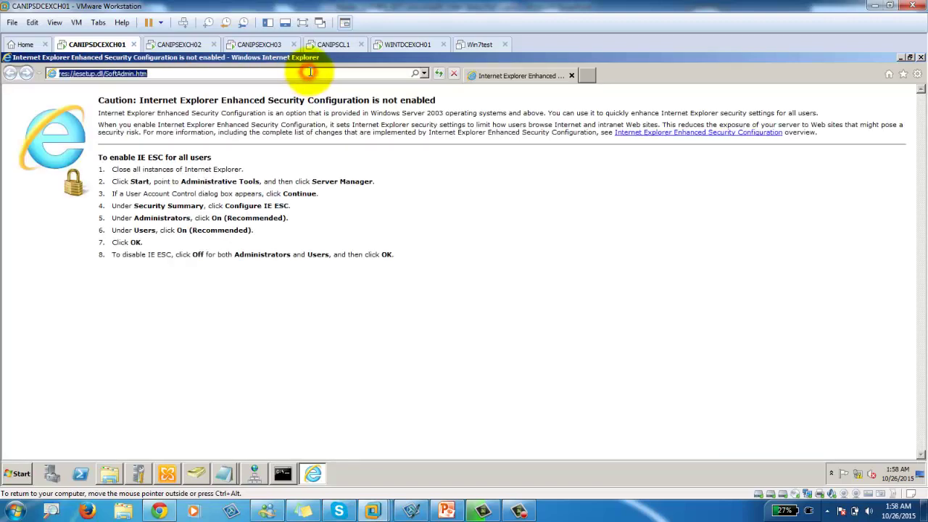
type("https")
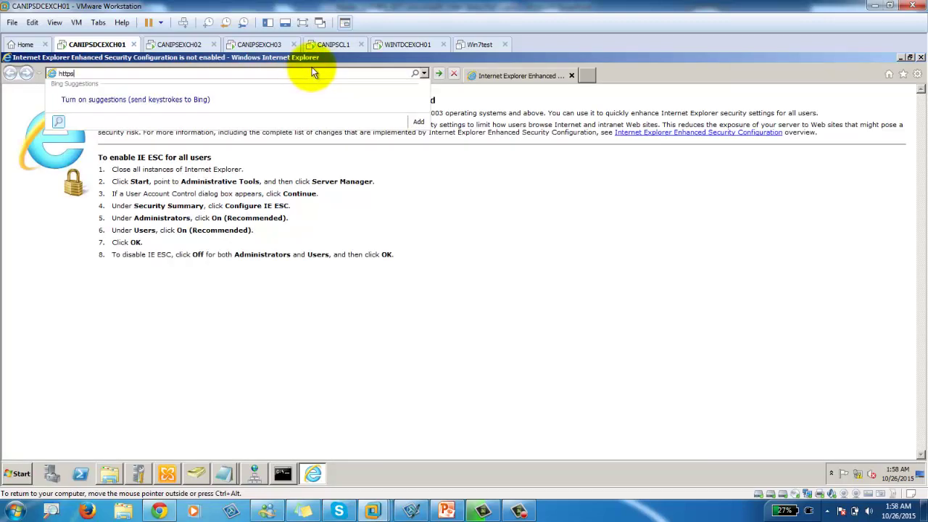
type("://webmail.canips.pri")
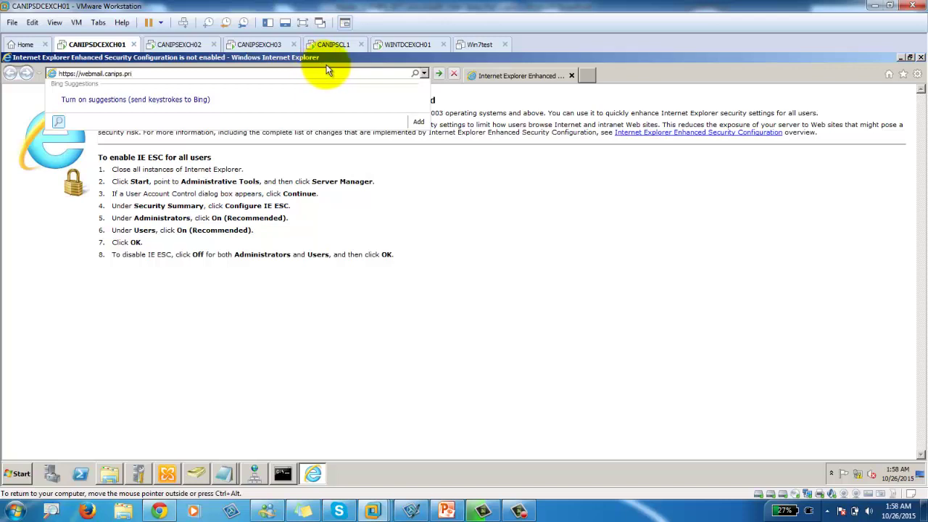
type("/owa")
key("Return")
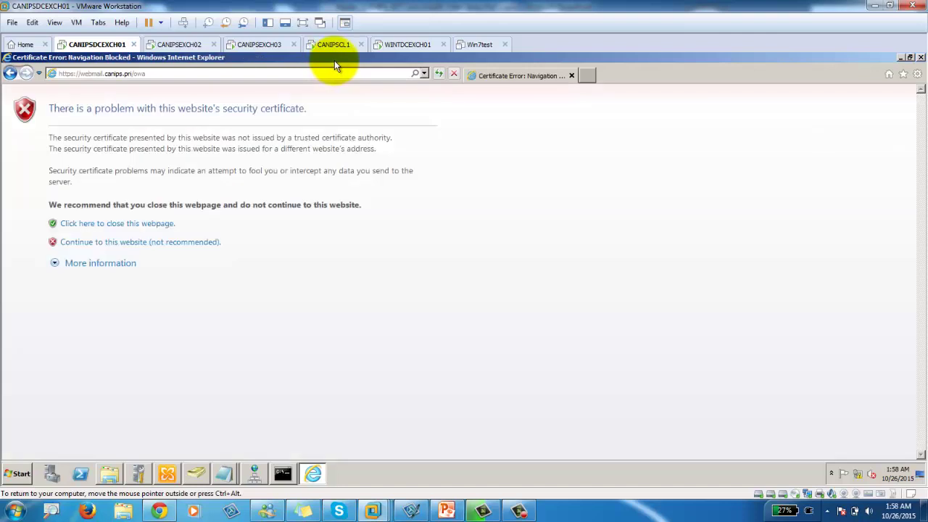
- Continue past the certificate warning and sign in to OWA as a private computer with domain credentials
left_click(171, 251)
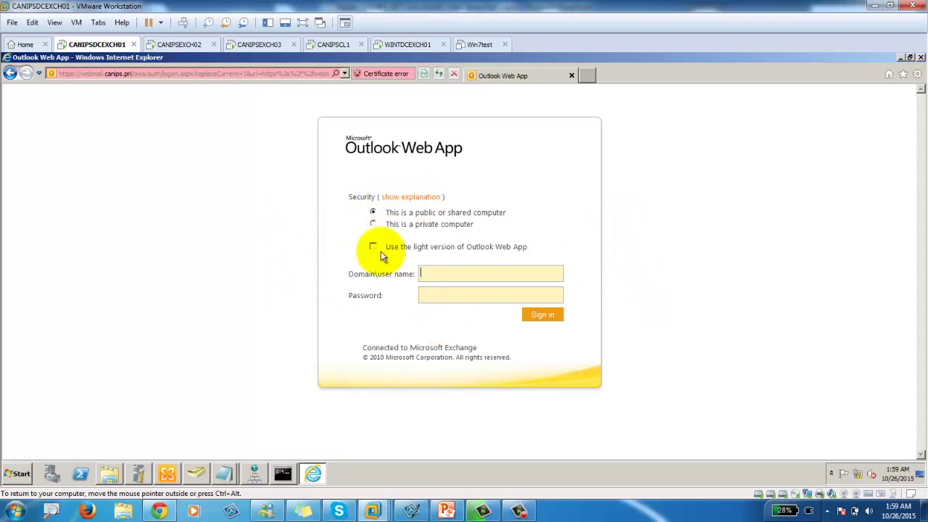
left_click(424, 224)
left_click(445, 307)
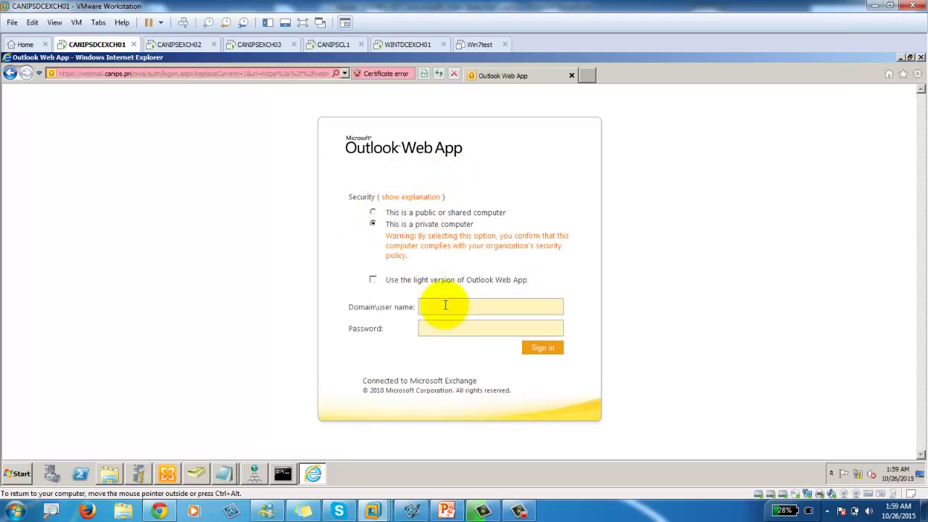
type("ma")
type("***")
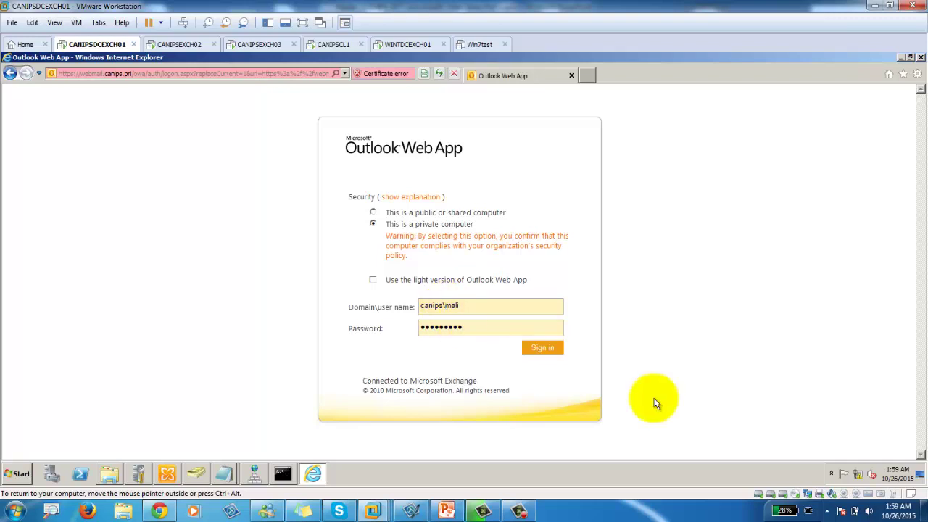
left_click(532, 348)
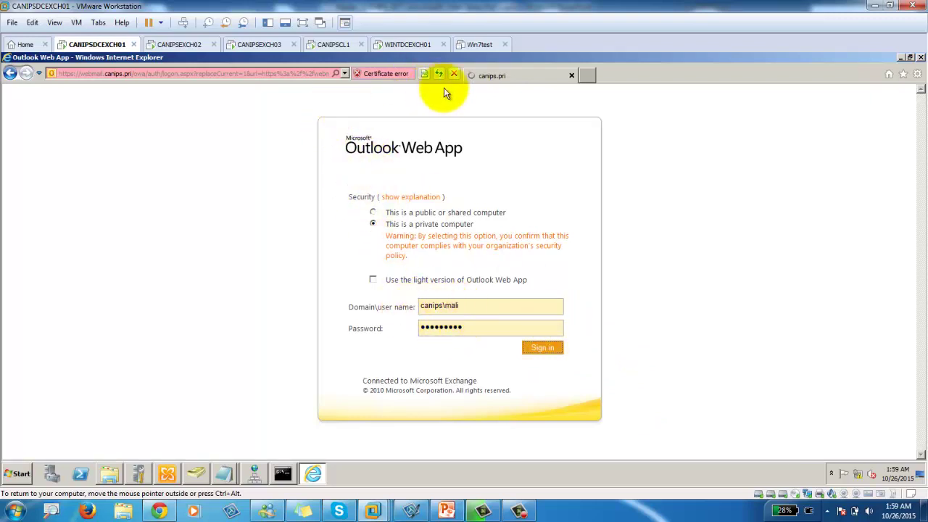
- On CANIPSEXCH02, launch Internet Explorer and return to the Exchange Management Console
left_click(181, 44)
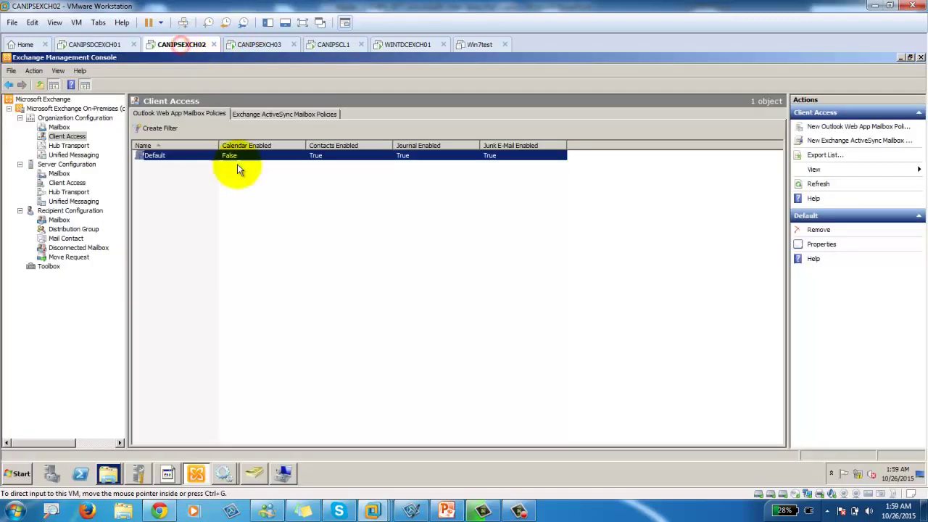
left_click(18, 474)
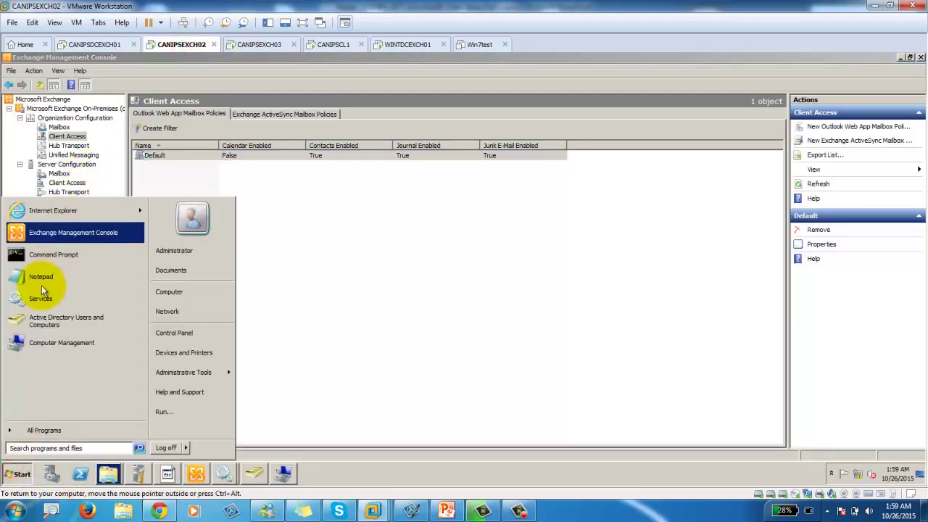
left_click(51, 210)
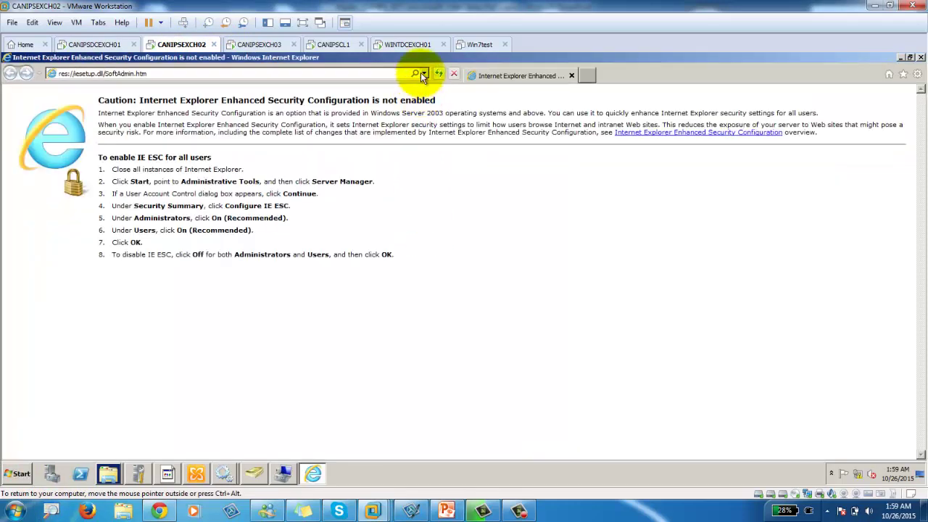
left_click(197, 473)
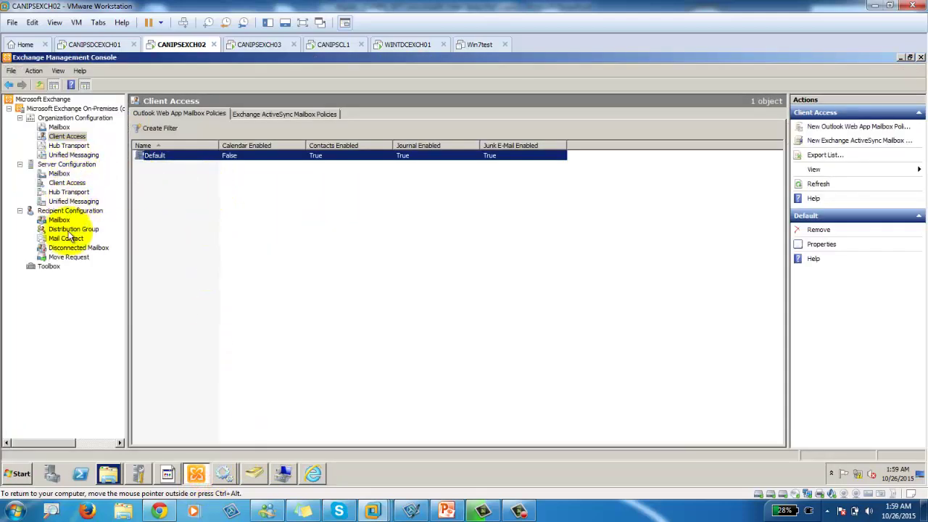
- Open the owa (Default Web Site) properties for CANIPSEXCH03 under Client Access
left_click(68, 184)
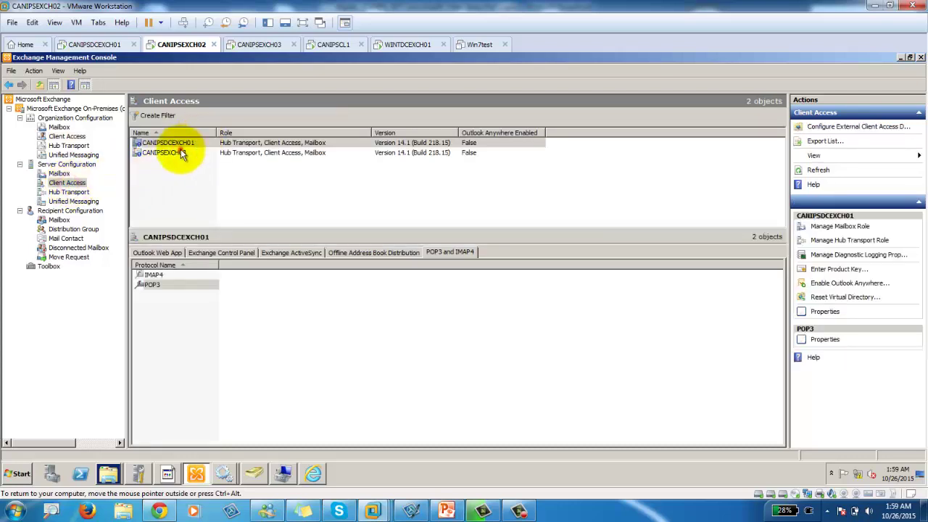
left_click(177, 153)
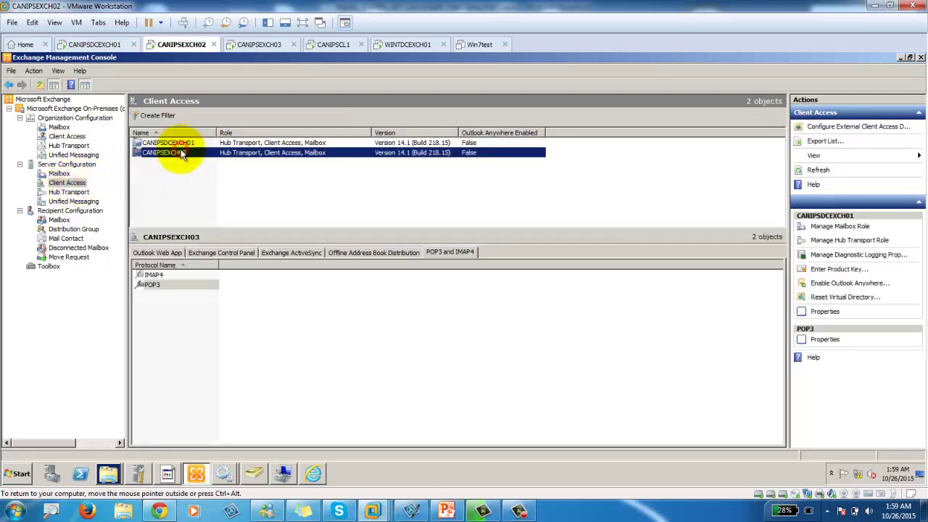
left_click(159, 253)
left_click(165, 279)
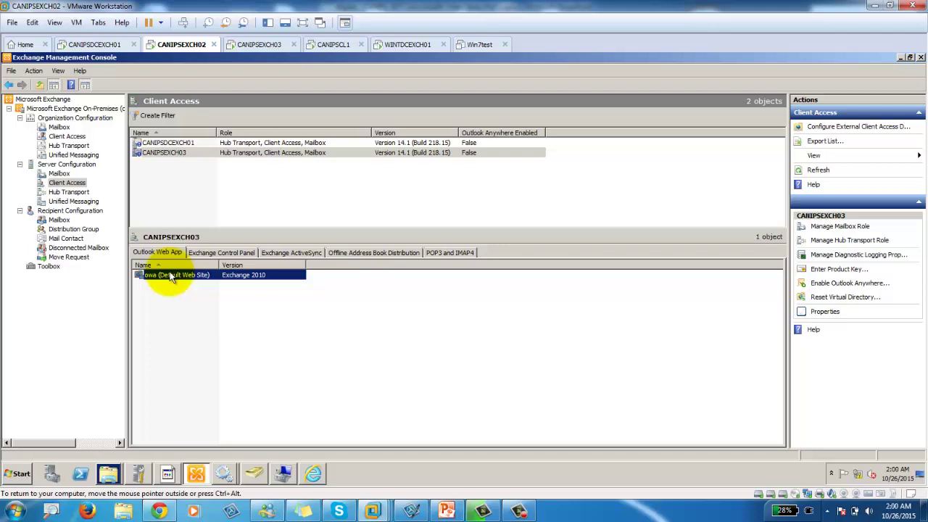
double_click(170, 277)
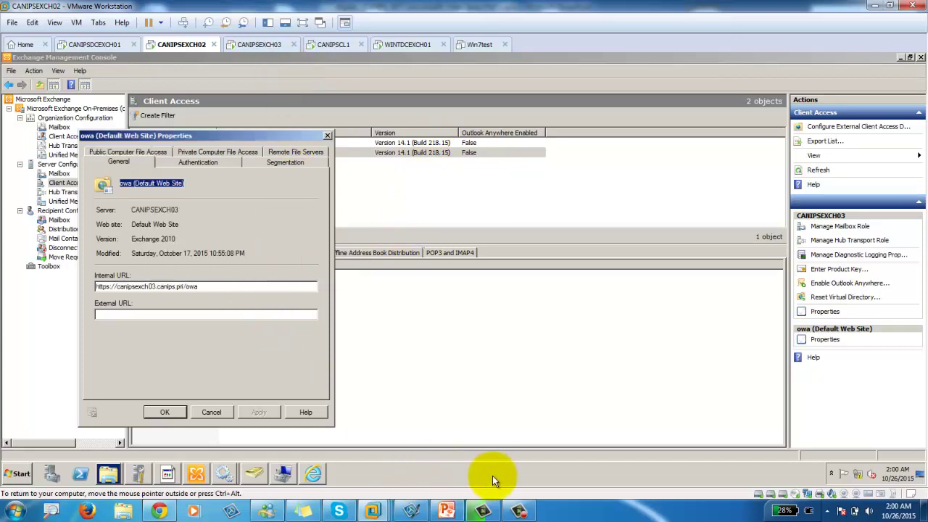
- Replace the server name in CANIPSEXCH03's OWA internal URL with webmail and save it
double_click(114, 288)
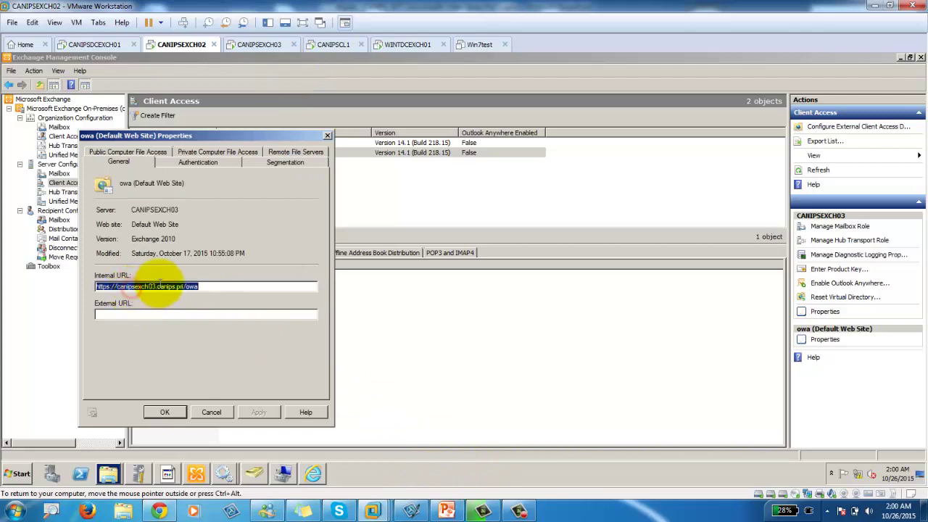
left_click(156, 288)
key("BackSpace")
key("BackSpace")
key("BackSpace")
key("BackSpace")
key("BackSpace")
key("BackSpace")
key("BackSpace")
key("BackSpace")
key("BackSpace")
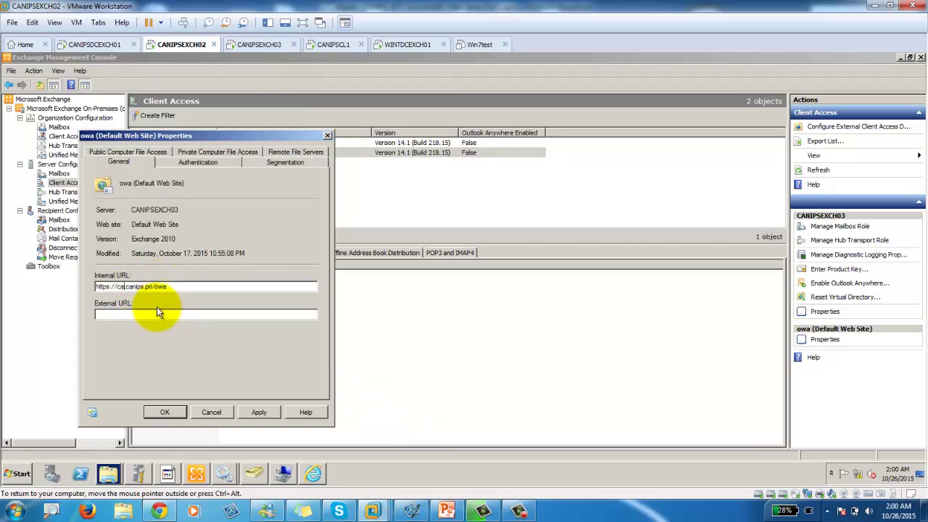
type("webmail")
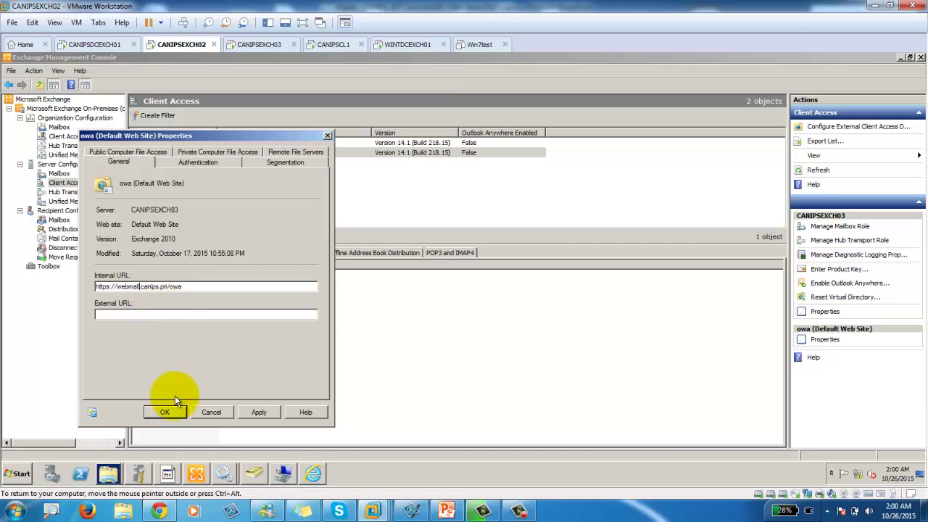
left_click(163, 413)
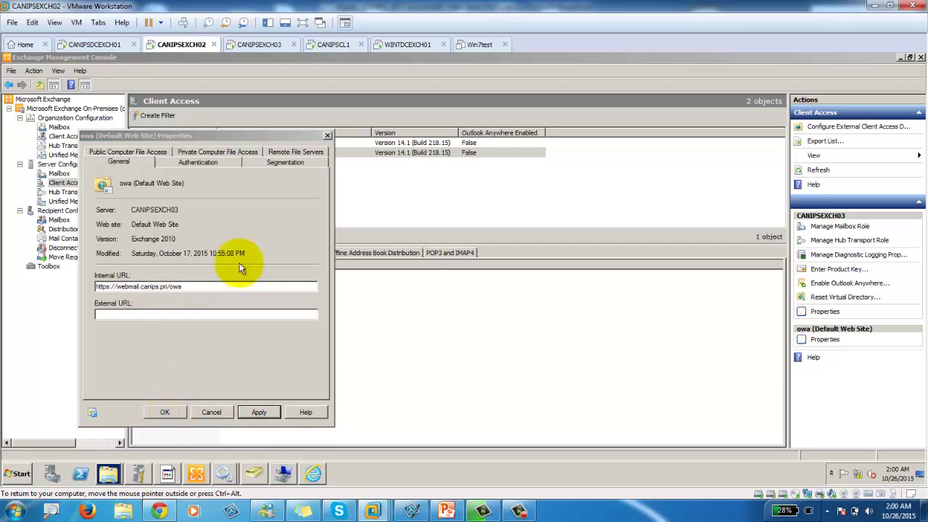
left_click(313, 475)
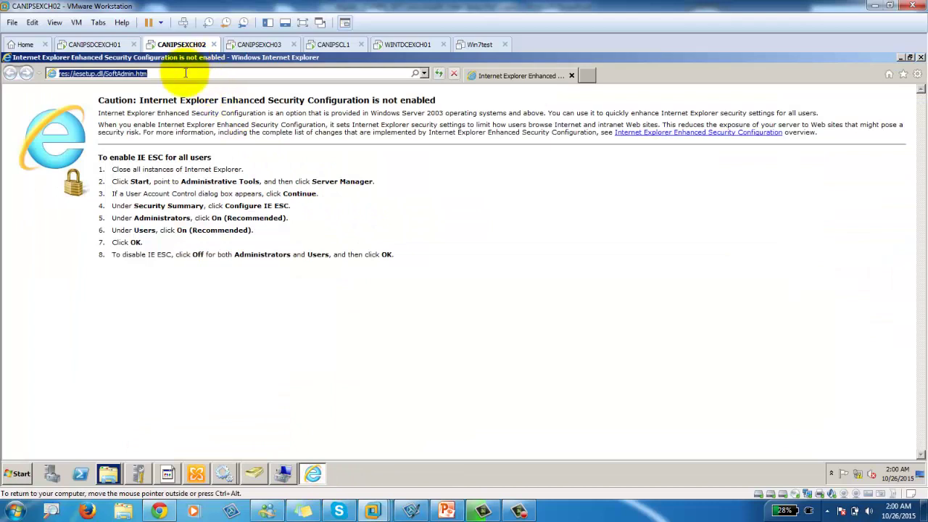
type("https://")
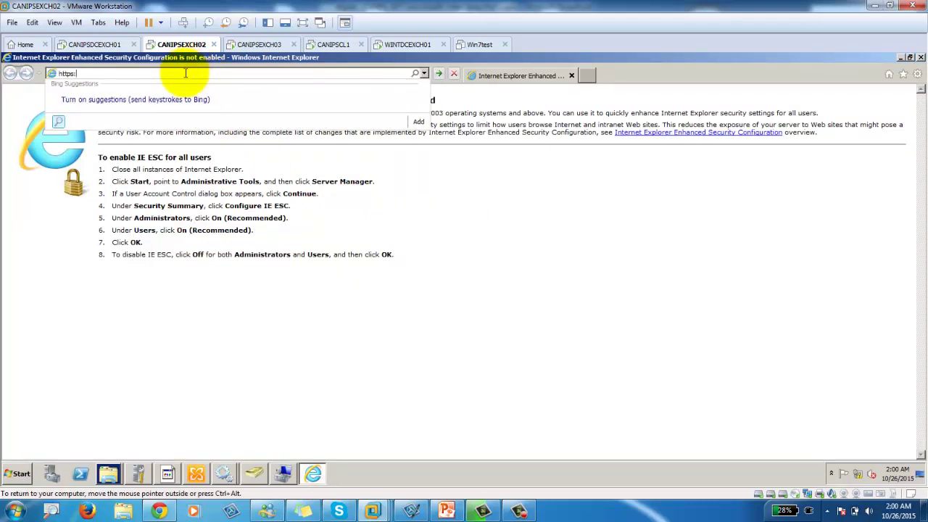
type("webmail.canips.pri/owa")
key("Return")
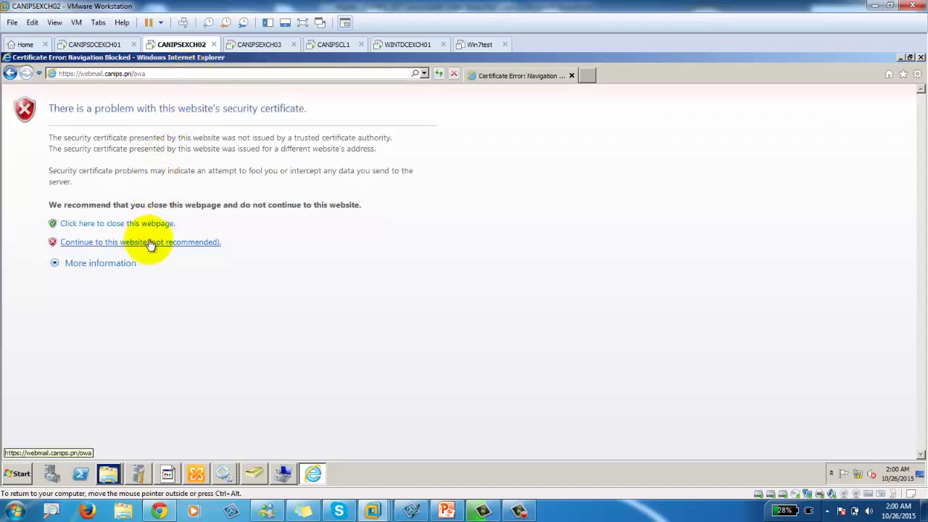
left_click(149, 244)
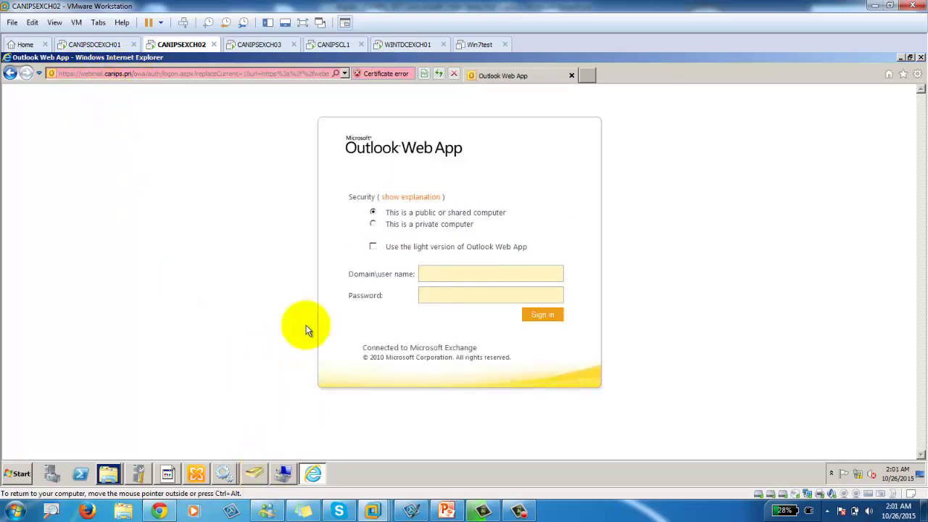
left_click(98, 44)
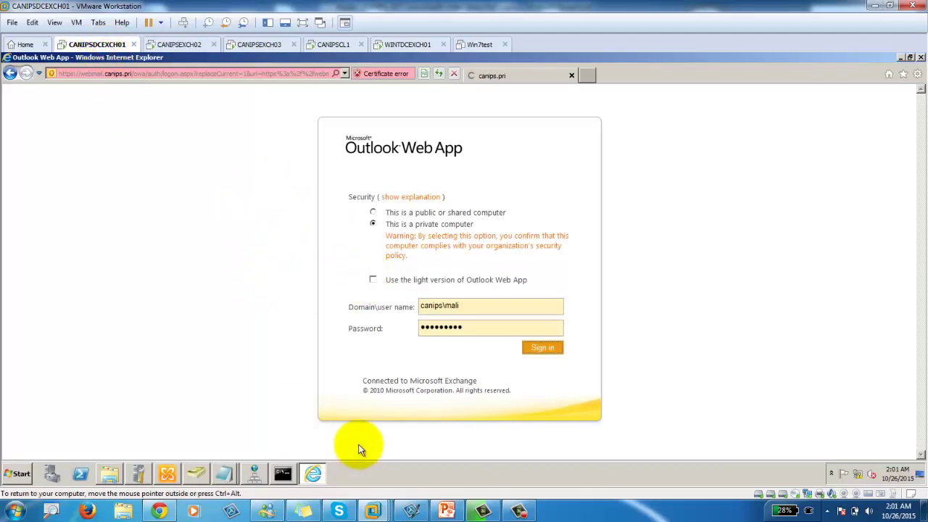
- Show CANIPSDCEXCH01's Exchange Control Panel directories in the Exchange Management Console
left_click(168, 473)
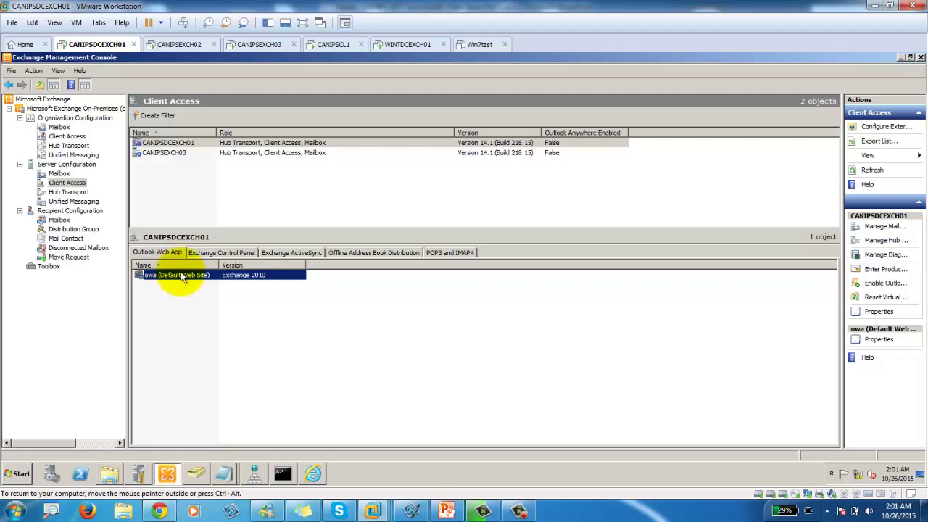
left_click(519, 510)
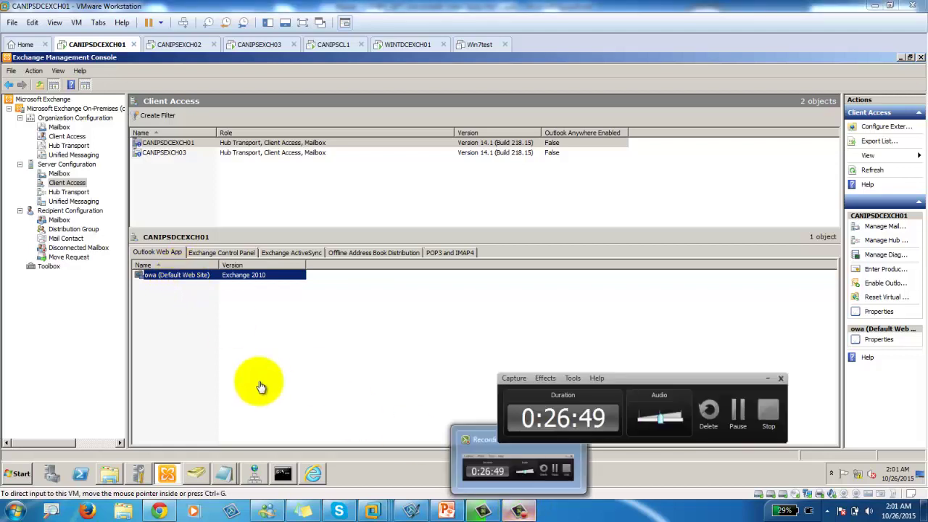
left_click(767, 379)
left_click(227, 253)
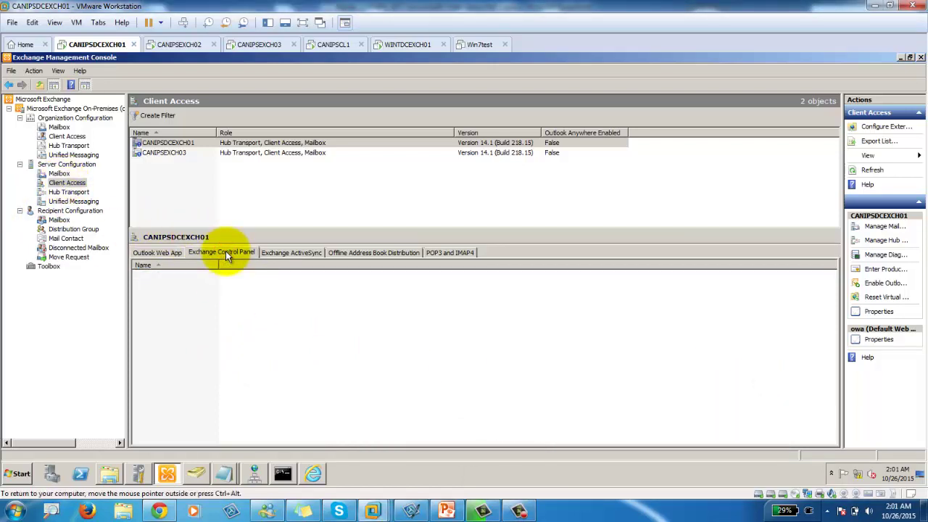
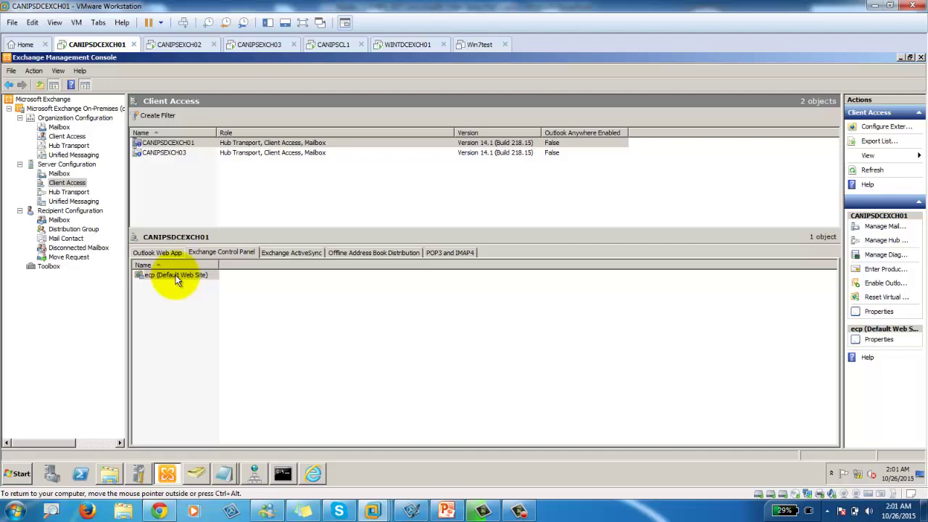
- Open the ecp (Default Web Site) properties on CANIPSDCEXCH01, then switch to the CANIPSEXCH03 VM
double_click(176, 279)
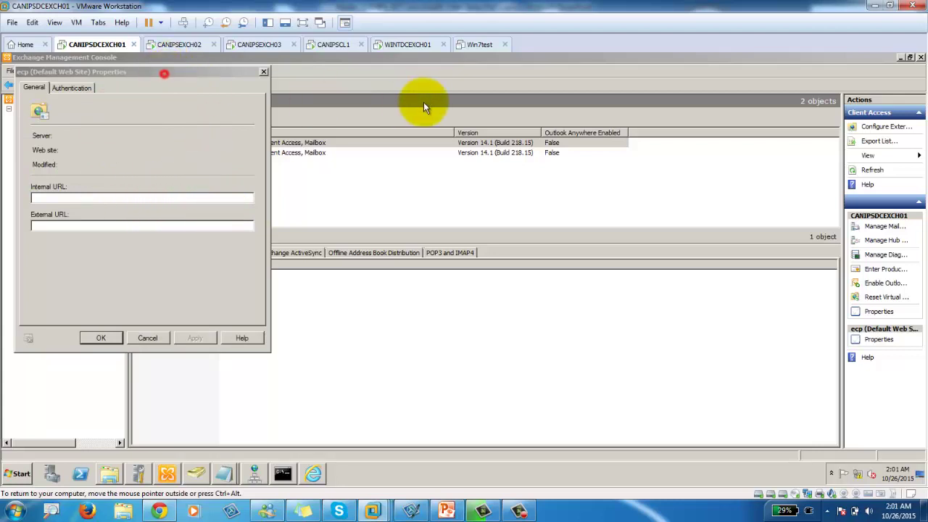
left_click(187, 44)
left_click(259, 46)
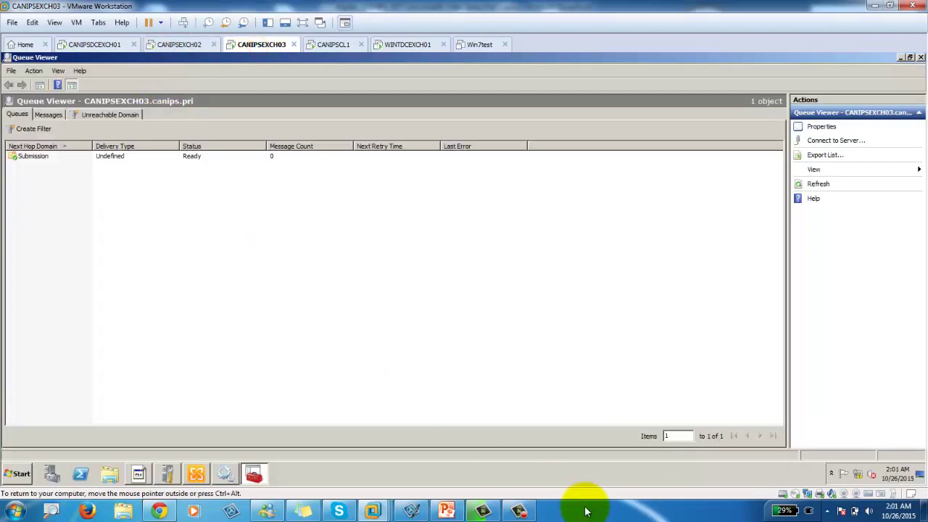
- Check CANIPSEXCH03's CPU and memory usage in Task Manager, then return toward CANIPSDCEXCH01
right_click(594, 513)
left_click(638, 471)
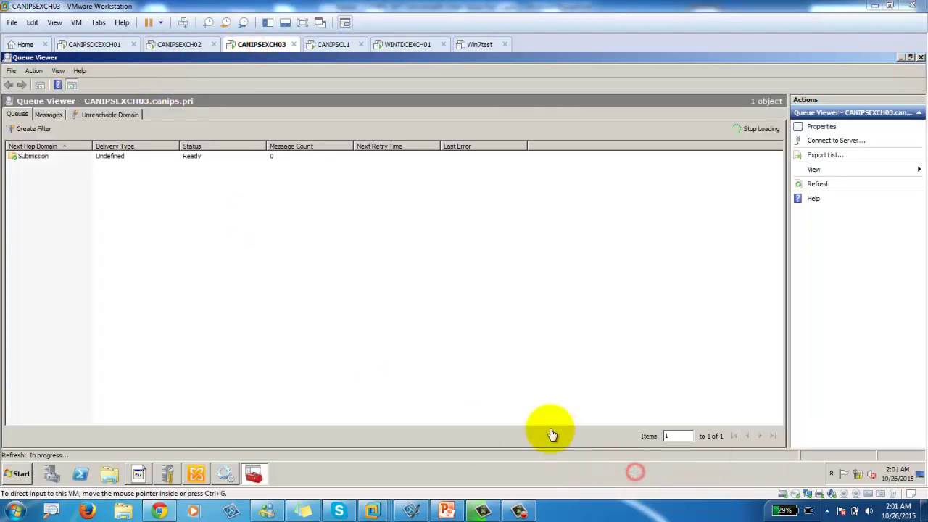
left_click(409, 48)
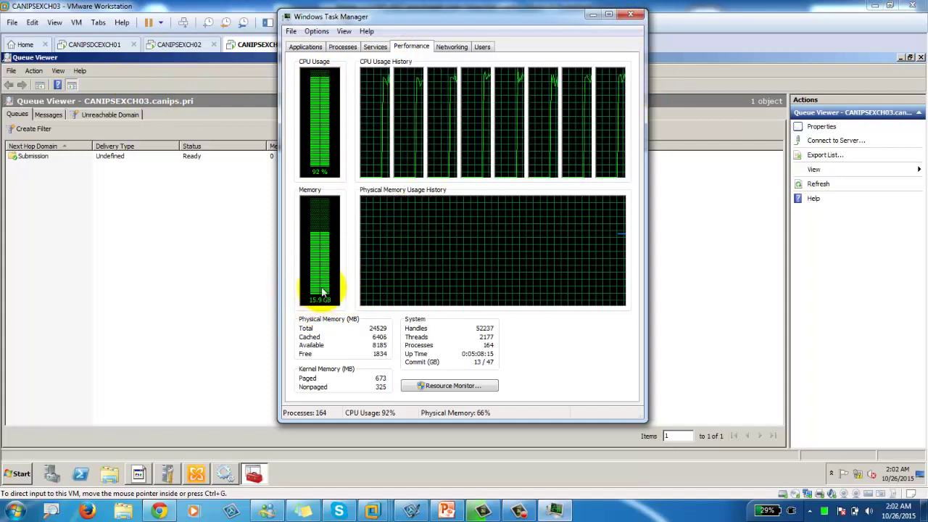
left_click(592, 15)
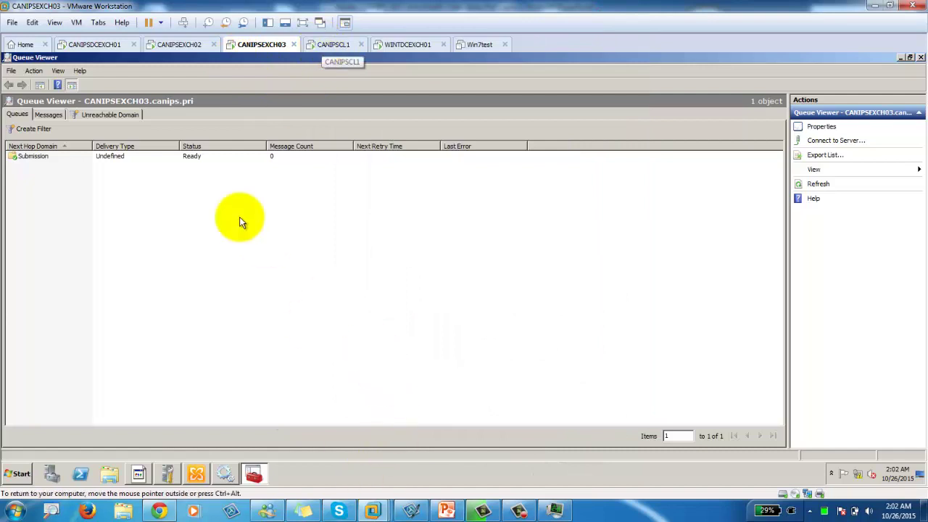
left_click(167, 42)
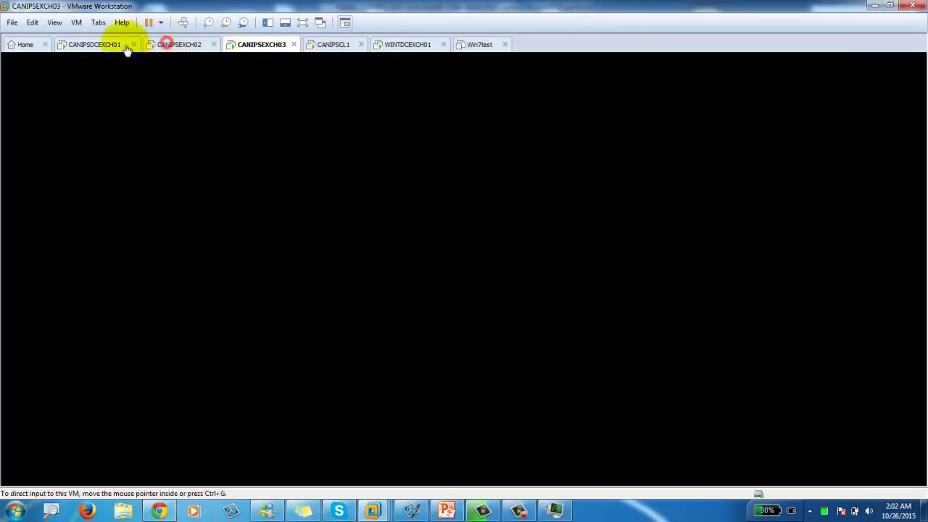
- On CANIPSDCEXCH01, move the ecp Properties dialog to the centre of the screen
left_click(102, 43)
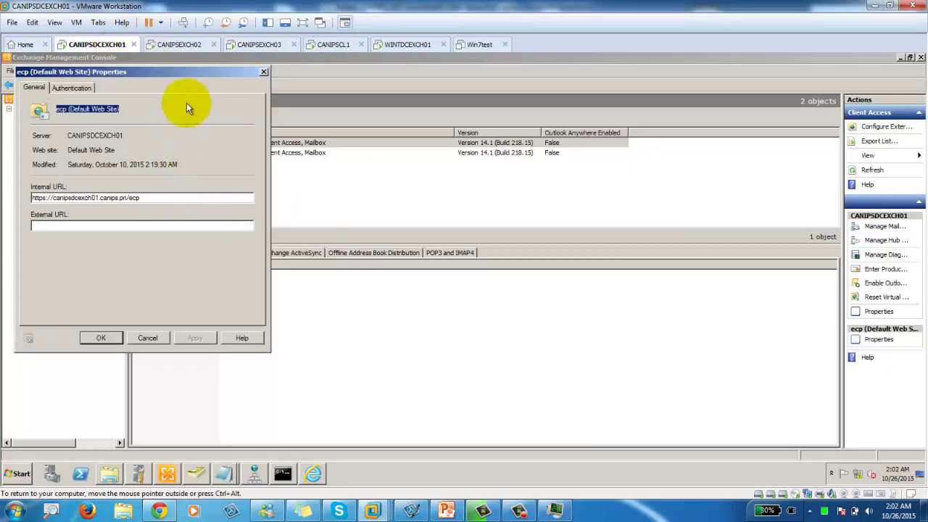
left_click(197, 68)
left_click_drag(230, 82, 509, 119)
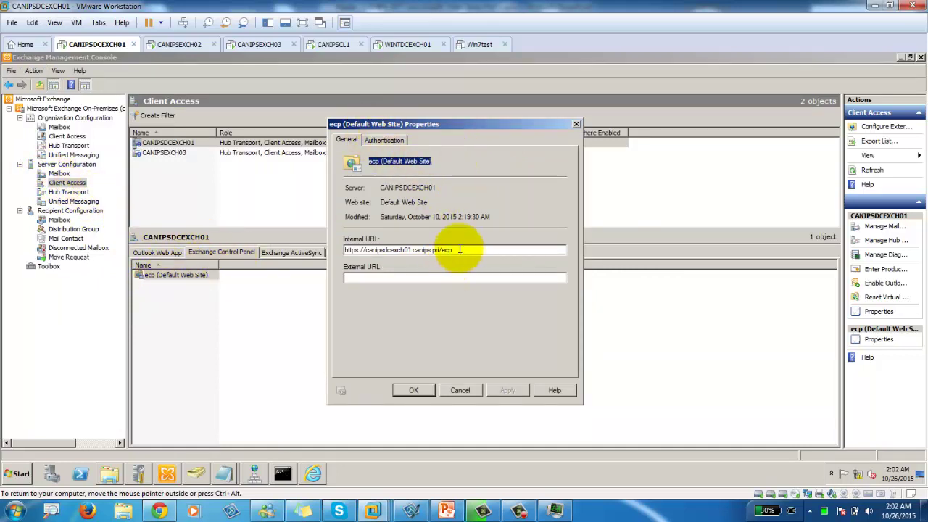
left_click_drag(453, 250, 294, 244)
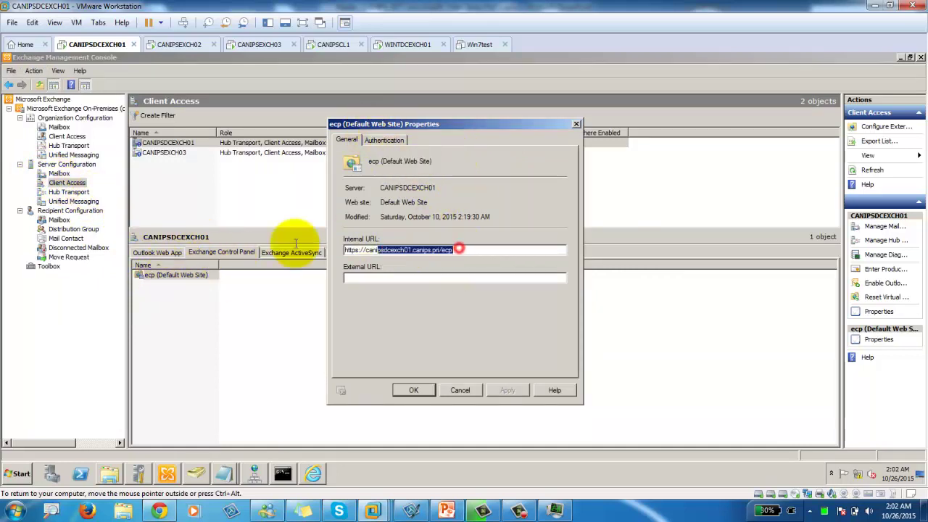
right_click(404, 249)
left_click(425, 280)
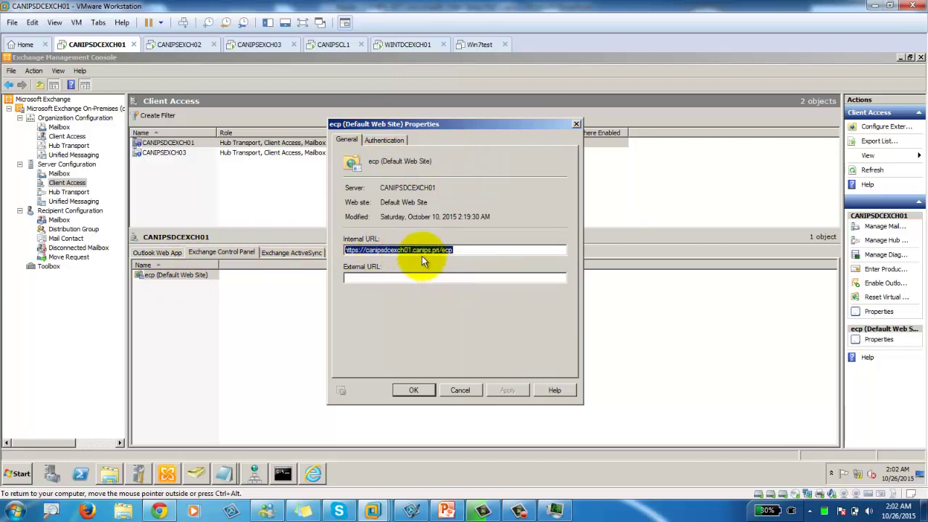
right_click(417, 249)
left_click(431, 280)
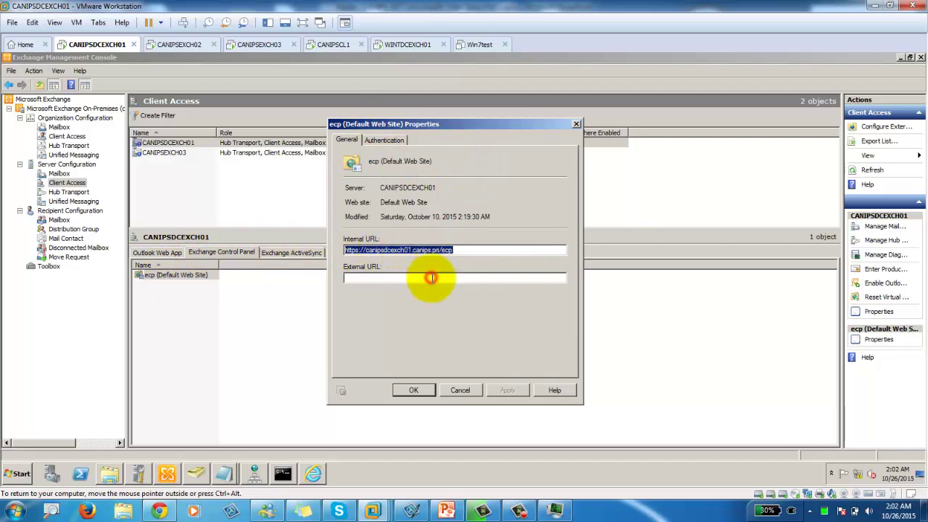
left_click(313, 473)
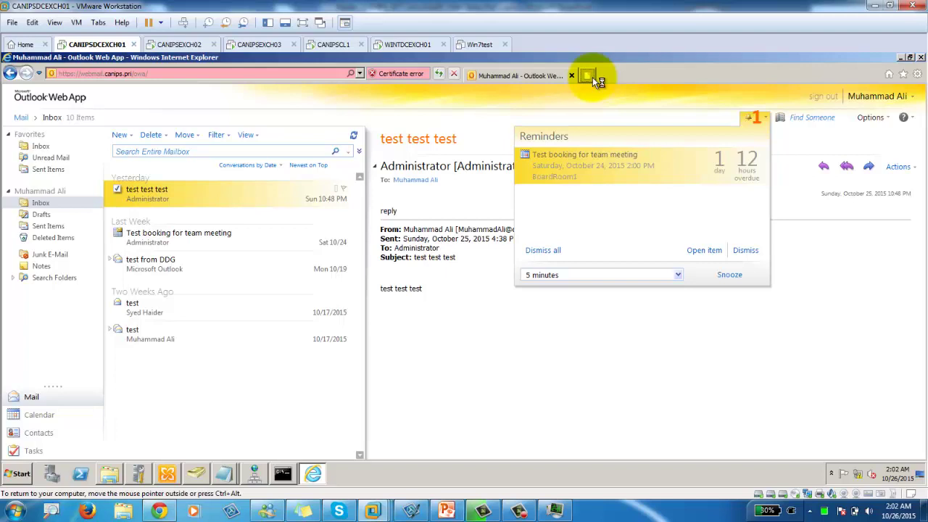
left_click(592, 76)
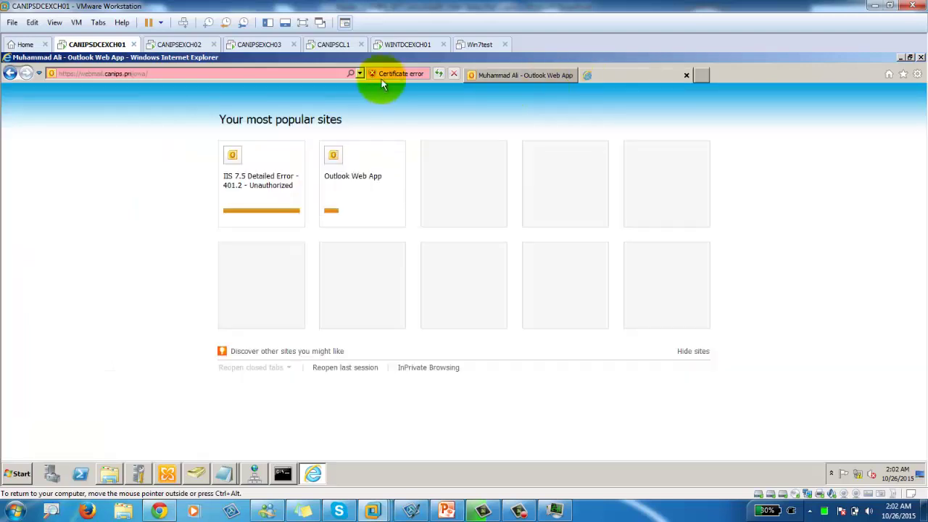
left_click(312, 74)
type("https://canipsdcexch01.canips.pri/ecp")
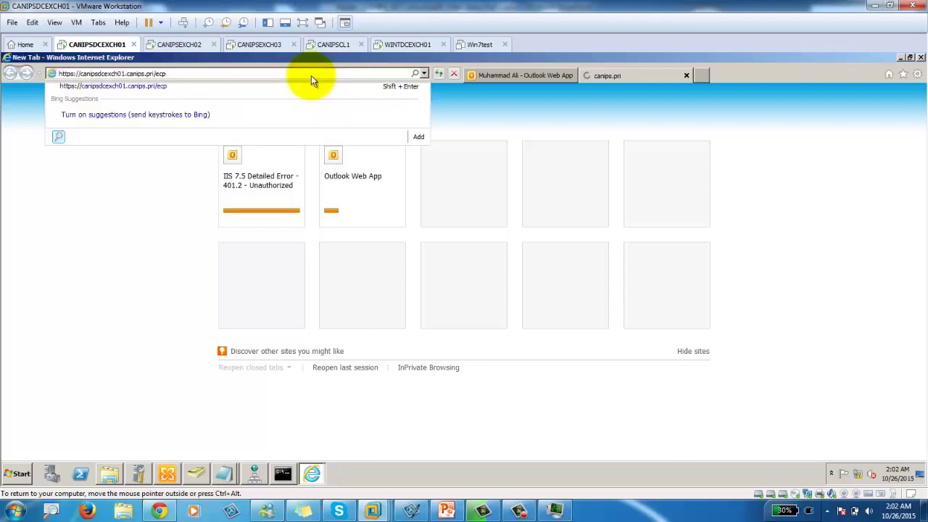
key("Return")
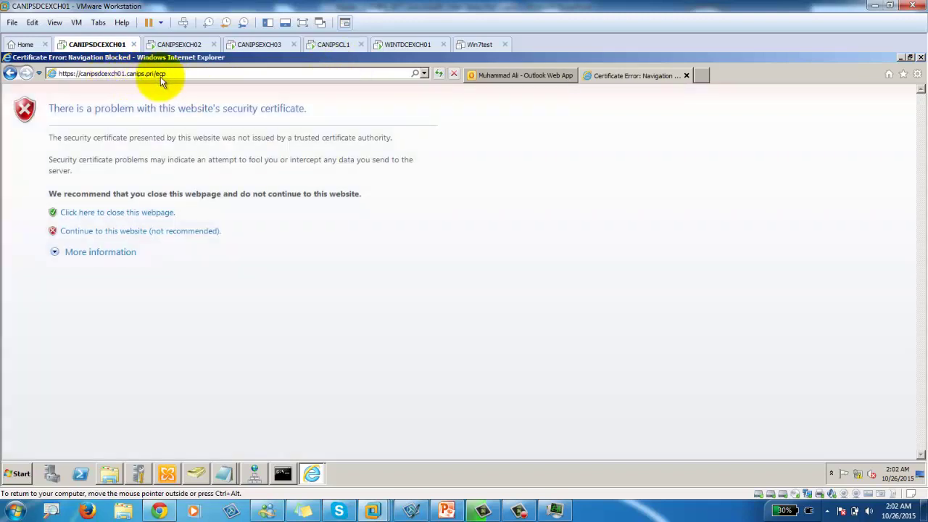
left_click(130, 232)
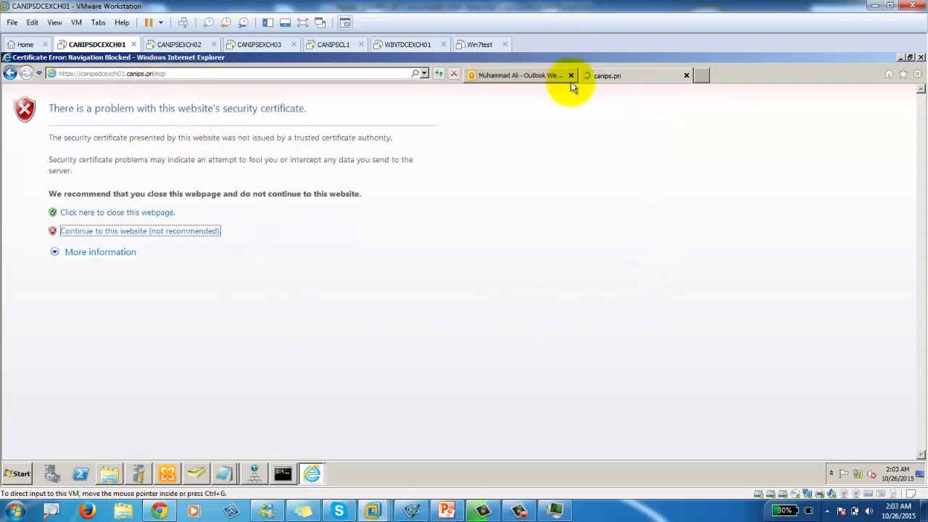
- Check the Outlook Web App tab, return to the ecp page, then switch to the CANIPSCL1 client
left_click(511, 75)
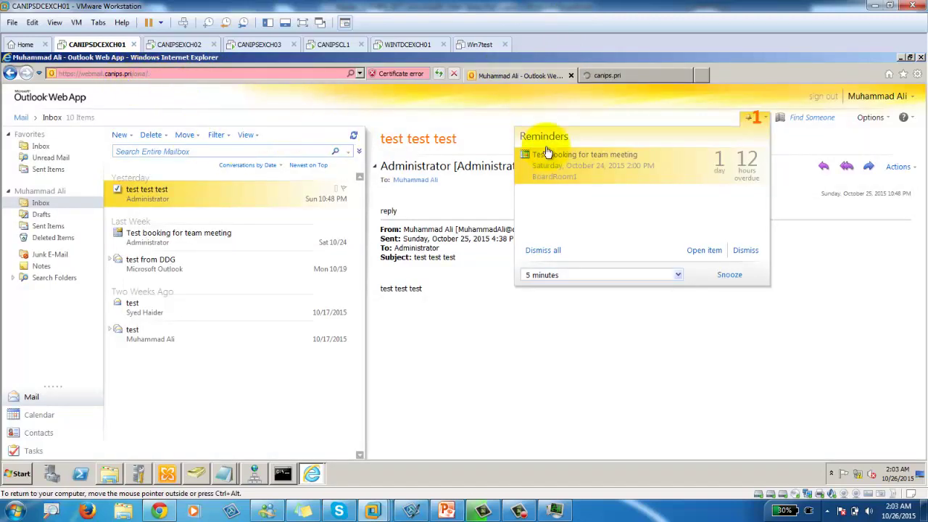
left_click(606, 76)
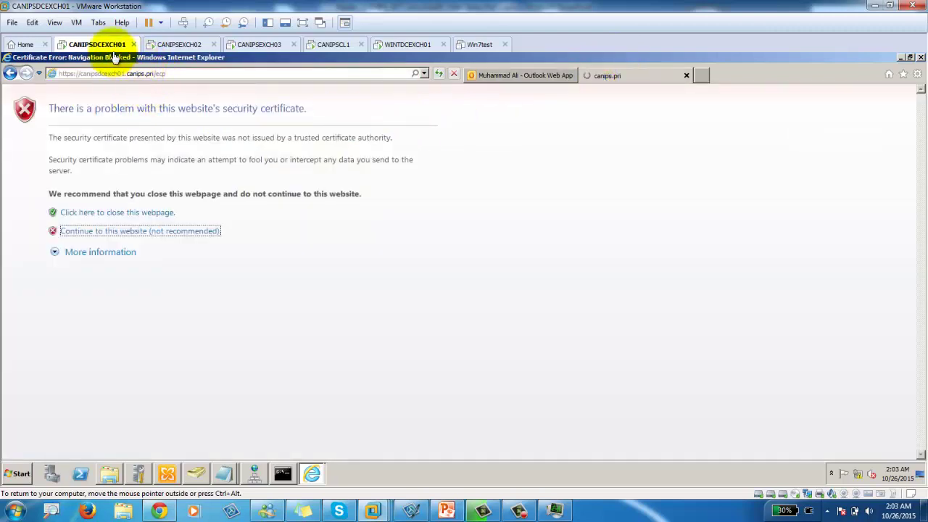
left_click(323, 43)
- On CANIPSCL1, dismiss the credentials prompt, paste the ecp URL and continue past the certificate warning
left_click(210, 74)
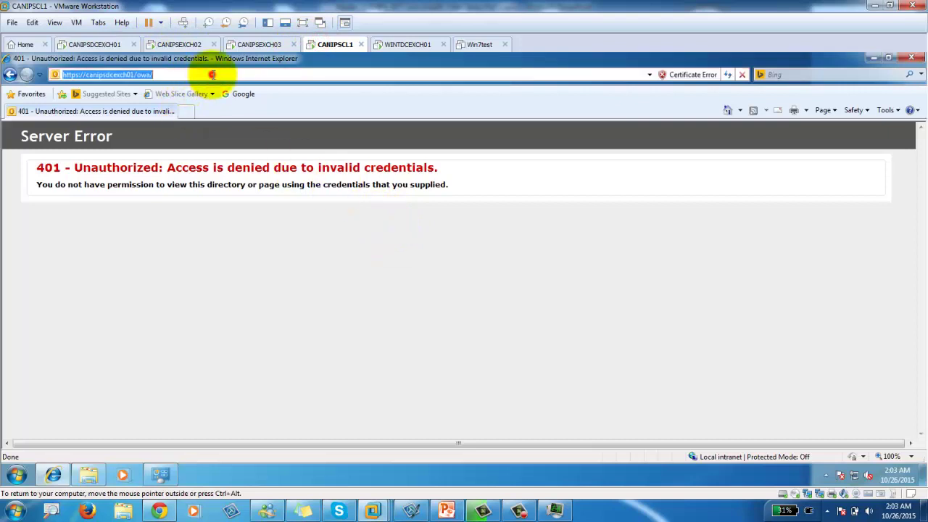
key("Return")
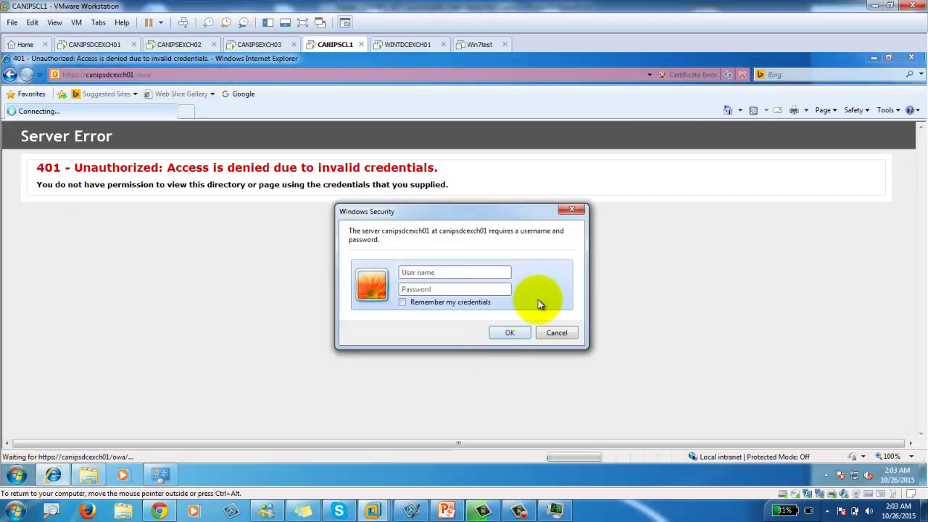
left_click(557, 333)
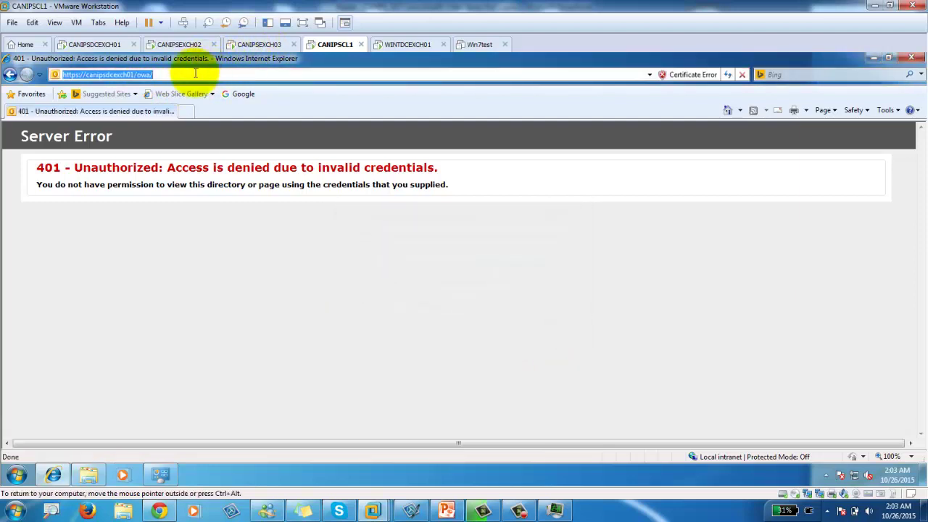
key("ctrl+v")
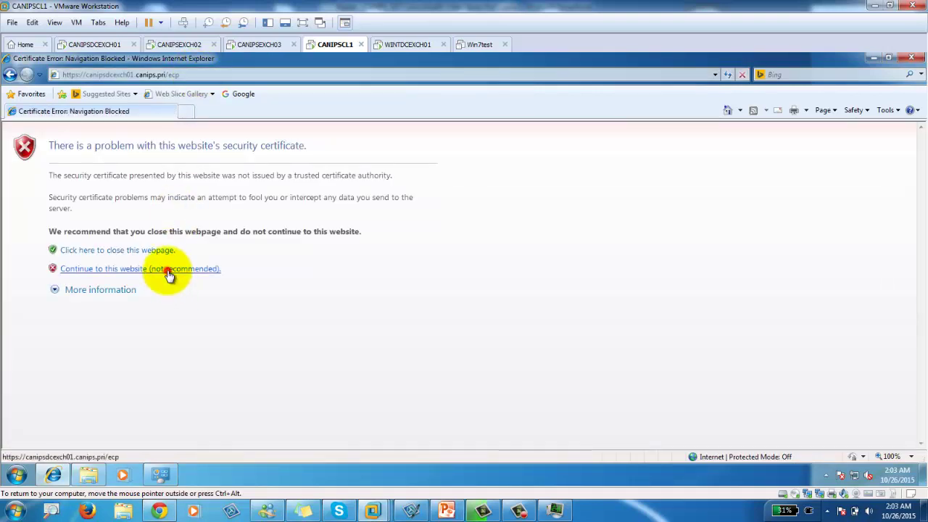
left_click(168, 272)
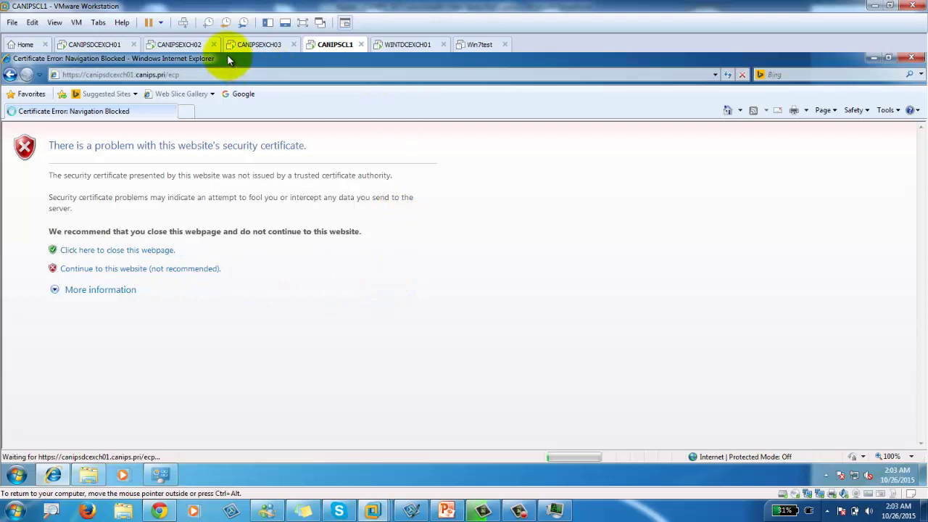
- Switch through the server VMs to CANIPSEXCH03
left_click(181, 44)
left_click(94, 45)
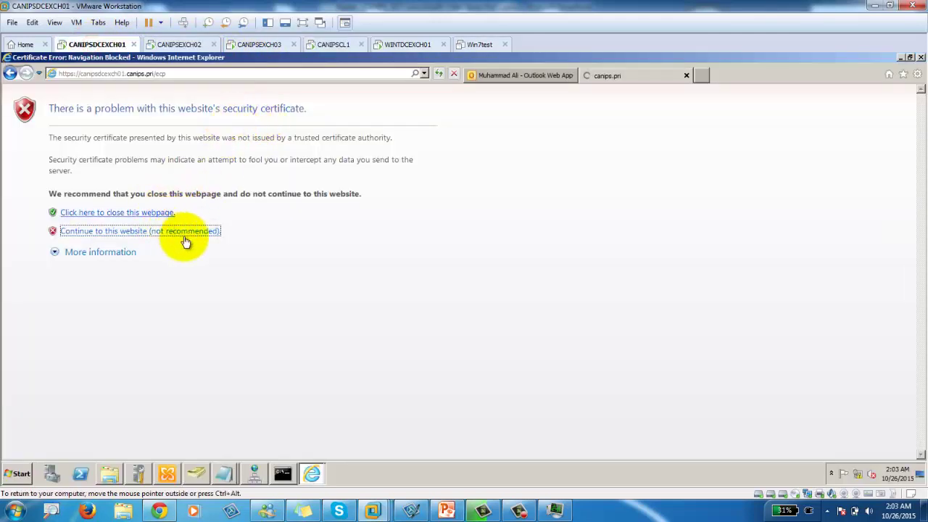
left_click(181, 45)
left_click(269, 44)
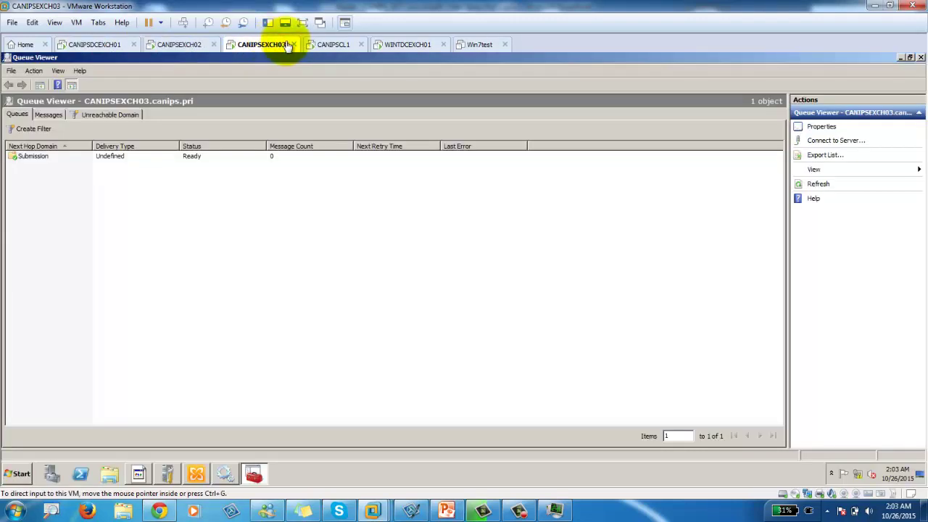
left_click(325, 43)
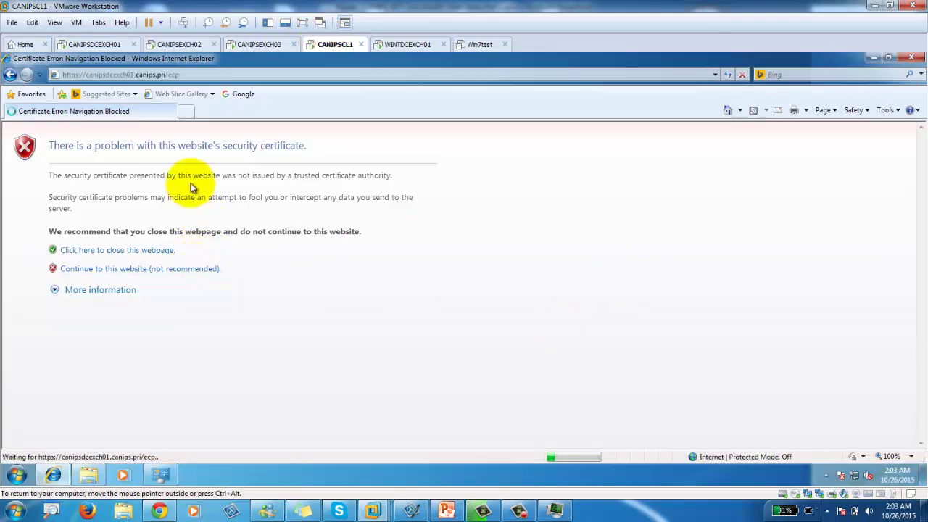
left_click(185, 48)
left_click(256, 73)
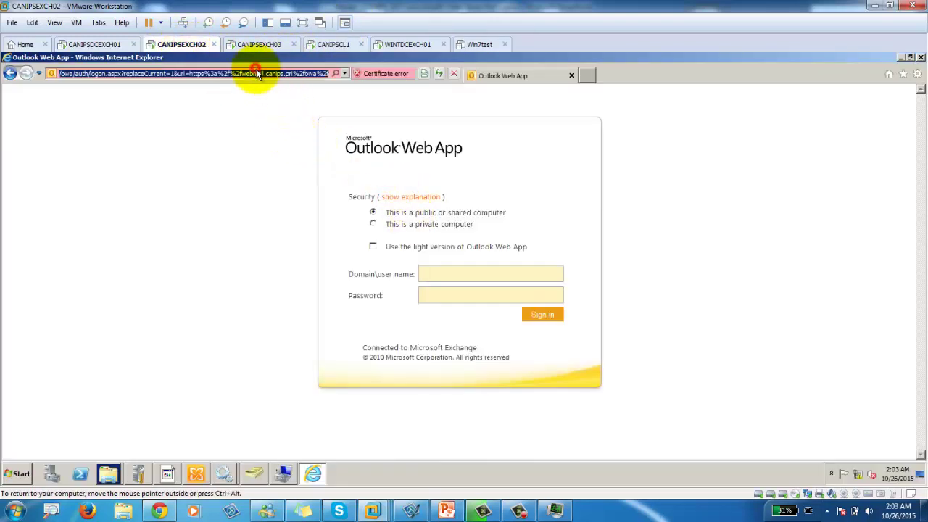
key("ctrl+v")
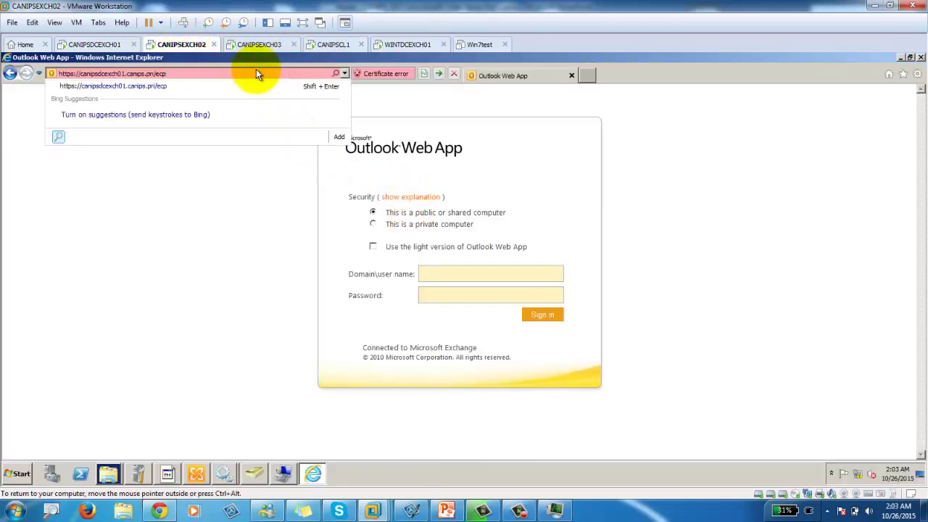
key("Return")
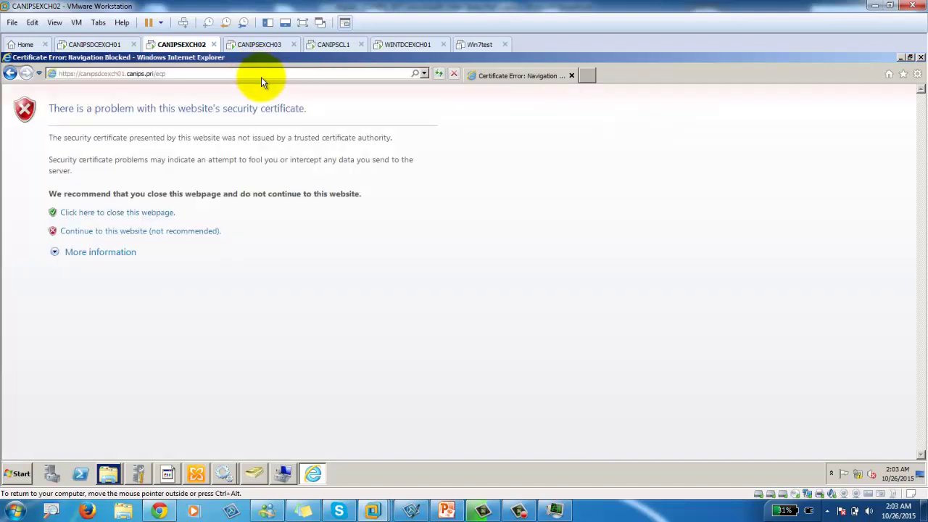
left_click(179, 231)
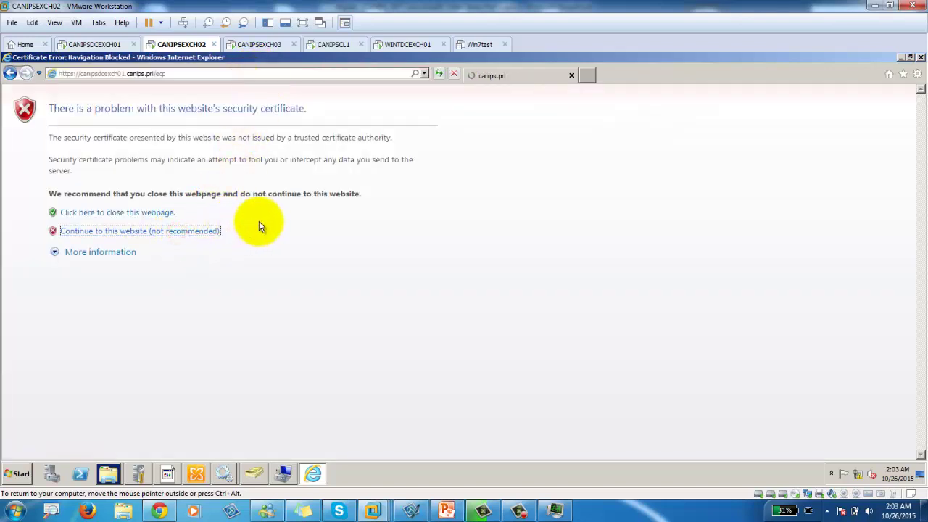
- Edit the URL host to canipsexch02 to try its ecp, then return to CANIPSDCEXCH01
left_click(123, 73)
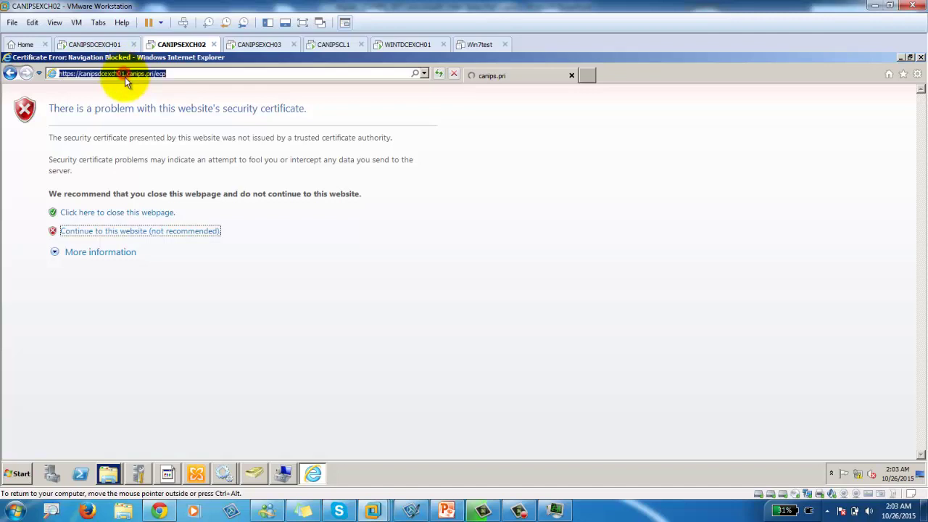
left_click(124, 74)
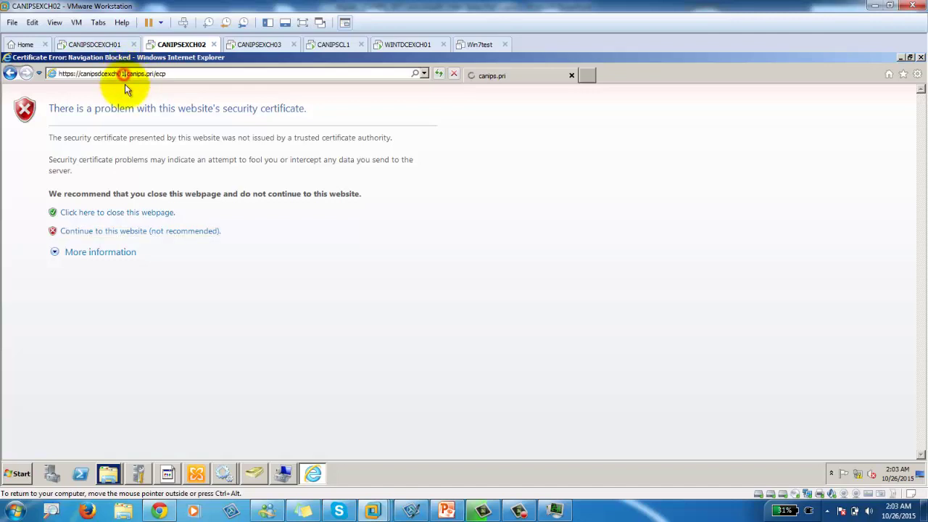
key("BackSpace")
key("BackSpace")
key("BackSpace")
key("BackSpace")
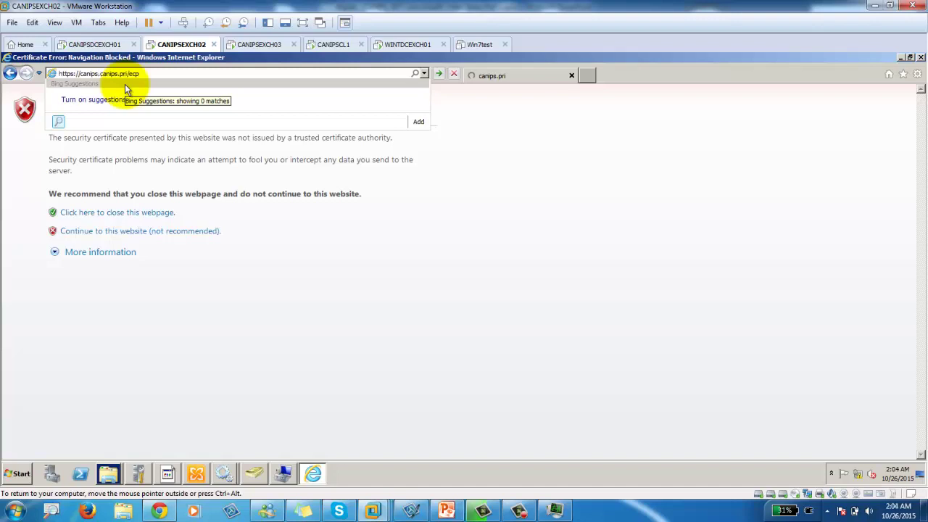
type("xch")
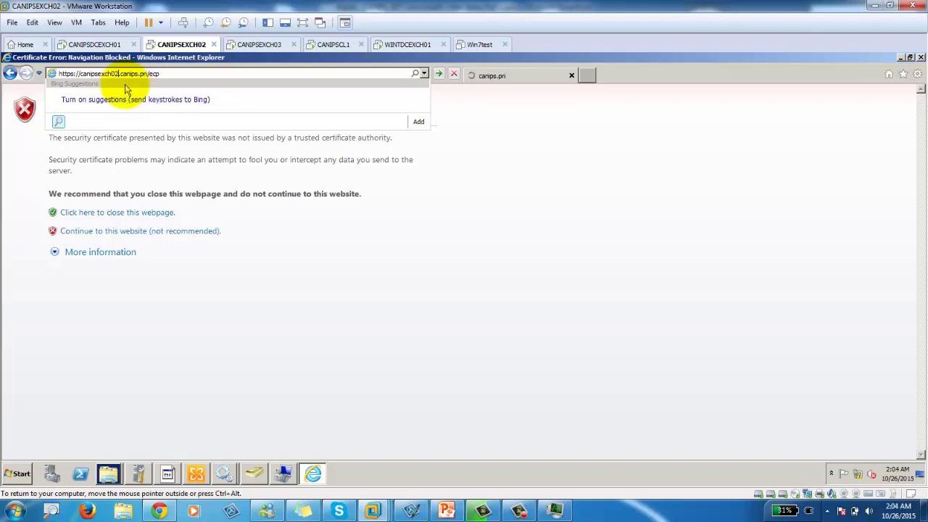
key("Escape")
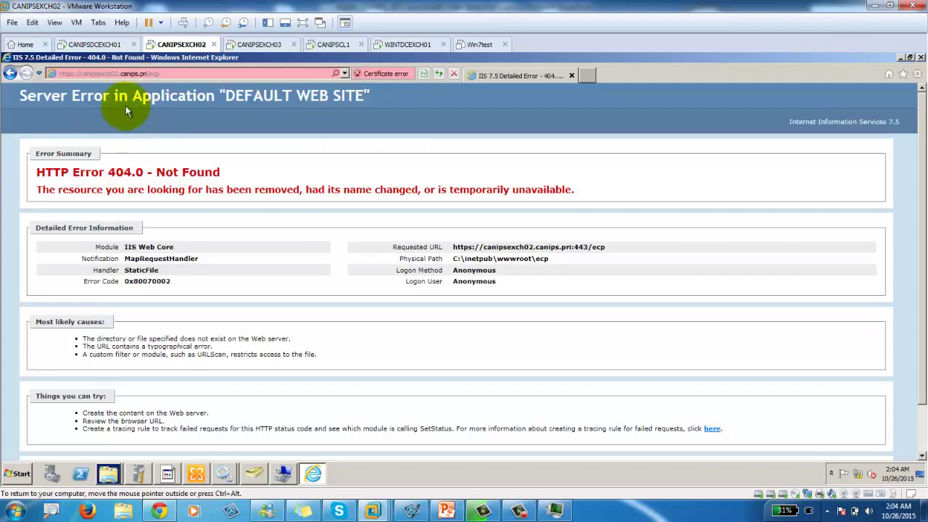
left_click(95, 46)
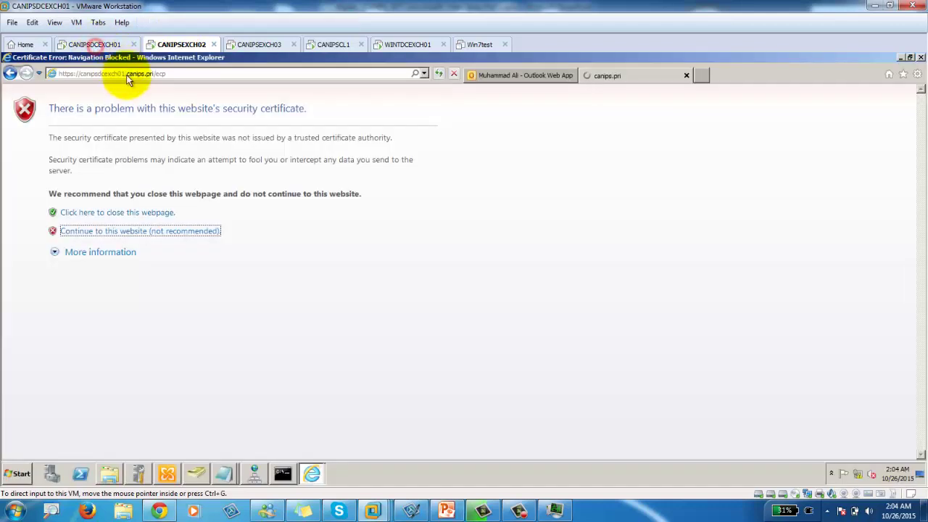
- Select CANIPSEXCH03 in the console, then sort Task Manager processes by CPU, showing w3wp.exe on top
left_click(167, 474)
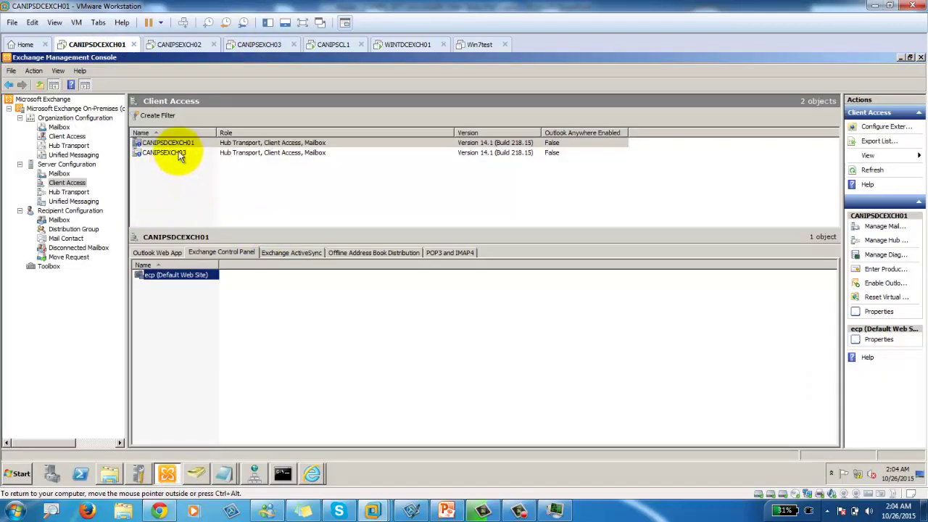
left_click(179, 151)
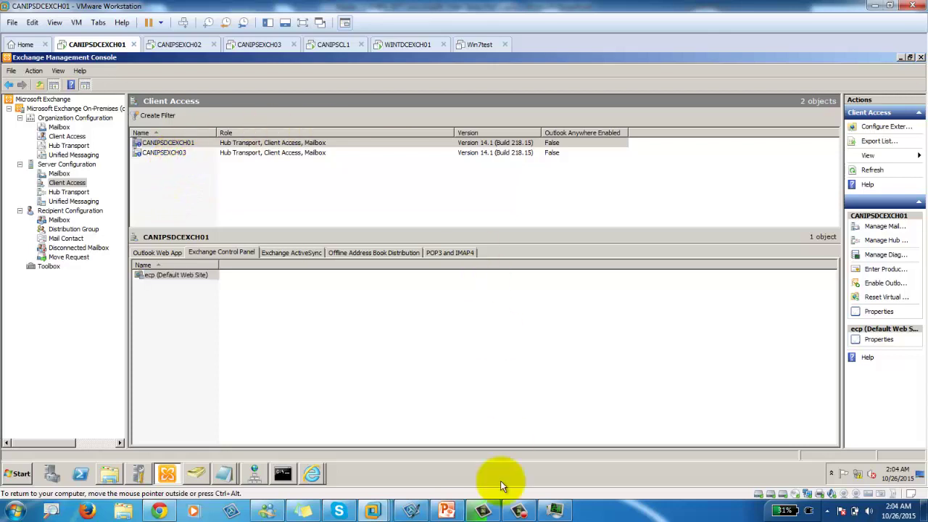
right_click(470, 476)
left_click(511, 443)
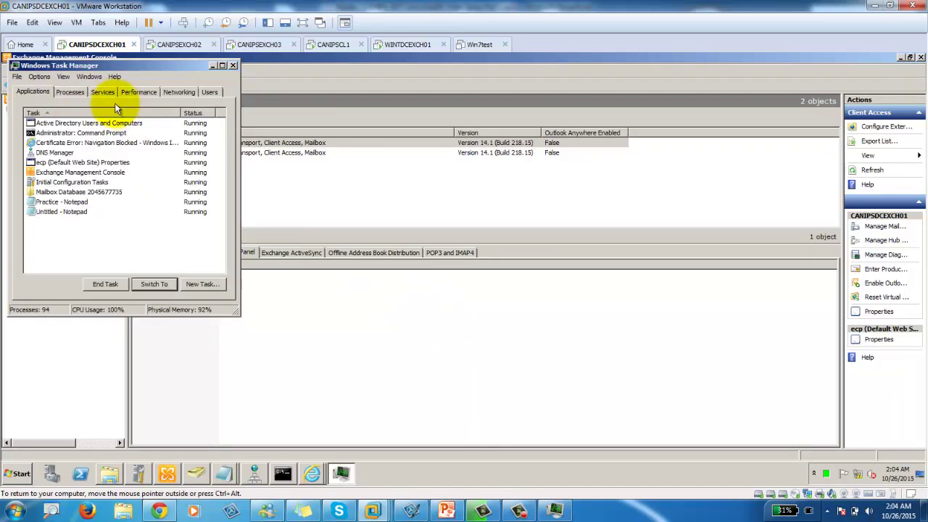
left_click(136, 92)
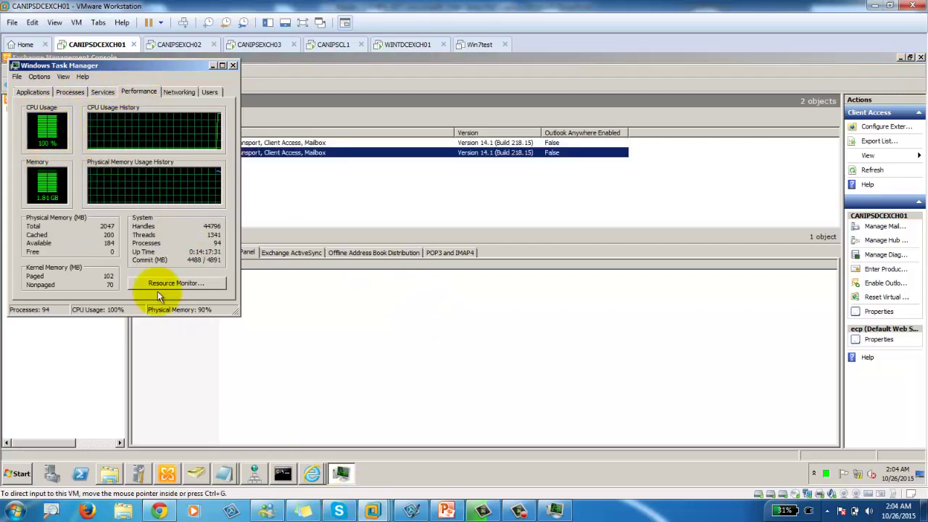
left_click(96, 94)
left_click(69, 94)
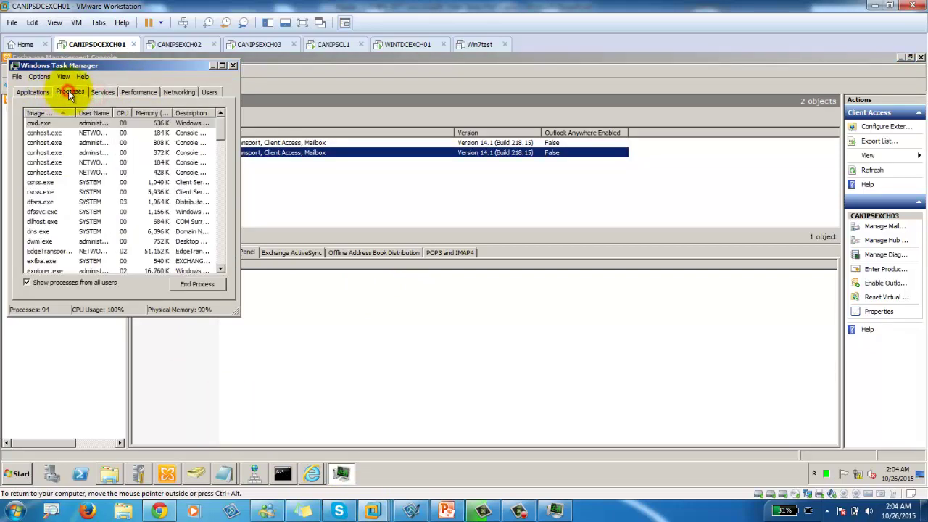
left_click(120, 114)
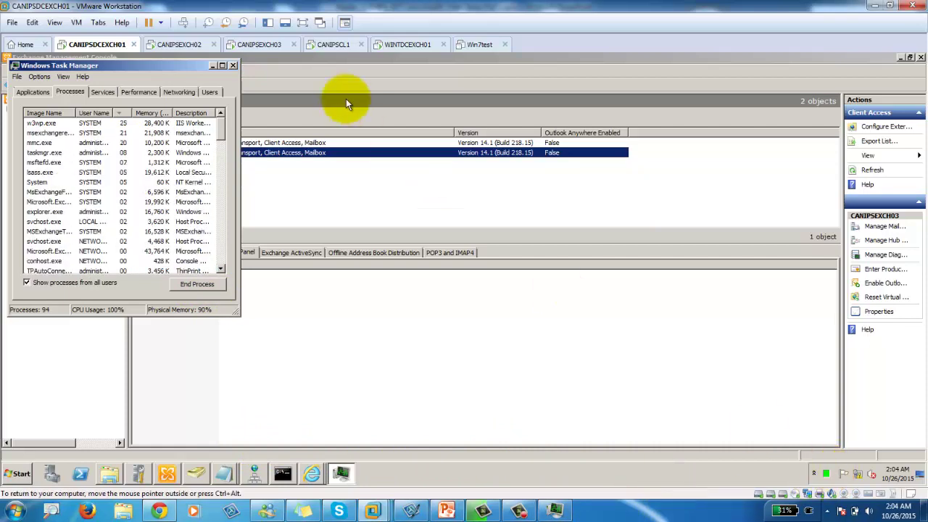
left_click(212, 66)
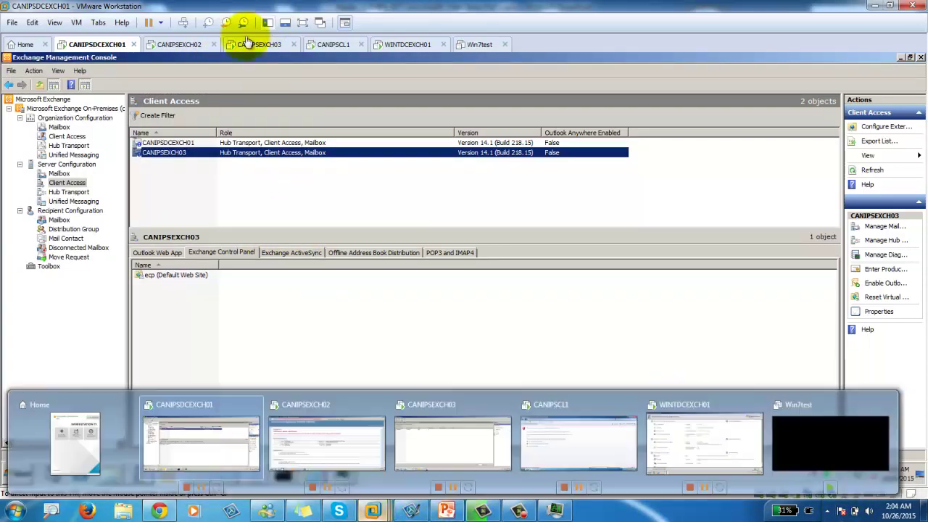
- Close Internet Explorer on the CANIPSCL1 client and return to the CANIPSDCEXCH01 VM
left_click(182, 44)
left_click(251, 44)
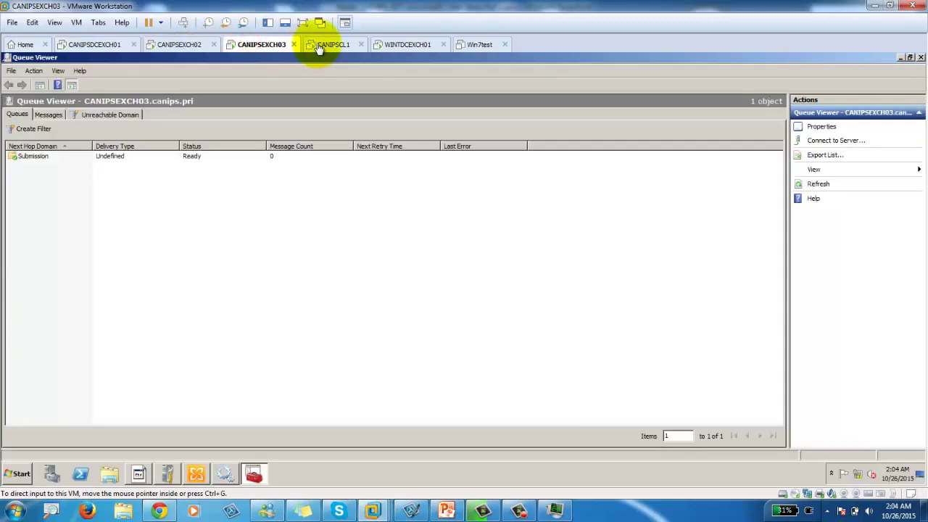
left_click(346, 45)
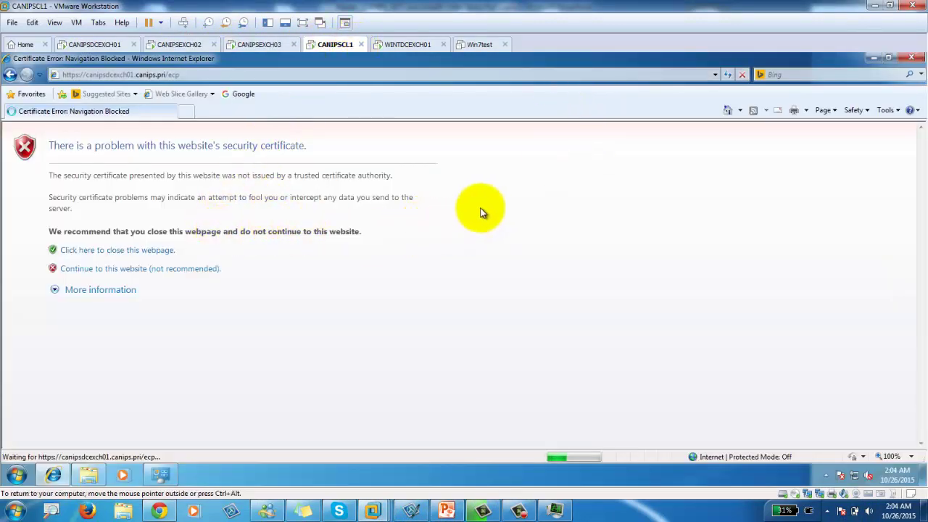
left_click(912, 58)
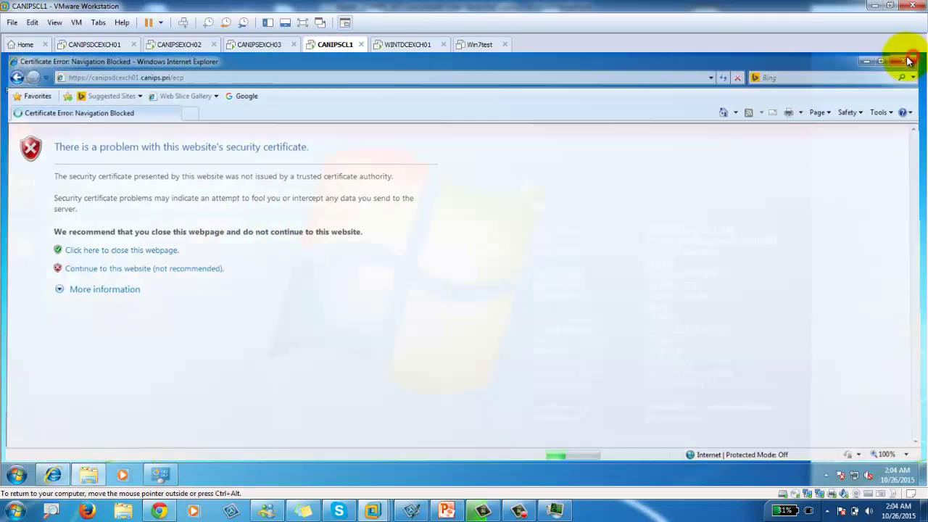
left_click(91, 44)
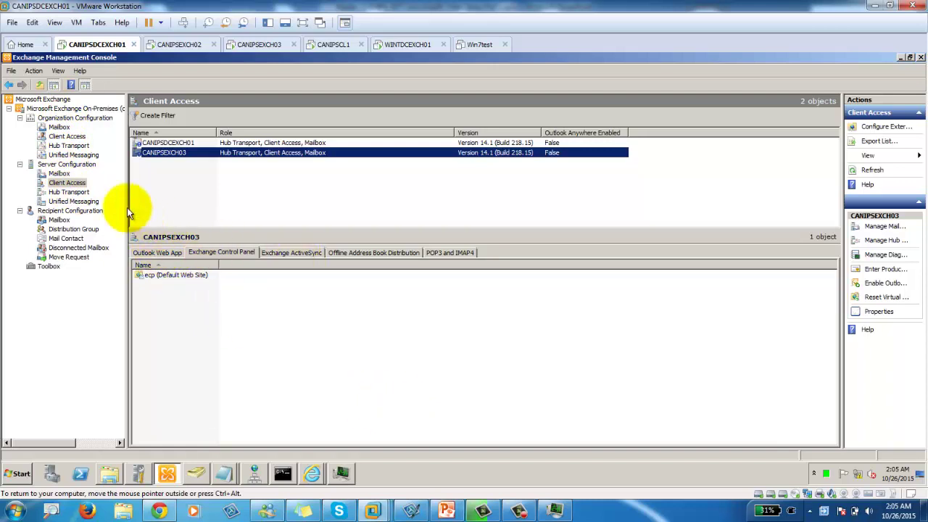
- Refresh Server Configuration > Client Access to list CANIPSEXCH03's owa (Default Web Site), Exchange 2010
left_click(64, 184)
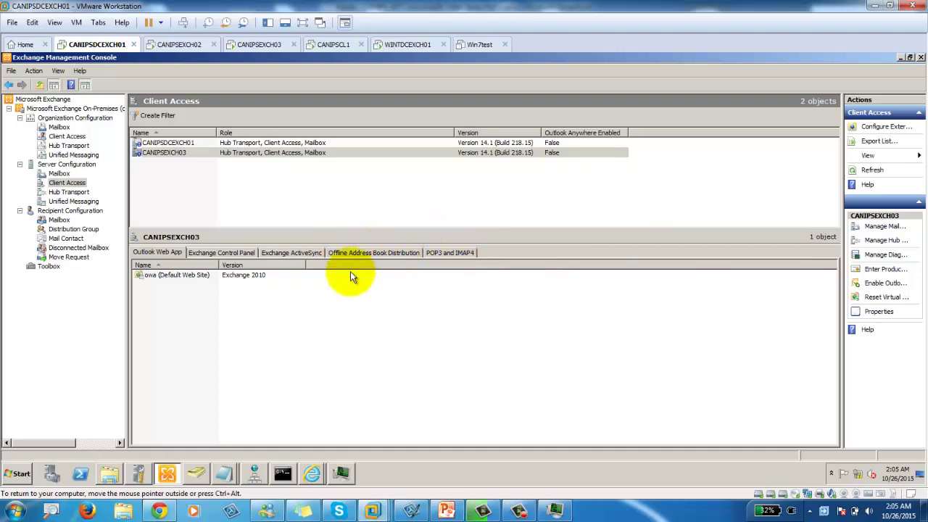
left_click(529, 516)
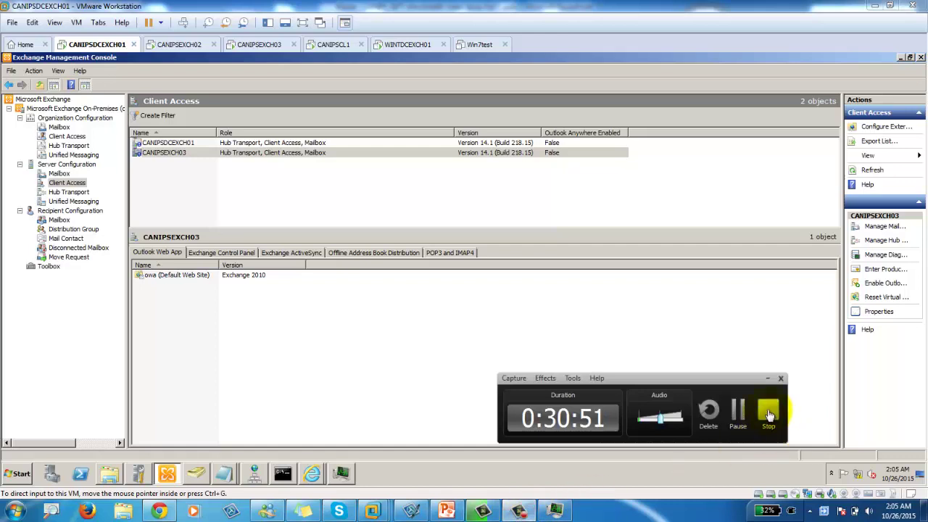